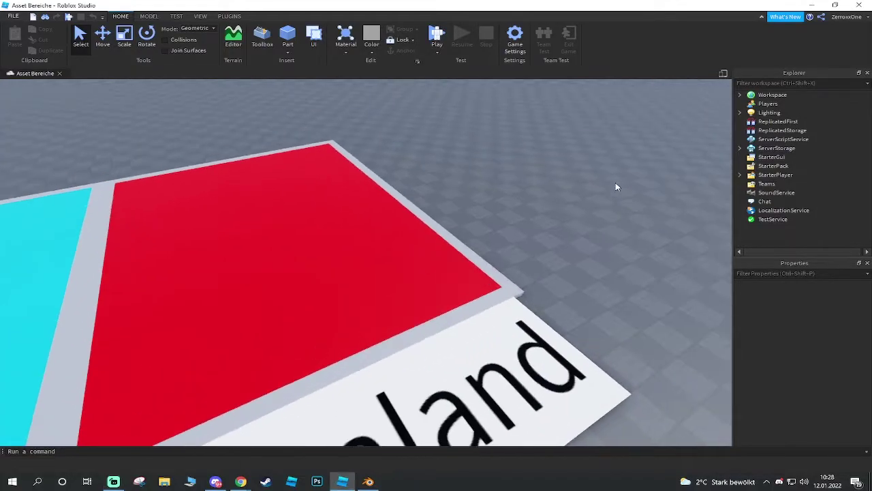
Fly the Roblox Studio camera over to the red Lavaland tile, then orbit the empty Blender scene.
key(s)
key(w)
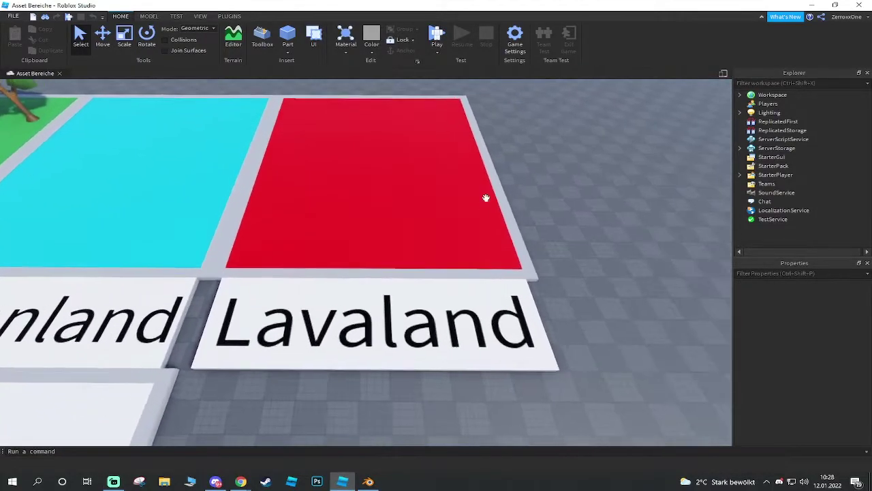
right_drag(588, 183, 589, 184)
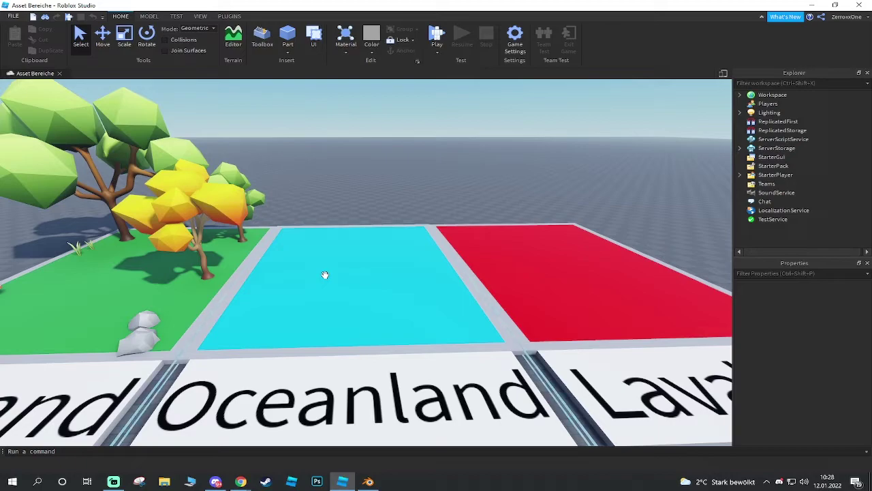
key(d)
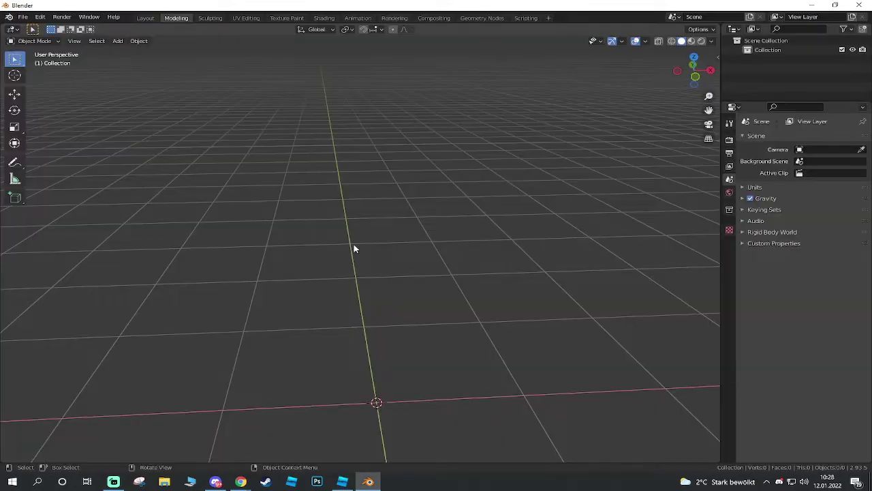
mouse_move(353, 249)
middle_down()
mouse_move(409, 248)
mouse_move(411, 259)
middle_up()
middle_drag(411, 308, 405, 189)
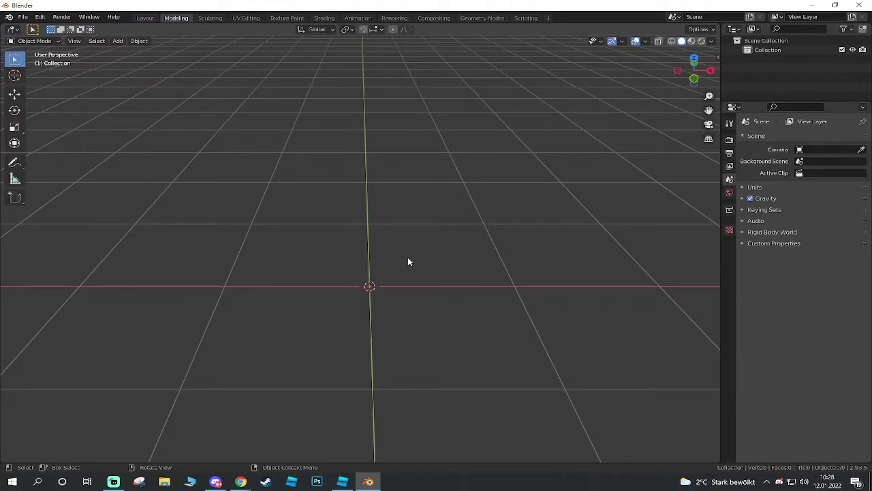
Add a torus at the origin with 6 major and 6 minor segments.
mouse_move(439, 279)
middle_down()
mouse_move(432, 263)
mouse_move(450, 301)
mouse_move(413, 282)
middle_up()
key(shift+a)
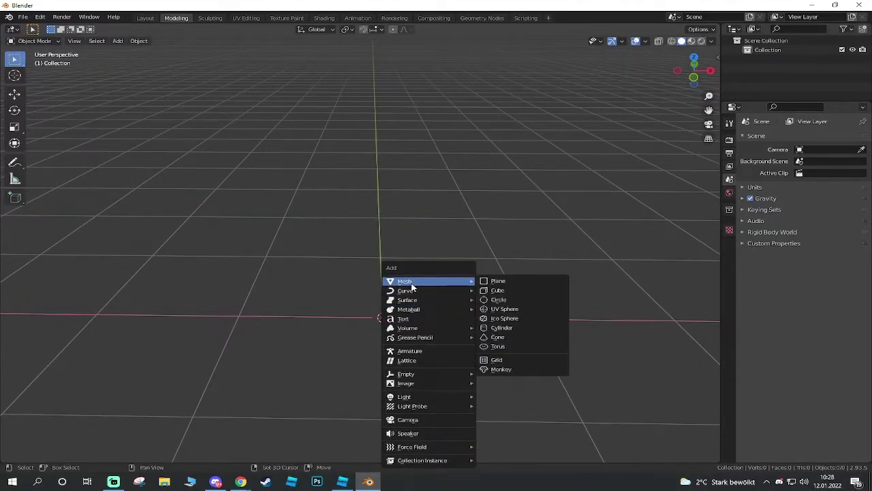
click(499, 348)
middle_drag(500, 349, 207, 416)
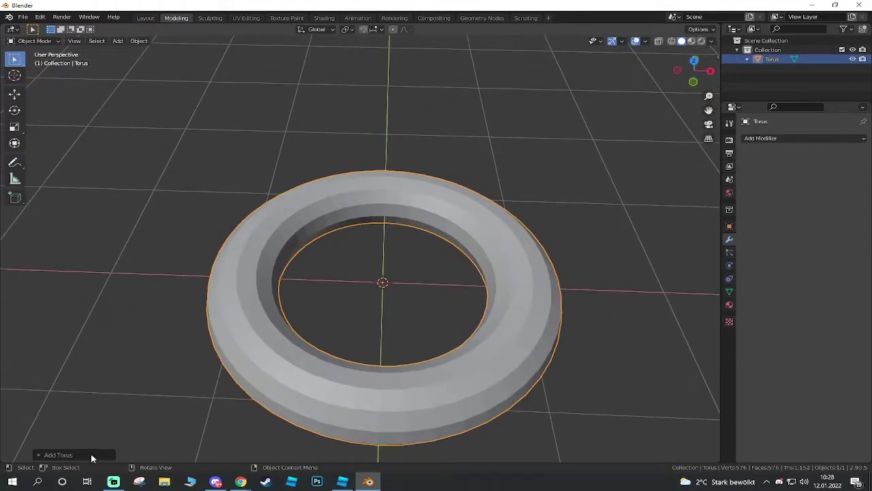
click(58, 455)
mouse_move(133, 325)
mouse_down()
mouse_move(71, 324)
mouse_move(79, 324)
mouse_up()
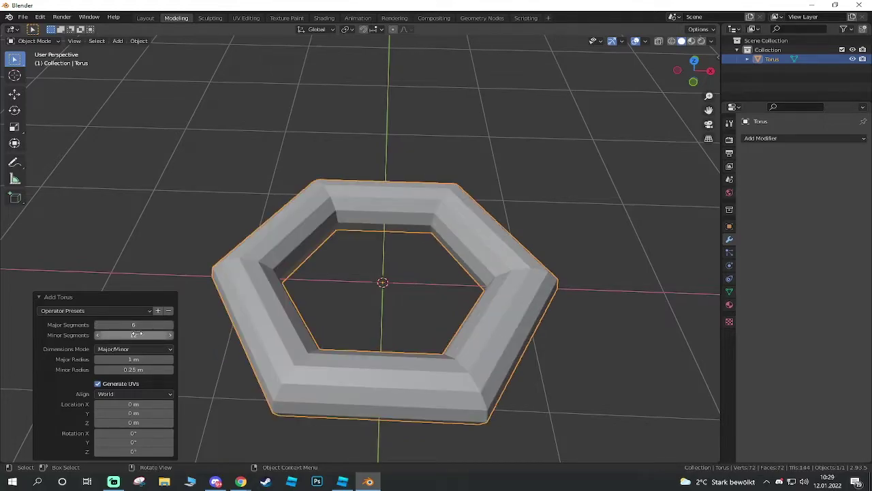
drag(146, 335, 130, 335)
mouse_move(395, 300)
middle_down()
mouse_move(450, 247)
mouse_move(383, 315)
mouse_move(409, 335)
middle_up()
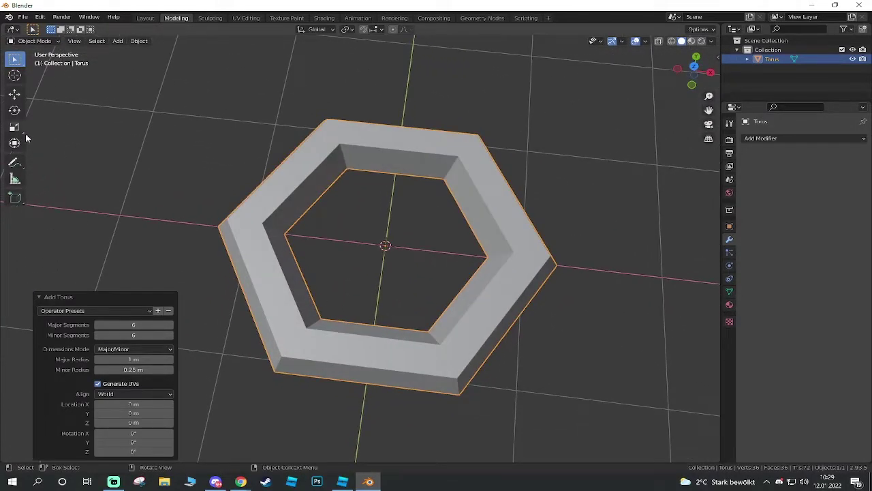
click(15, 128)
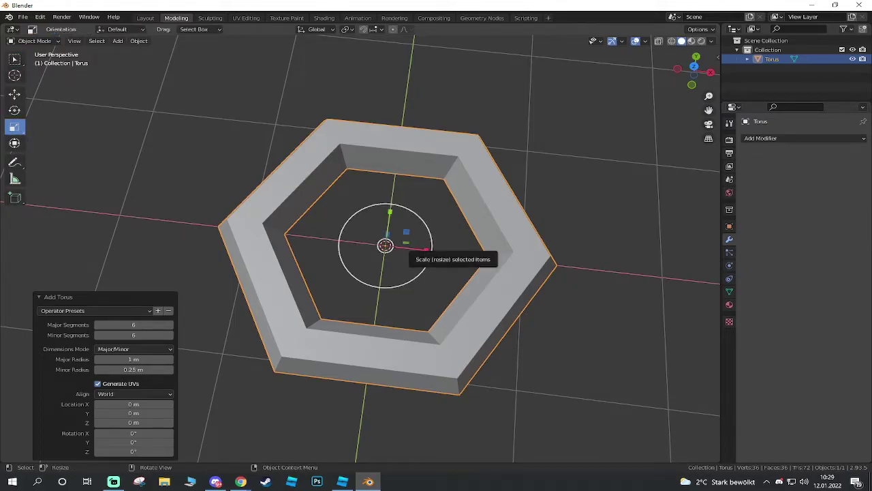
Scale the torus to 0.602 along X and 0.594 along Z.
drag(427, 250, 409, 250)
mouse_move(437, 268)
middle_down()
mouse_move(479, 228)
mouse_move(456, 217)
mouse_move(454, 224)
mouse_move(436, 185)
mouse_move(403, 259)
middle_up()
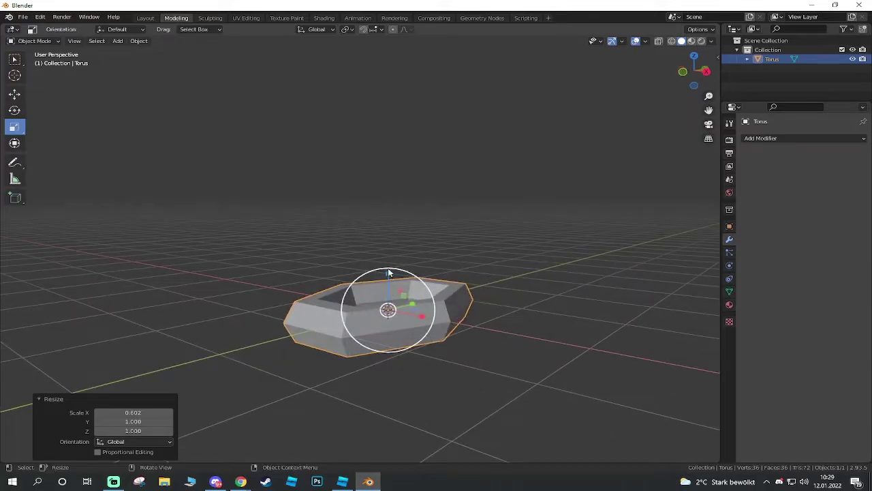
drag(390, 272, 391, 294)
mouse_move(391, 295)
middle_down()
mouse_move(451, 347)
mouse_move(337, 357)
mouse_move(448, 353)
mouse_move(468, 270)
mouse_move(406, 326)
mouse_move(413, 357)
mouse_move(352, 179)
middle_up()
key(Tab)
key(a)
key(Tab)
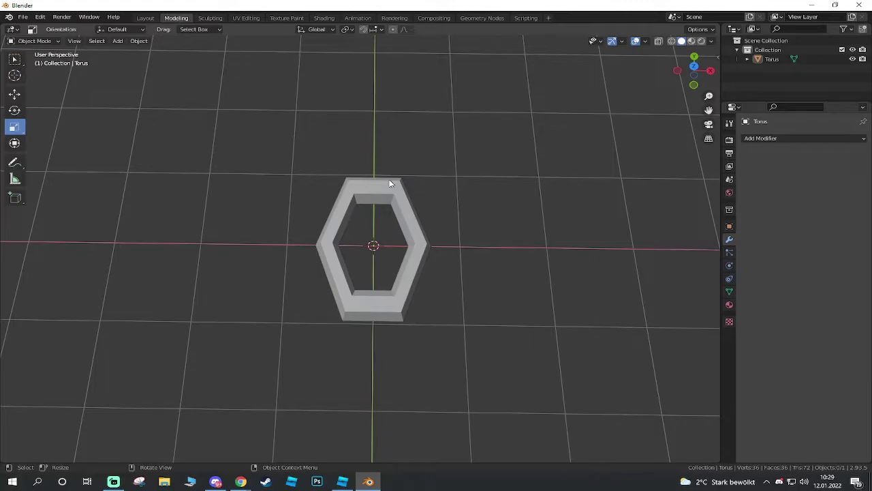
Move the flattened torus off to the left of the origin.
click(411, 261)
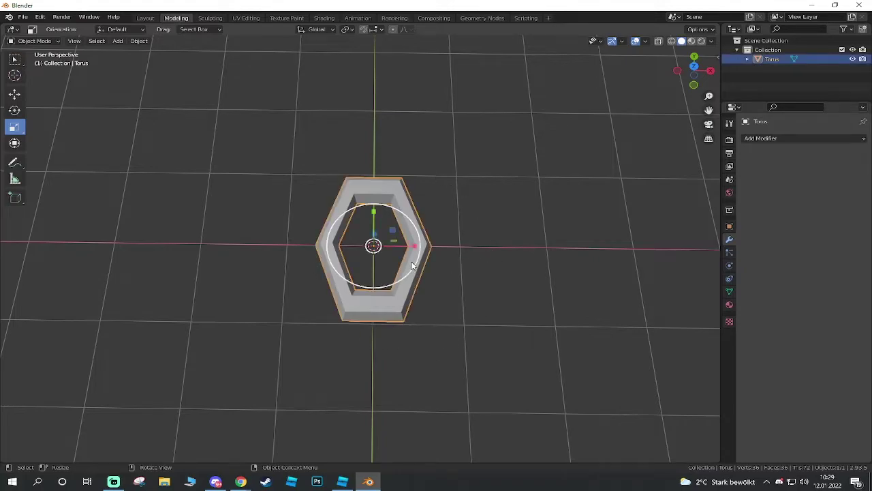
click(15, 94)
key(ctrl+z)
mouse_move(450, 288)
middle_down()
mouse_move(450, 241)
mouse_move(495, 326)
middle_up()
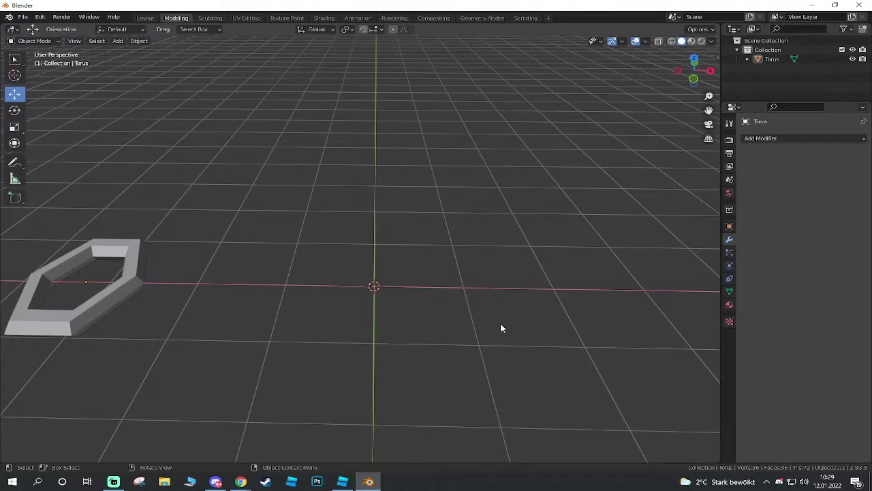
mouse_move(545, 274)
middle_down()
mouse_move(559, 294)
mouse_move(536, 306)
middle_up()
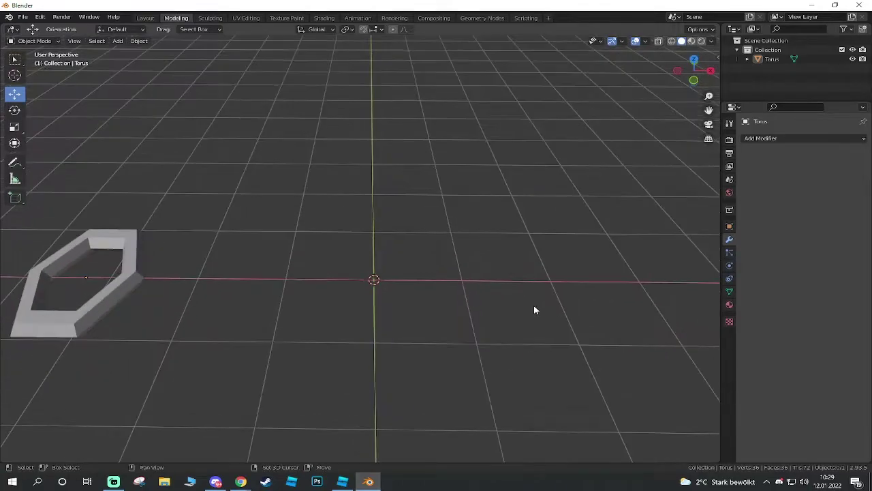
Add a plane and delete three of its four corner vertices in Edit Mode.
key(shift+a)
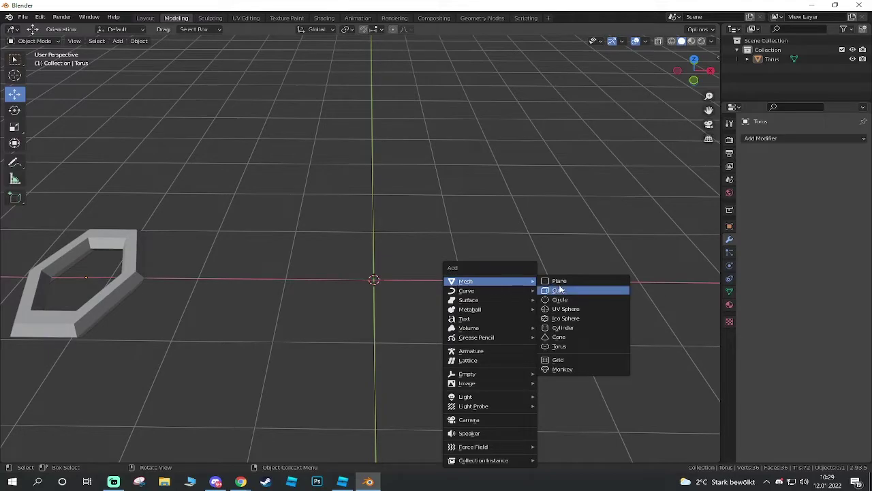
click(566, 282)
key(Tab)
mouse_move(382, 306)
middle_down()
mouse_move(336, 360)
mouse_move(402, 333)
middle_up()
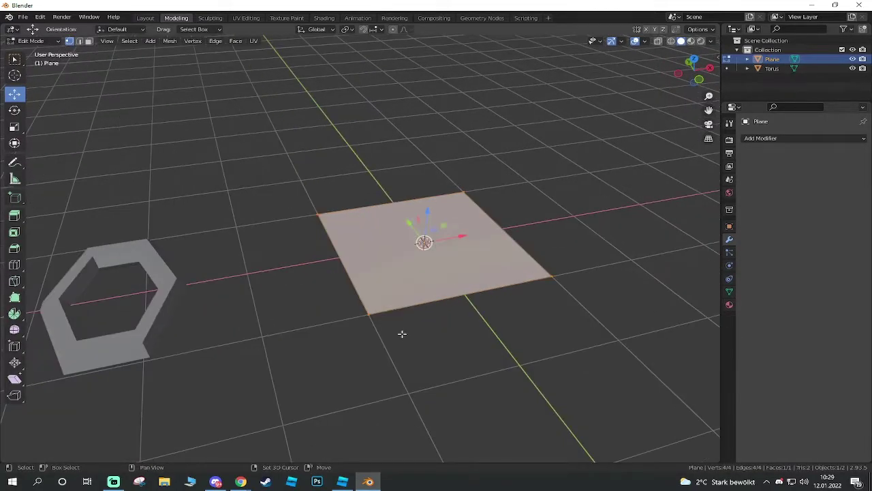
shift+click(369, 316)
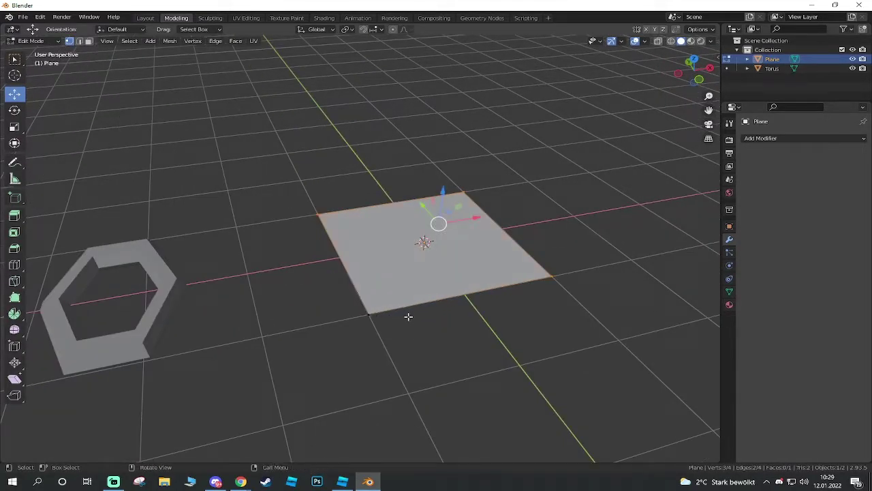
key(x)
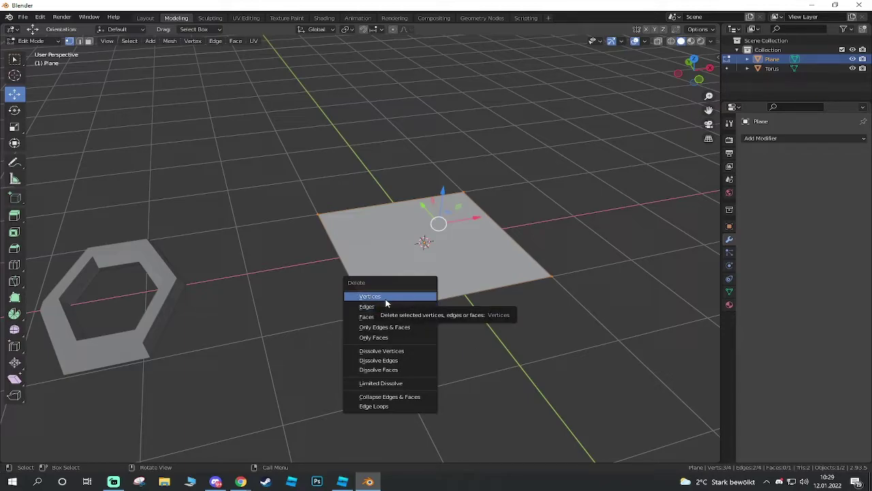
click(386, 299)
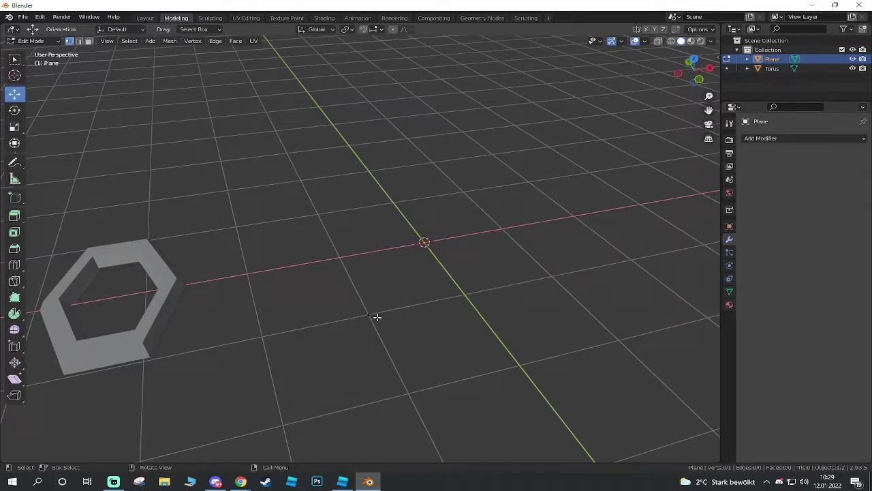
key(Tab)
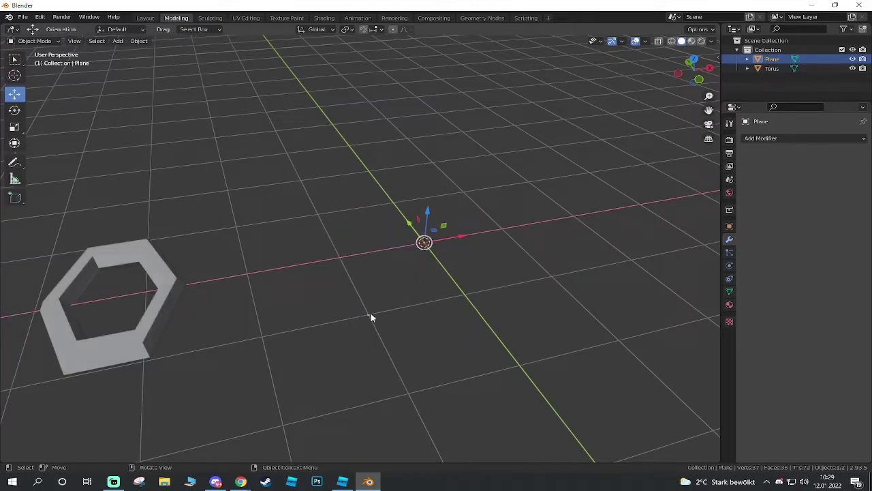
Snap the plane's geometry to its origin with Set Origin > Geometry to Origin.
right_click(369, 318)
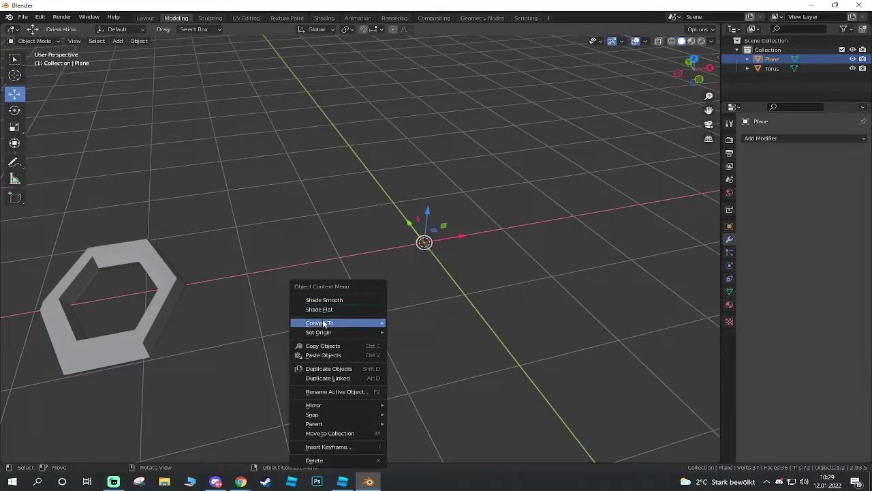
mouse_move(327, 331)
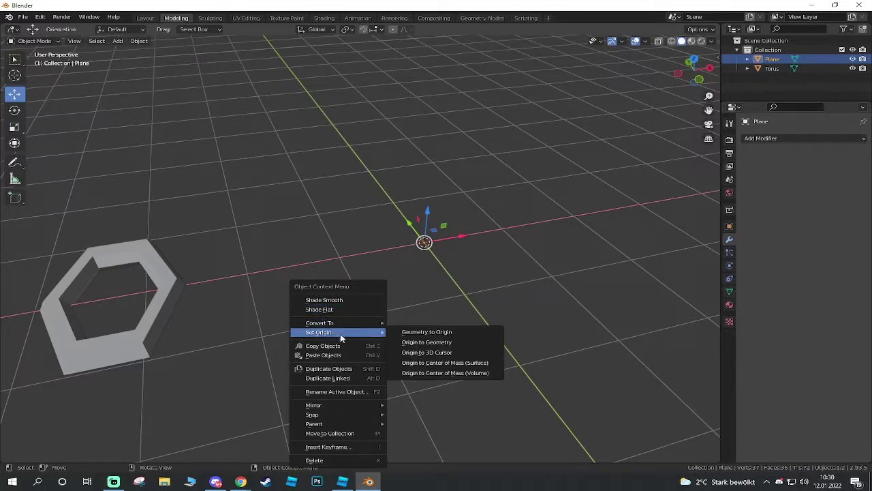
click(425, 333)
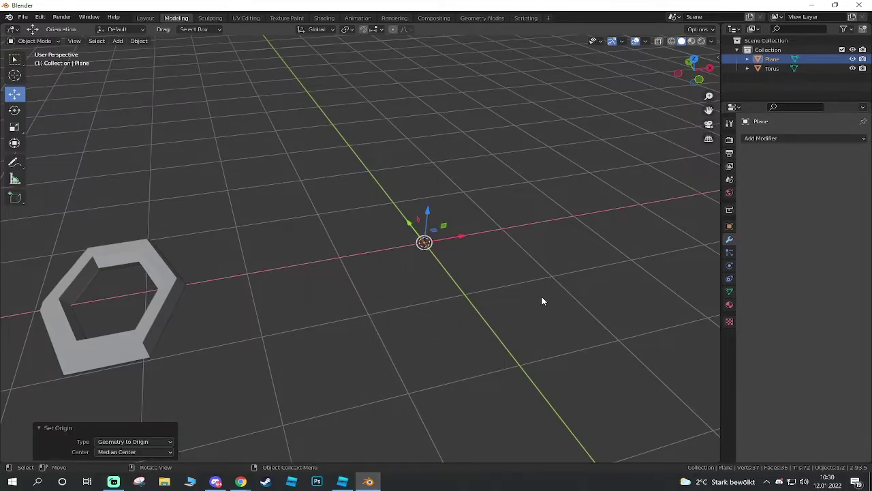
mouse_move(541, 302)
middle_down()
mouse_move(420, 298)
mouse_move(340, 257)
middle_up()
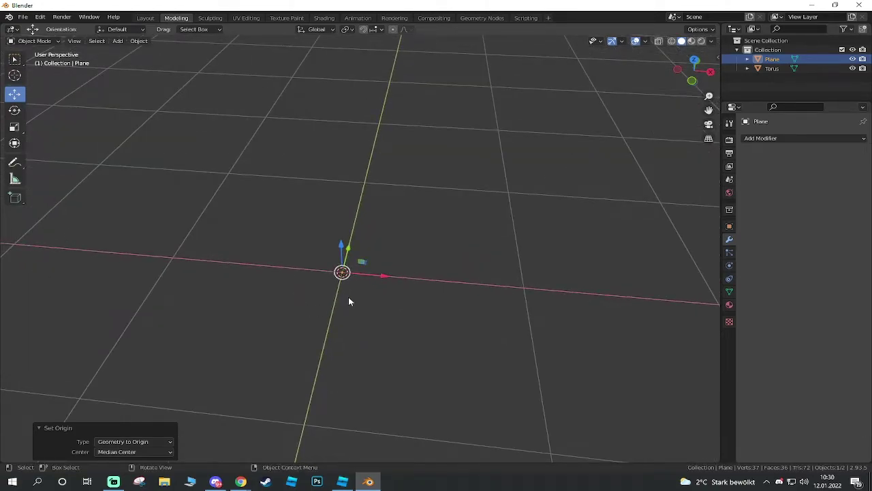
middle_drag(349, 300, 691, 248)
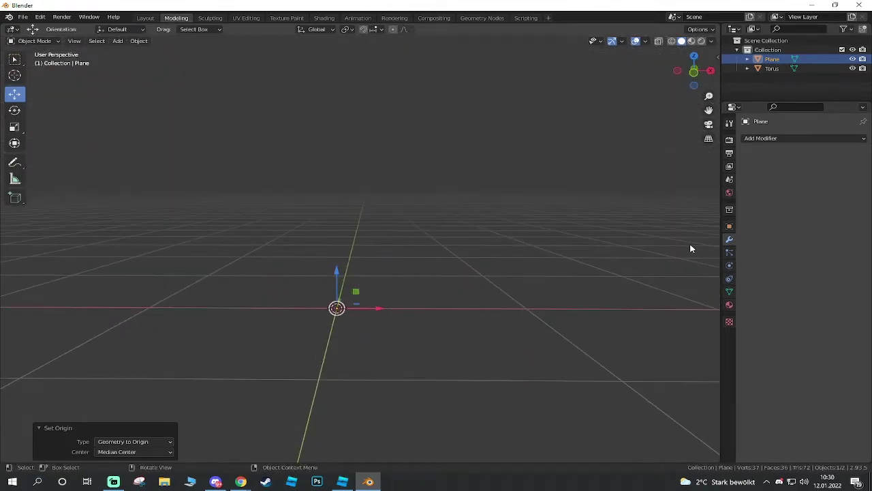
Add a Skin modifier followed by a Subdivision Surface modifier to the plane.
click(730, 292)
click(729, 239)
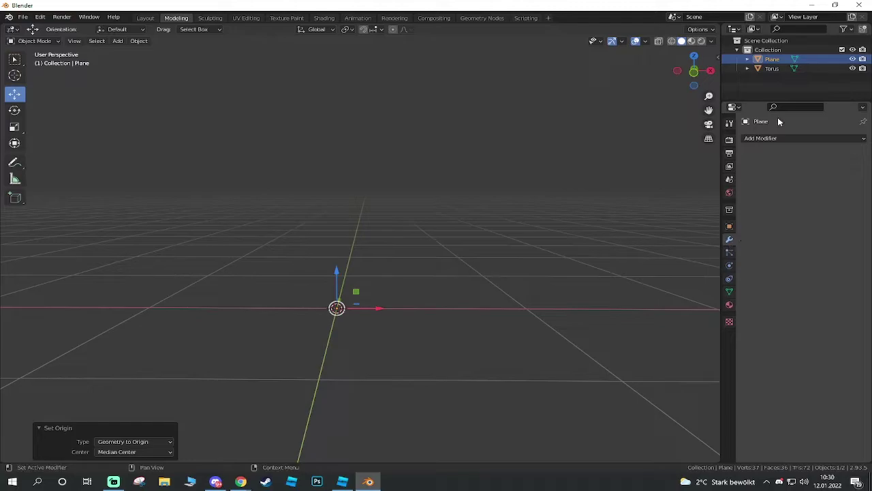
click(773, 139)
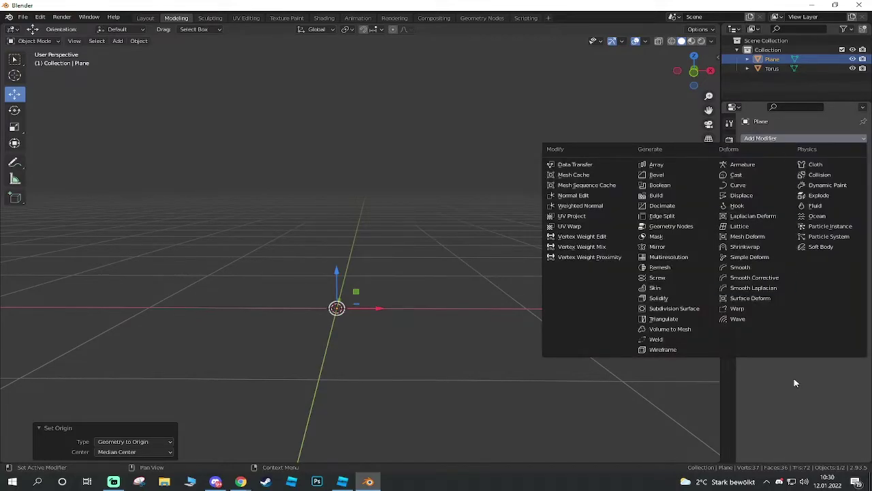
click(760, 139)
click(656, 287)
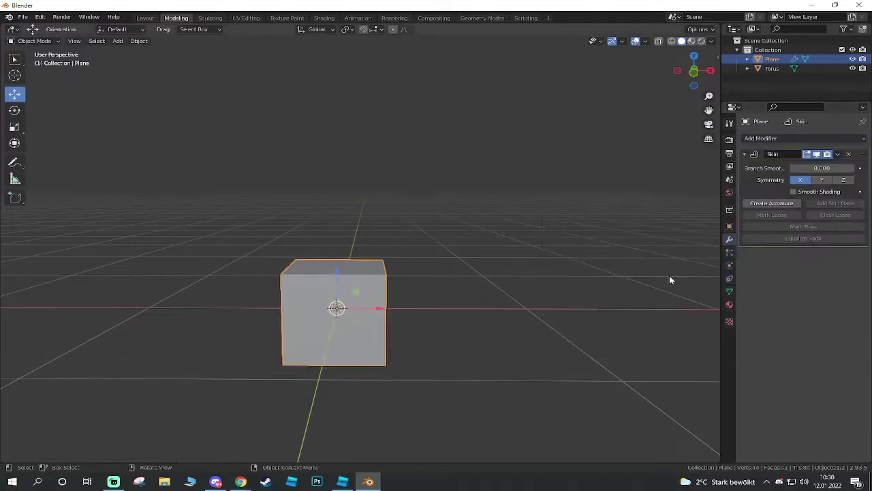
click(779, 141)
click(682, 309)
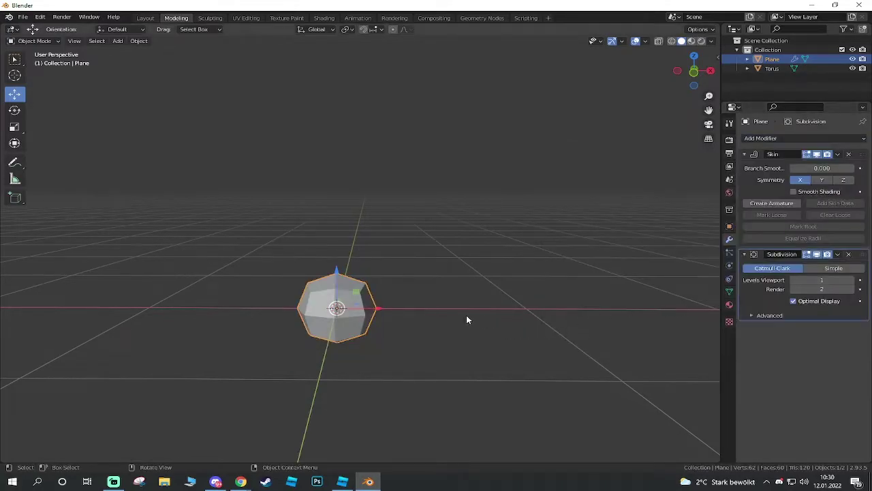
mouse_move(466, 319)
middle_down()
mouse_move(424, 321)
mouse_move(450, 364)
mouse_move(455, 336)
mouse_move(432, 369)
middle_up()
In front view, extrude the skin vertex upward twice, bending the second segment to the left.
click(693, 71)
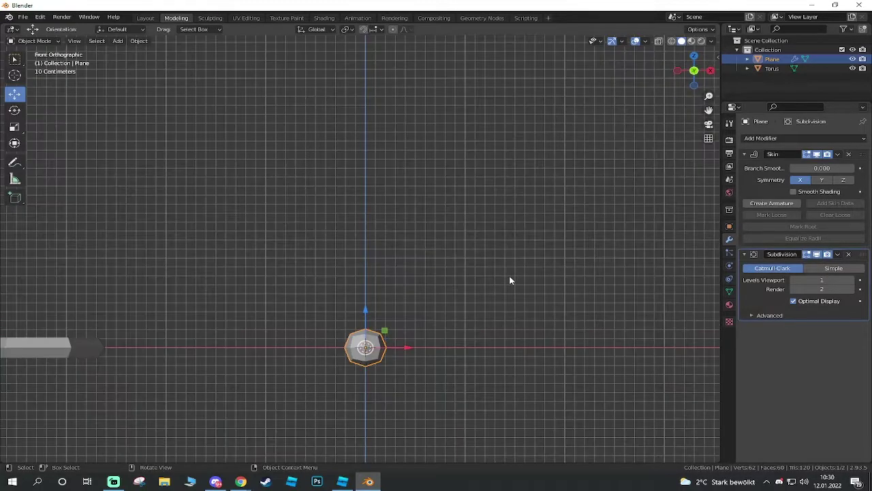
scroll(393, 315, down, 4)
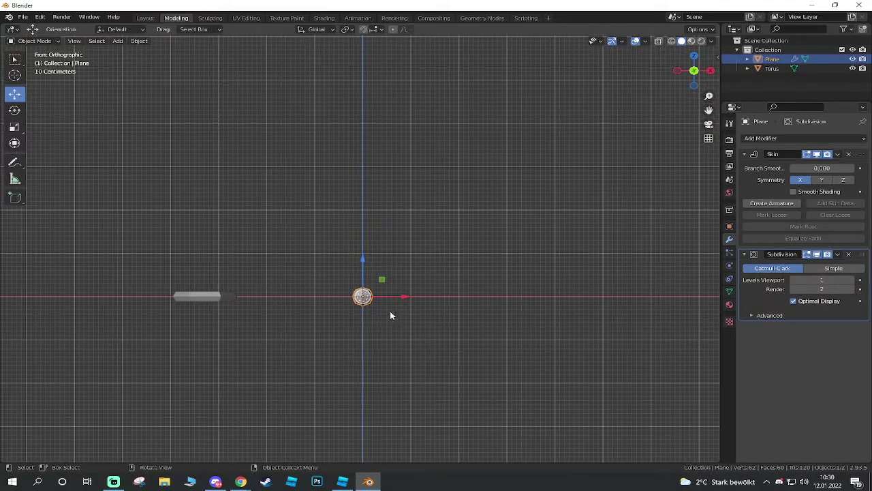
key(Tab)
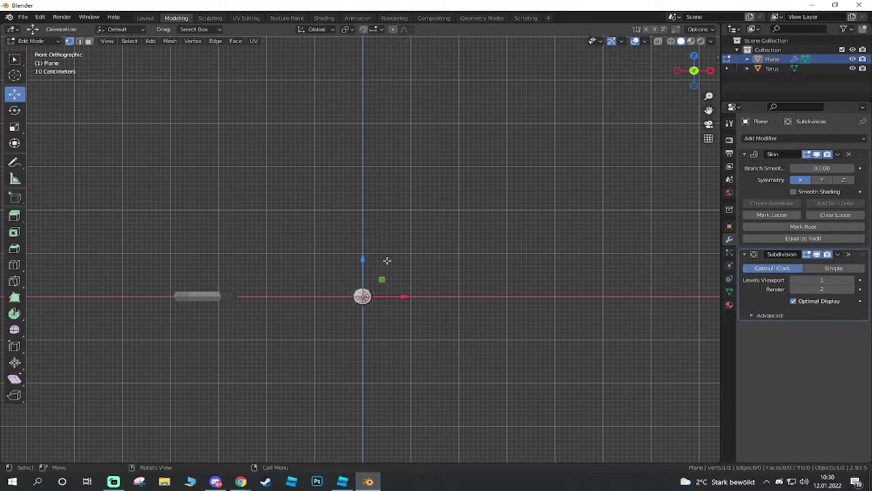
key(e)
click(387, 173)
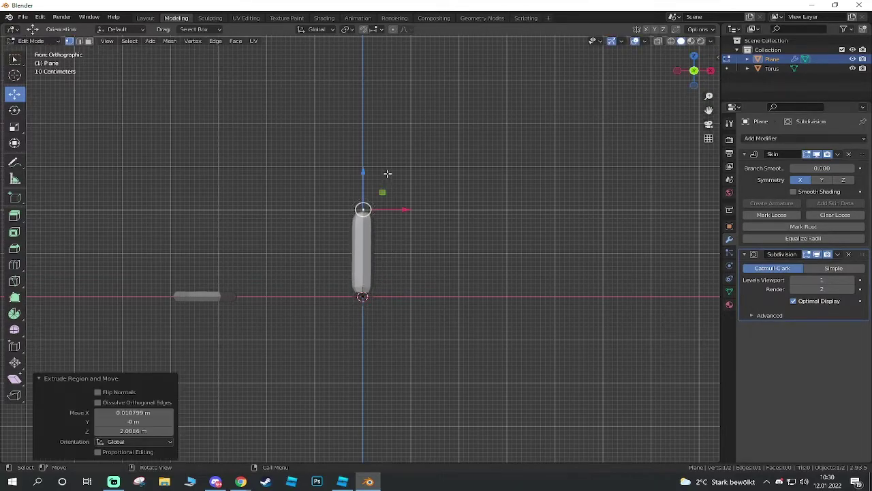
key(e)
click(331, 151)
mouse_move(331, 151)
middle_down()
mouse_move(351, 238)
mouse_move(393, 281)
middle_up()
Enlarge the skin radius at the horn's base and middle vertices.
click(367, 274)
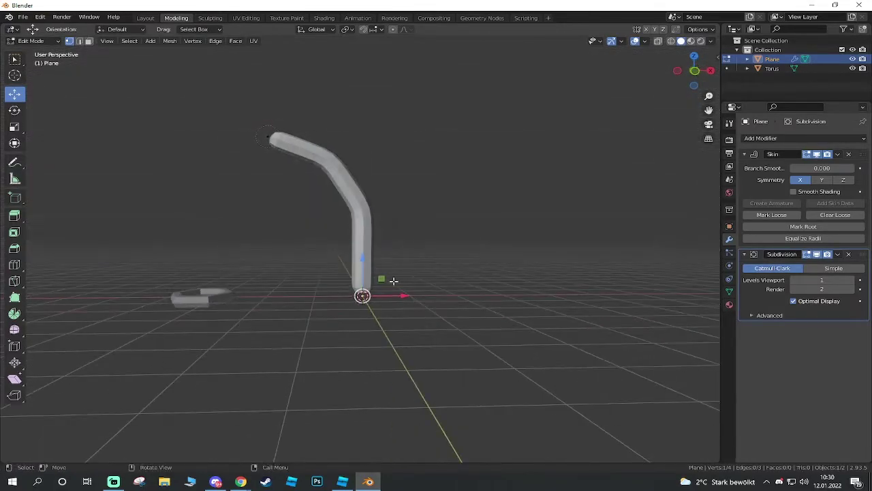
key(ctrl)
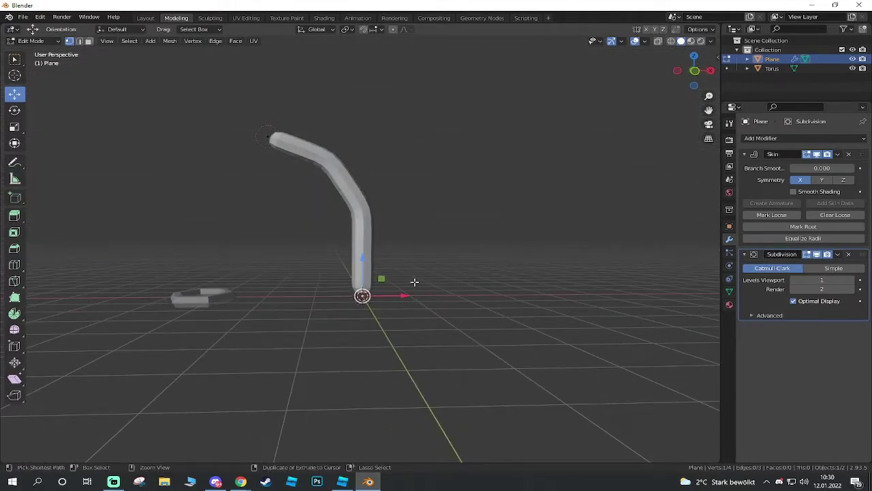
key(ctrl+a)
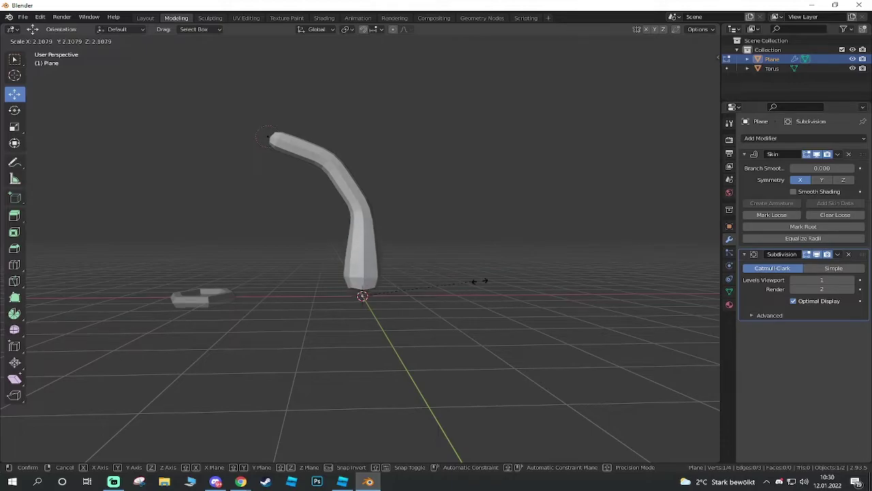
click(525, 278)
click(359, 202)
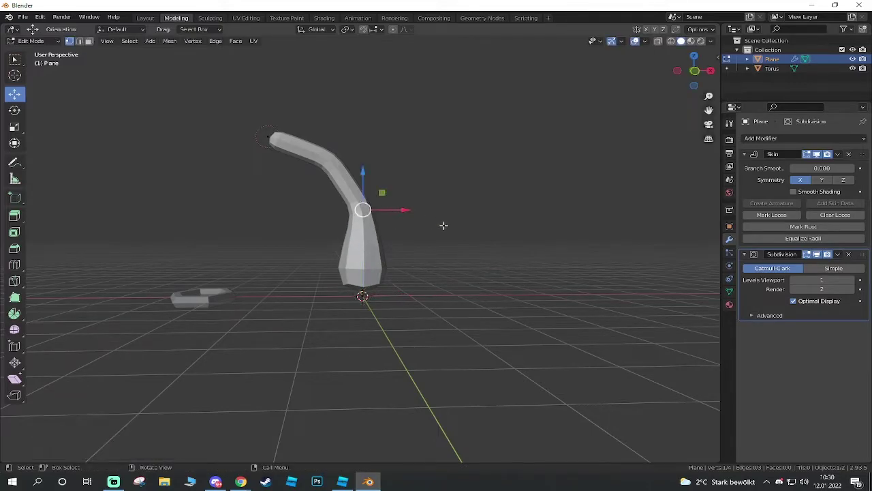
key(ctrl+a)
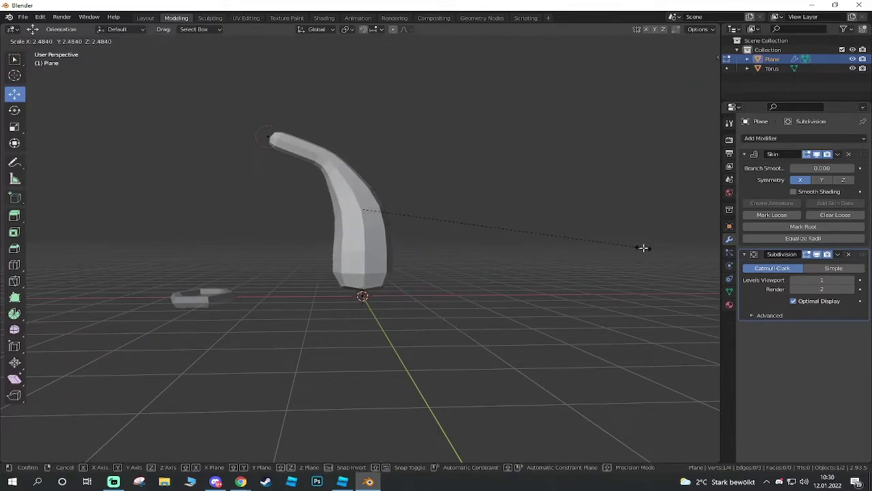
click(643, 247)
Resize the upper vertex's skin and shrink the tip to 0.406.
click(330, 159)
key(ctrl+a)
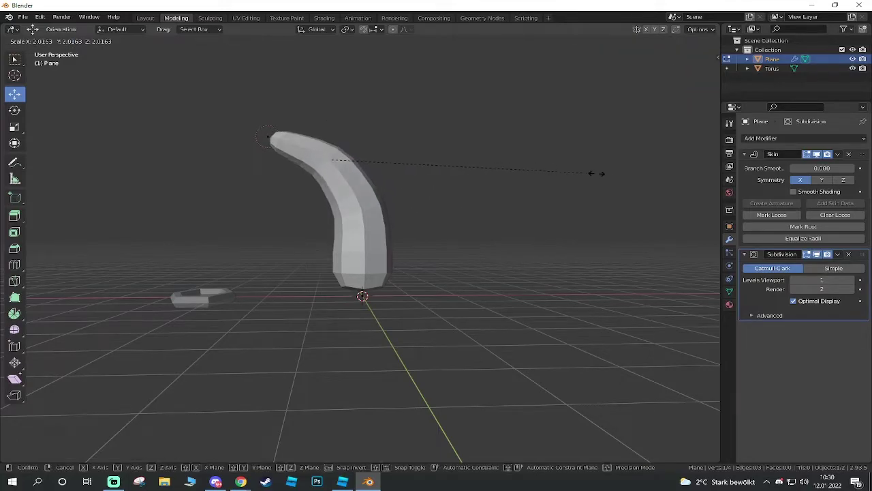
click(606, 175)
click(269, 136)
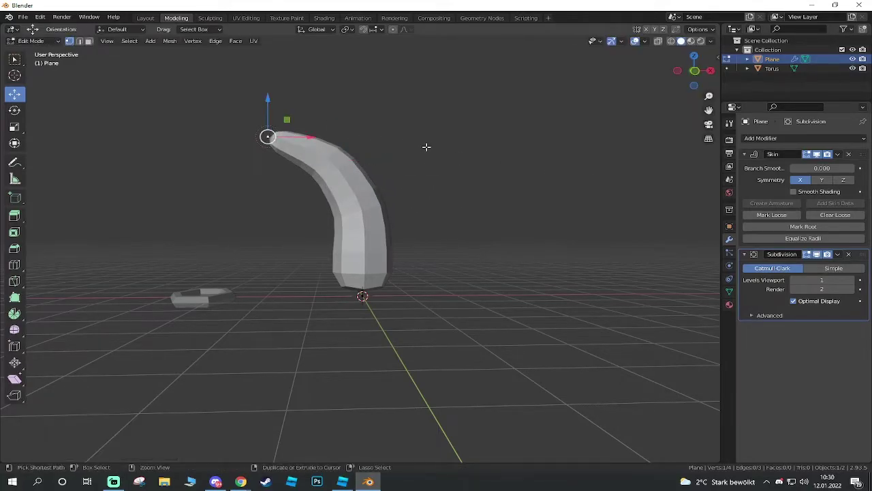
key(ctrl+a)
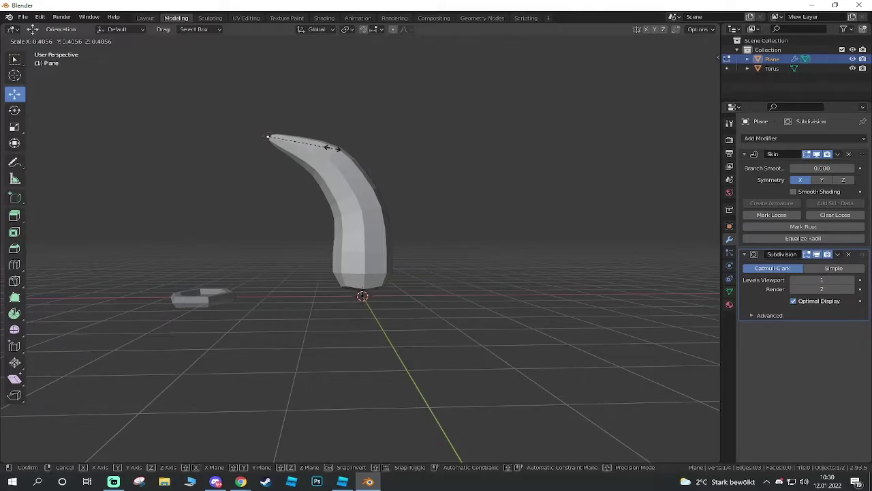
click(334, 148)
mouse_move(360, 146)
middle_down()
mouse_move(459, 177)
mouse_move(347, 186)
mouse_move(379, 185)
middle_up()
key(Tab)
Apply the Skin and then the Subdivision modifiers to the horn.
right_click(368, 203)
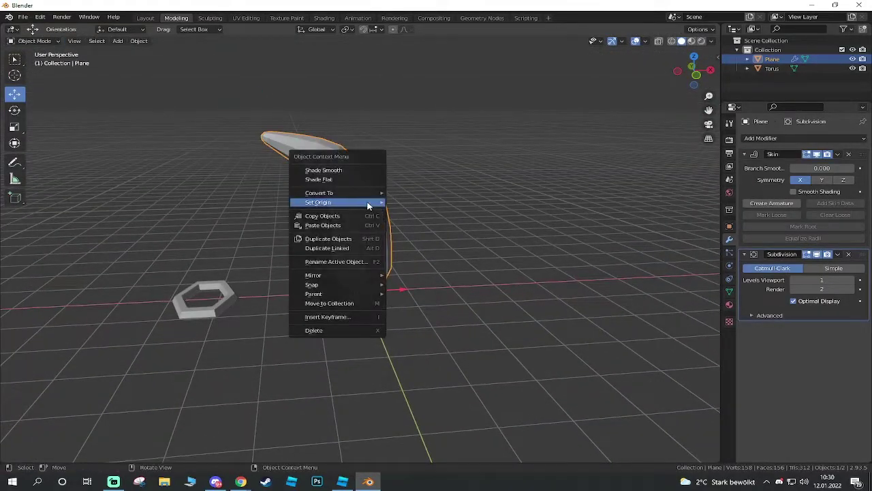
click(304, 170)
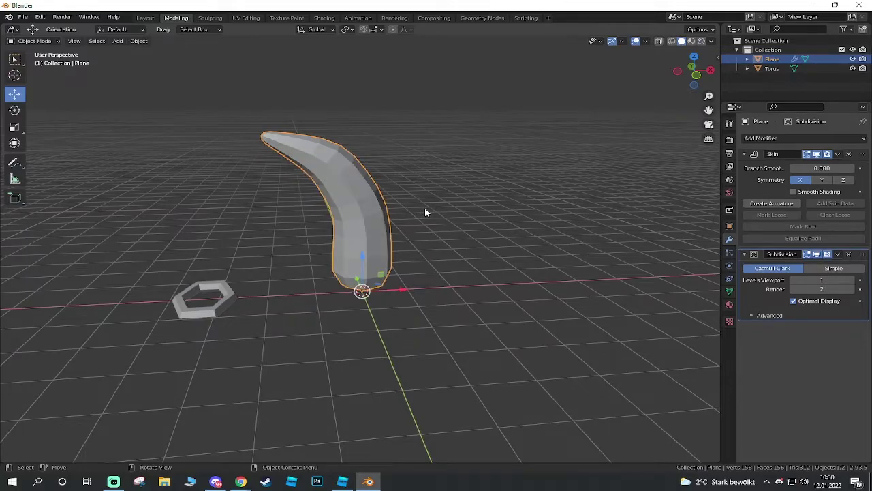
click(837, 154)
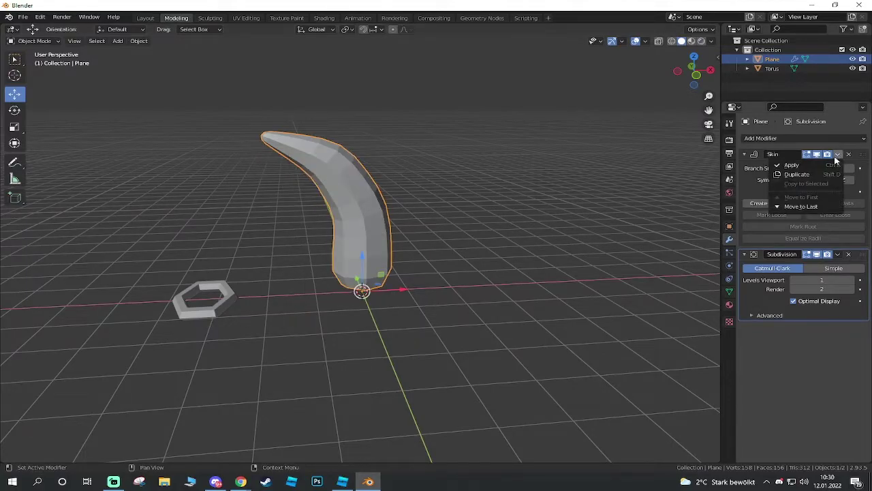
click(792, 165)
click(838, 154)
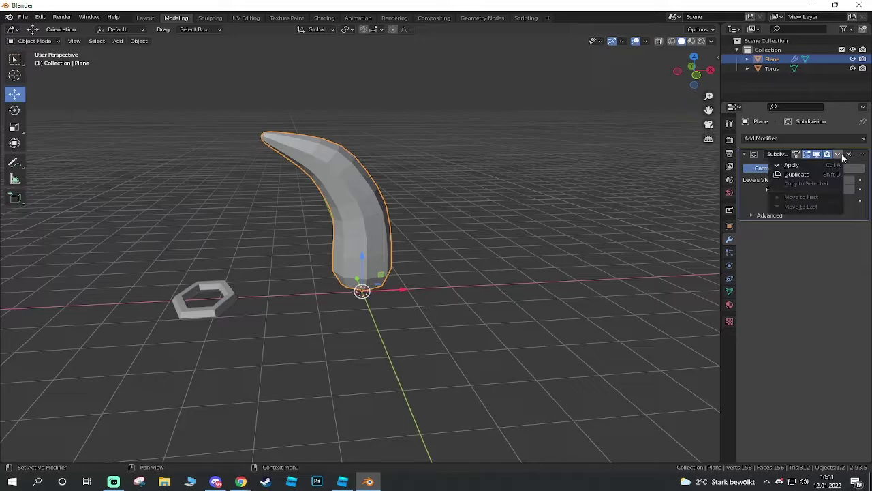
click(793, 165)
Shade the horn smooth, leaving Auto Smooth in the normals settings turned off.
right_click(347, 186)
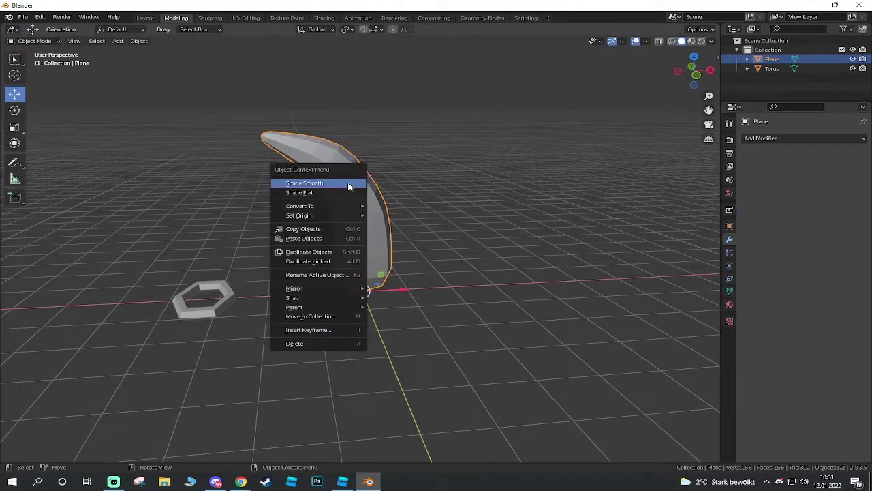
click(342, 184)
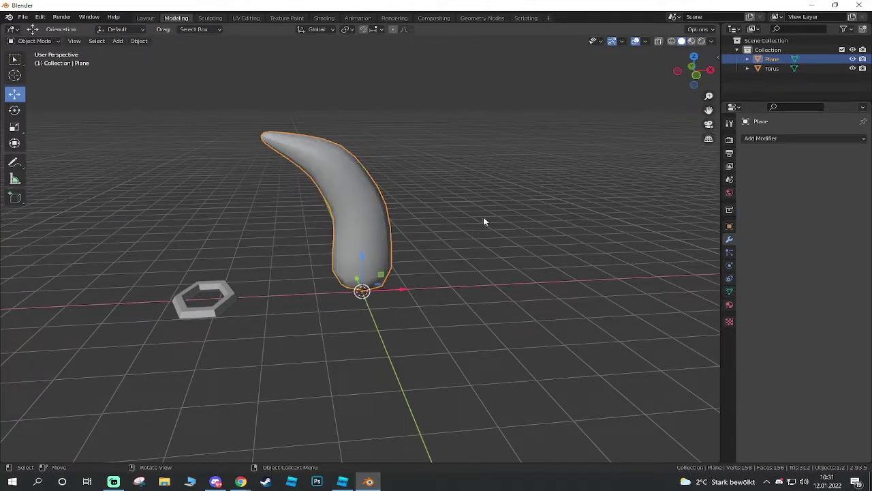
click(729, 293)
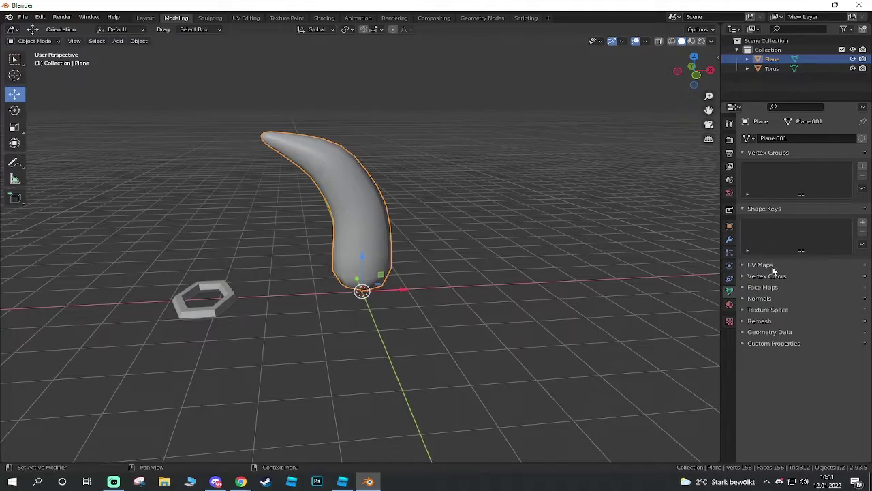
click(743, 299)
click(793, 311)
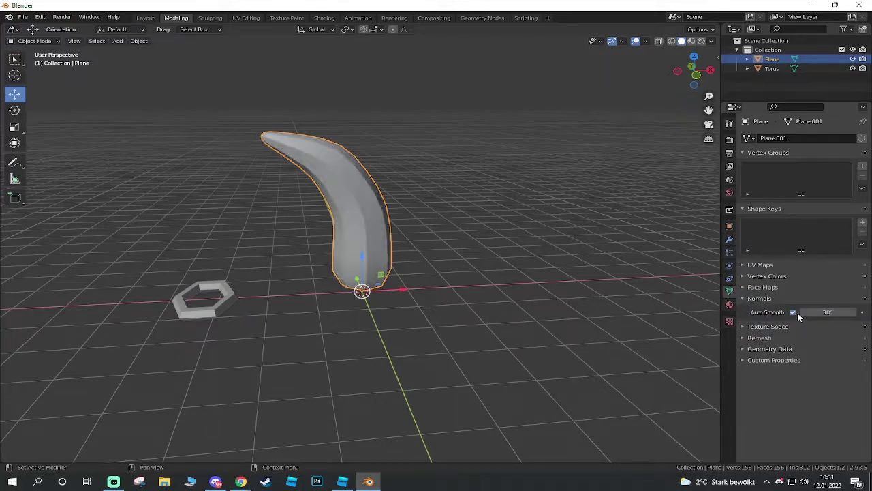
click(793, 311)
Move the horn along X away from the origin.
mouse_move(682, 297)
middle_down()
mouse_move(399, 291)
mouse_move(509, 281)
middle_up()
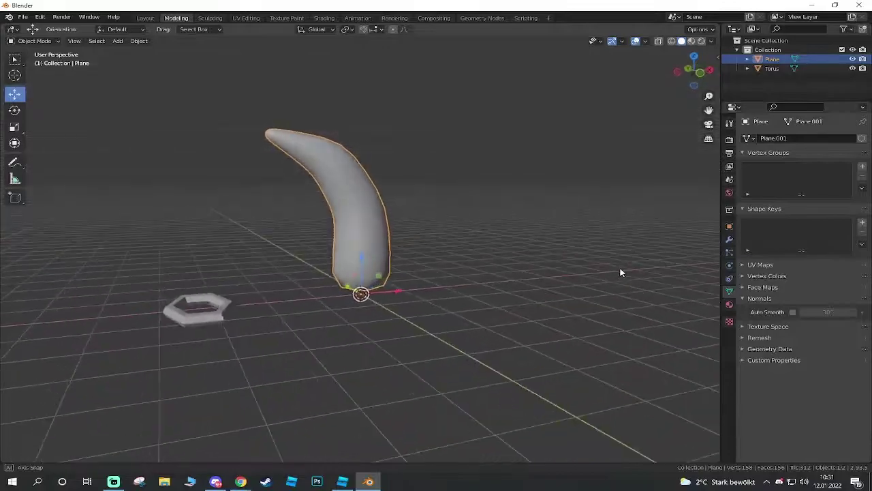
click(510, 281)
click(349, 207)
mouse_move(348, 207)
middle_down()
mouse_move(436, 271)
mouse_move(409, 281)
middle_up()
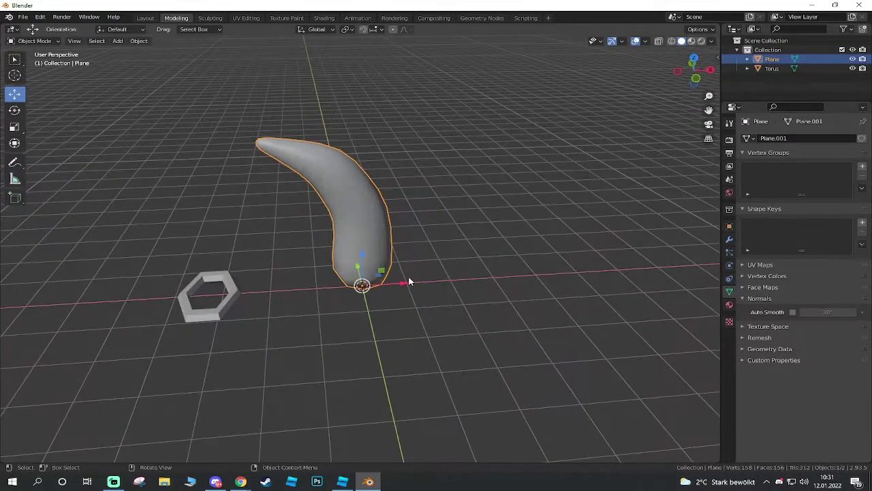
drag(408, 280, 402, 298)
click(403, 299)
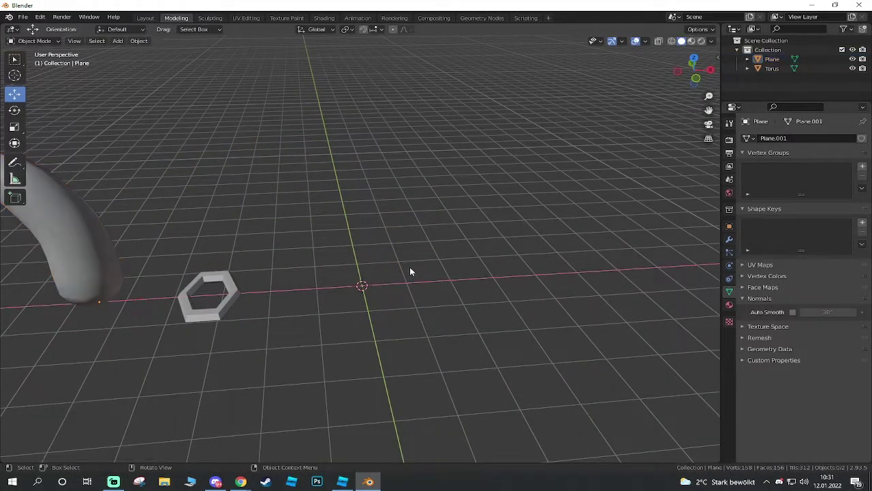
mouse_move(411, 273)
middle_down()
mouse_move(384, 282)
mouse_move(386, 339)
middle_up()
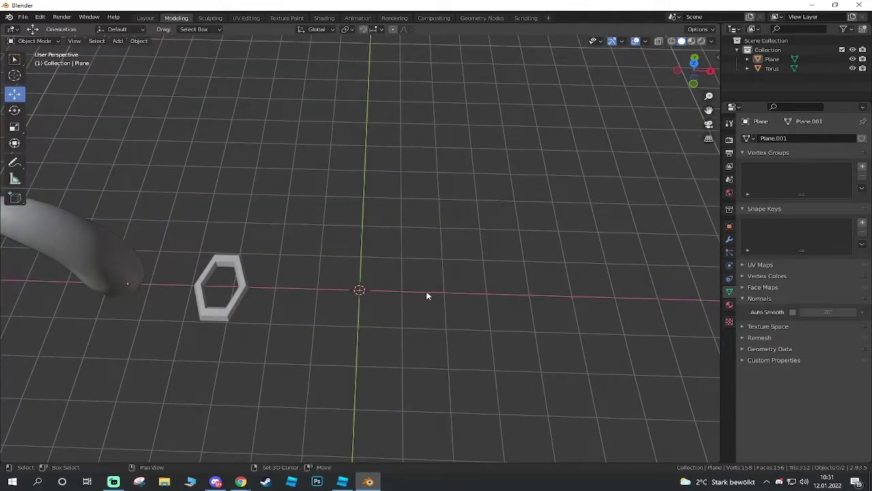
Add a new plane and view it from the top in Edit Mode.
key(shift+a)
click(475, 281)
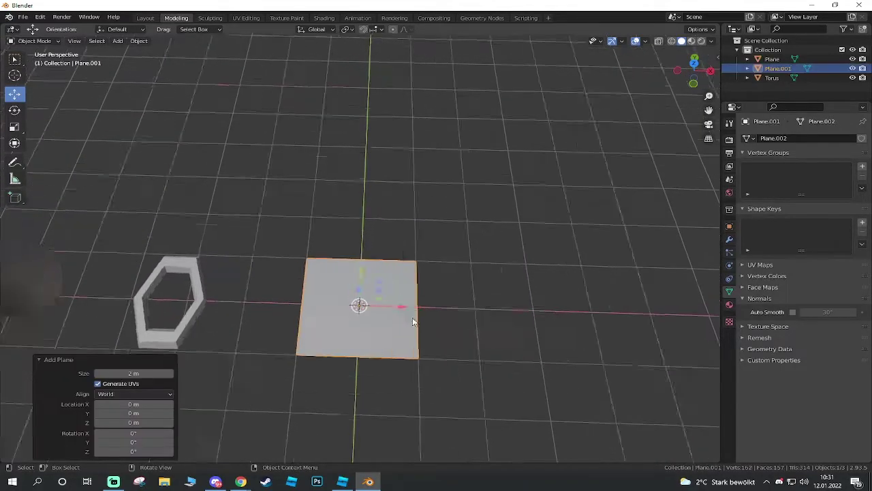
scroll(444, 230, up, 4)
mouse_move(445, 226)
middle_down()
mouse_move(447, 193)
mouse_move(557, 177)
middle_up()
key(Tab)
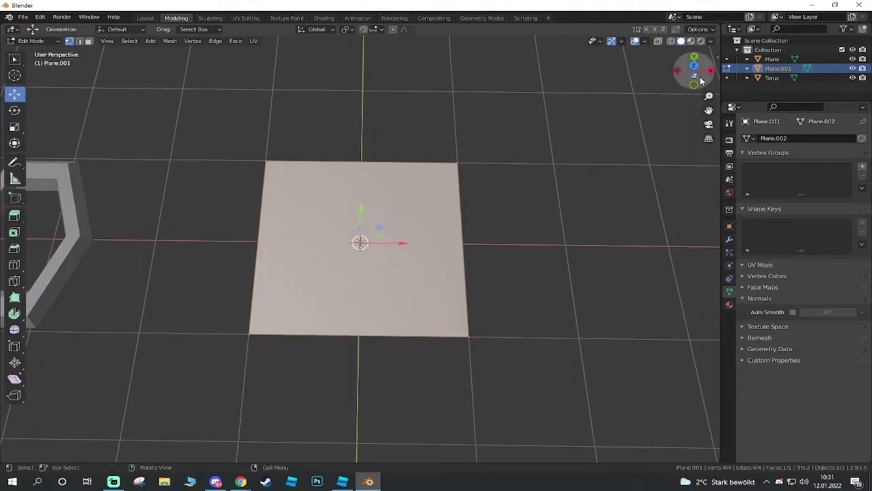
click(696, 68)
scroll(361, 239, up, 2)
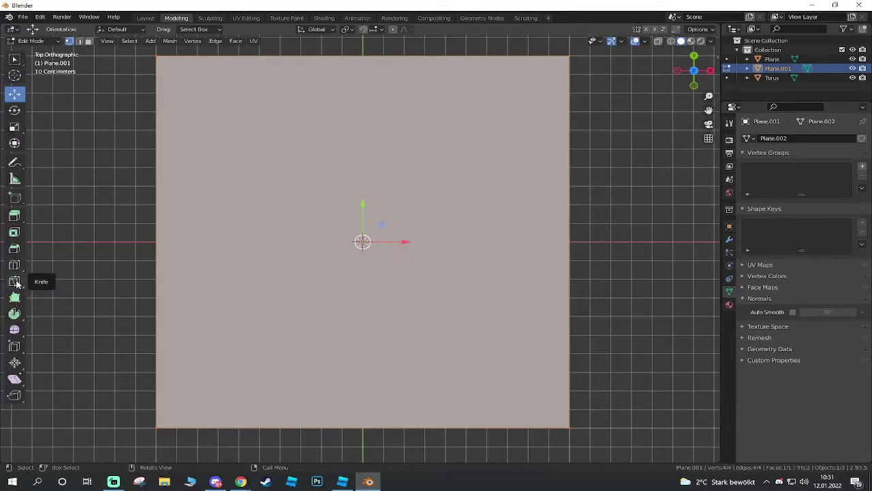
Knife-cut a roughly octagonal outline of nine points across the plane's face.
click(16, 284)
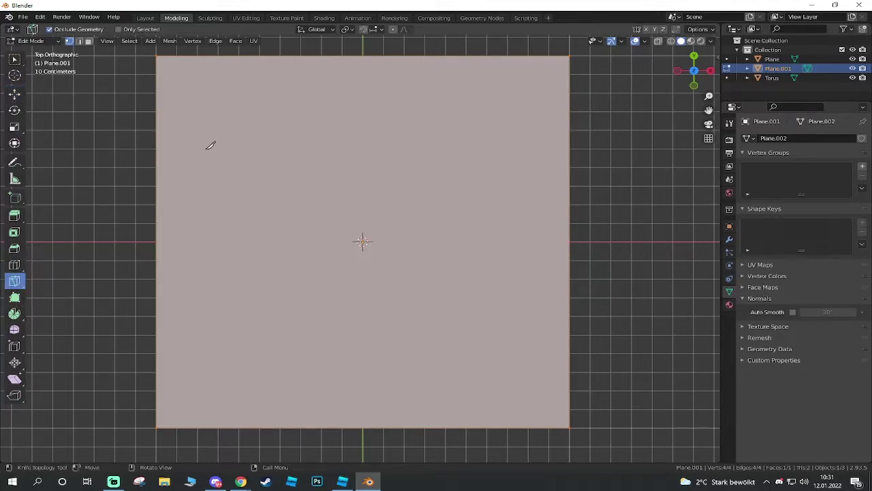
click(198, 171)
click(312, 94)
click(467, 90)
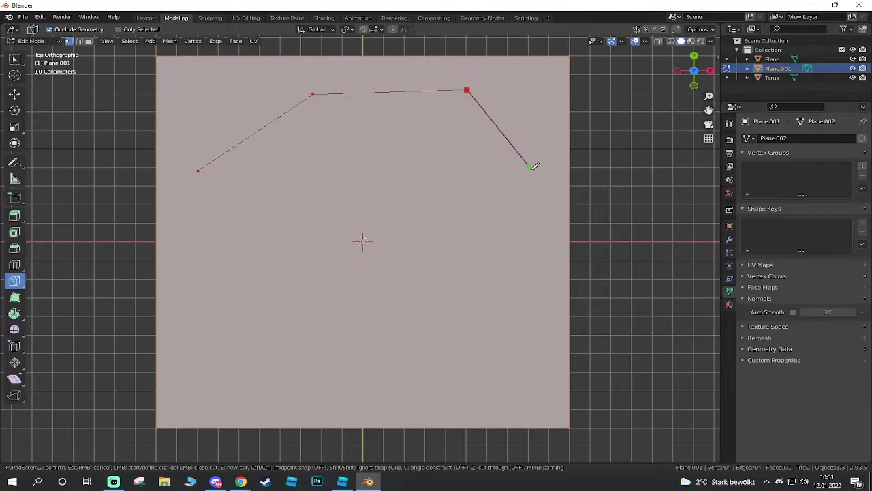
click(534, 209)
click(514, 313)
click(420, 397)
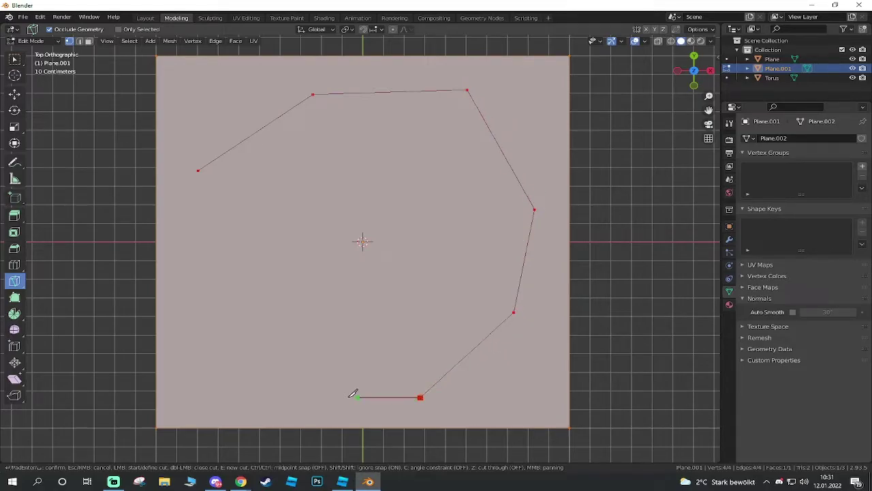
click(284, 398)
click(206, 315)
click(201, 203)
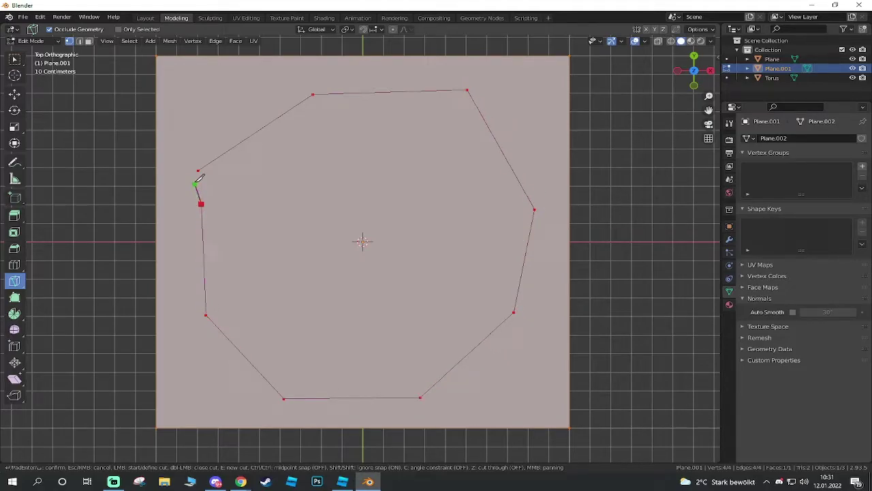
Close and commit the knife outline, then select the outer ring faces around it.
click(199, 170)
key(Return)
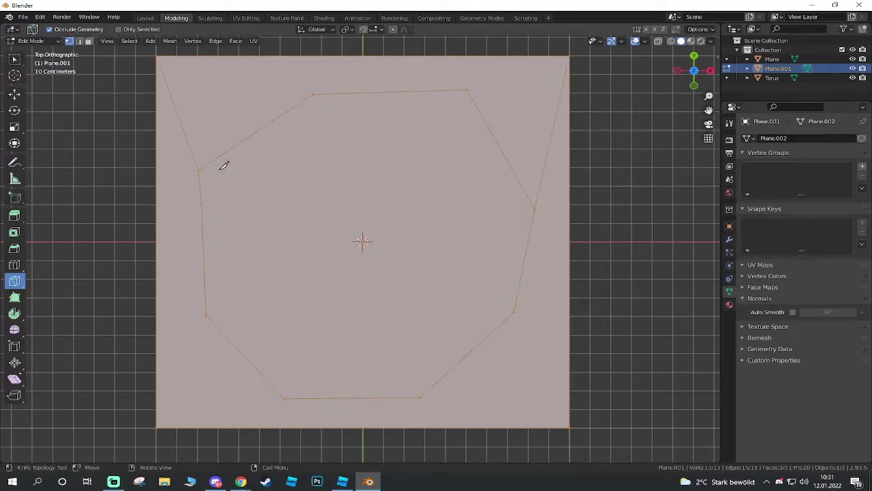
click(15, 94)
click(311, 94)
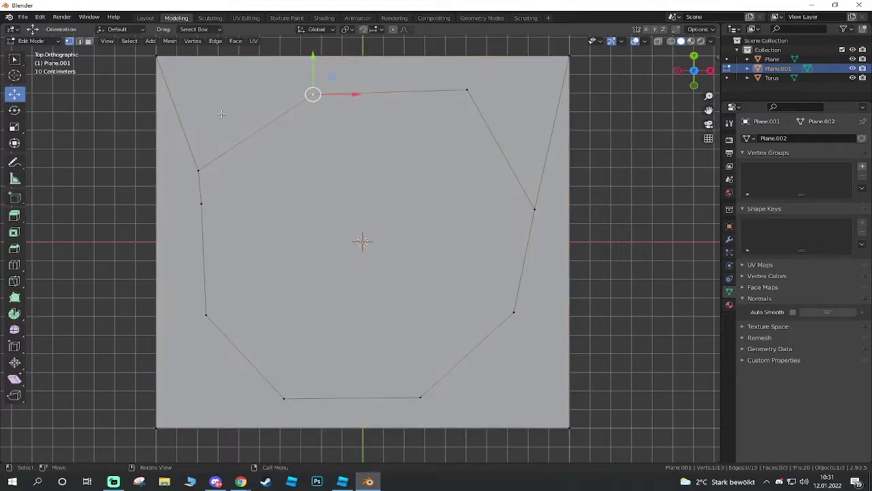
click(246, 99)
click(245, 99)
shift+click(229, 343)
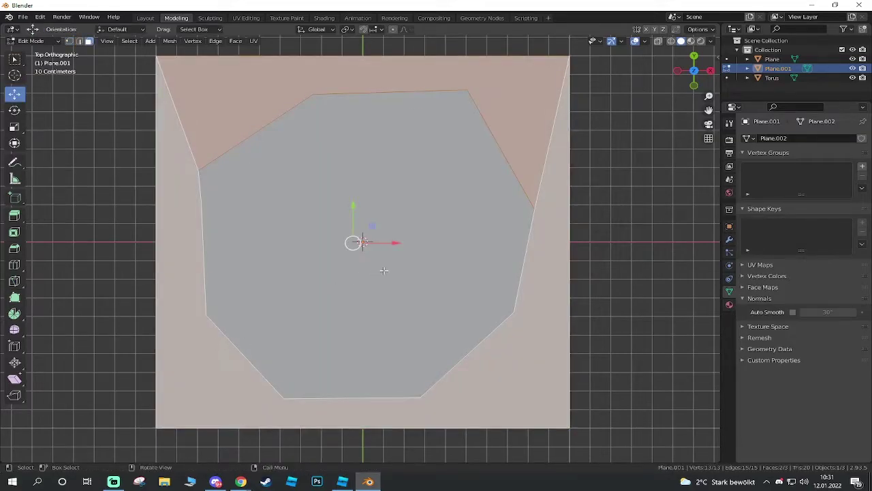
Delete the outer ring faces, leaving only the octagon face selected in perspective view.
key(x)
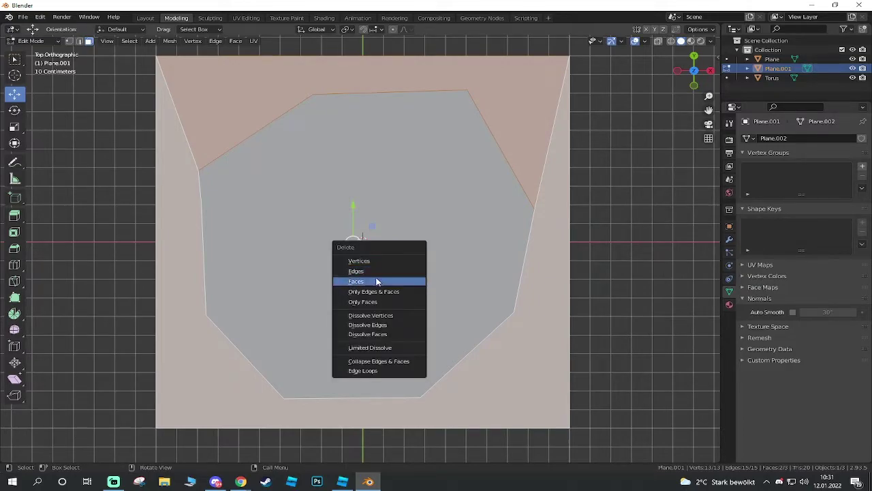
click(377, 282)
mouse_move(377, 281)
middle_down()
mouse_move(358, 220)
mouse_move(379, 295)
mouse_move(354, 81)
middle_up()
scroll(354, 81, down, 3)
mouse_move(373, 212)
middle_down()
mouse_move(372, 161)
mouse_move(378, 289)
middle_up()
scroll(376, 283, up, 3)
click(372, 270)
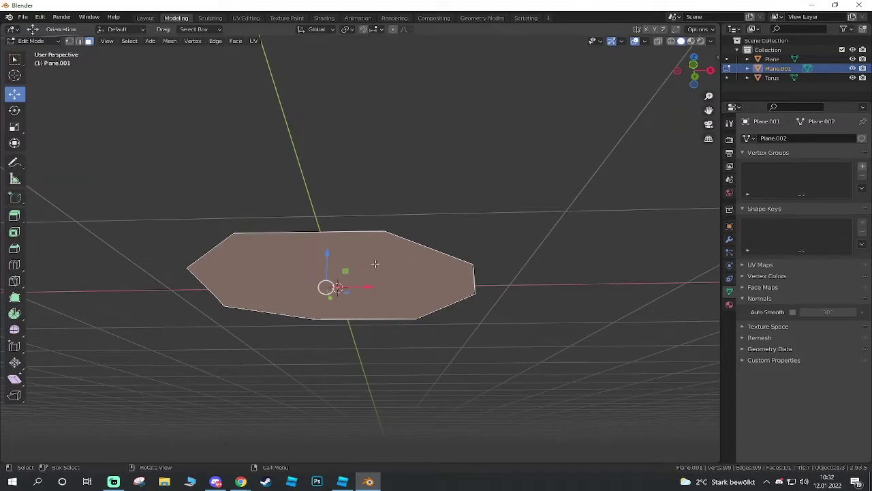
Extrude the octagon face, widen it slightly, and inset it to form a flat rim.
key(e)
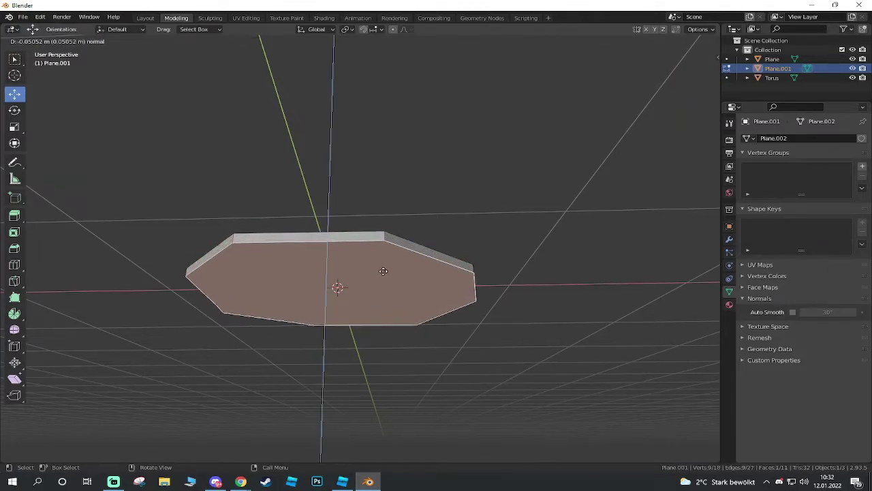
click(383, 273)
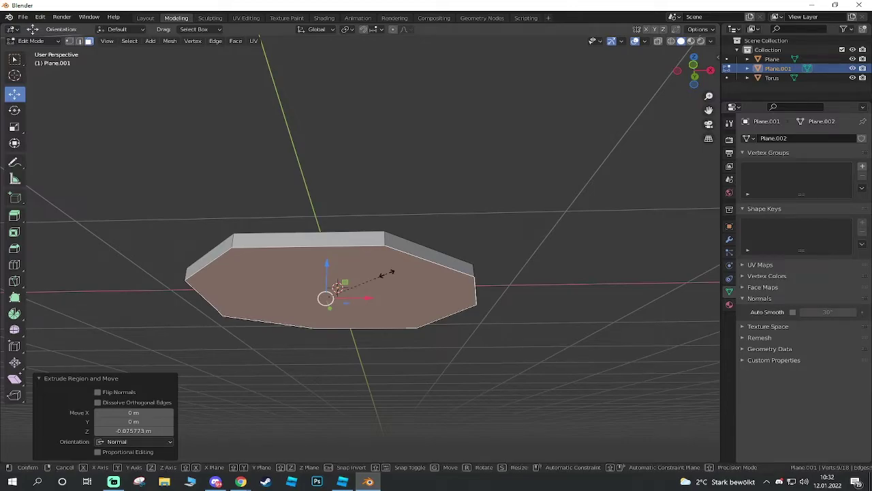
key(s)
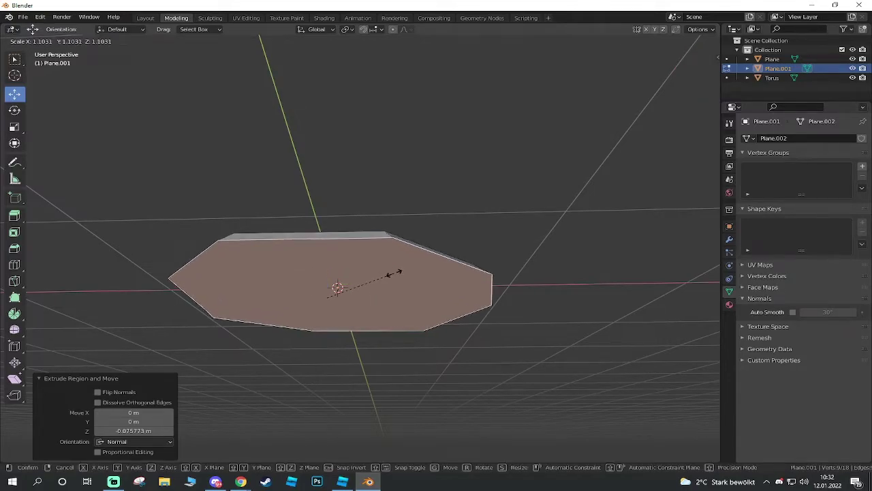
click(394, 274)
mouse_move(399, 255)
middle_down()
mouse_move(395, 311)
mouse_move(409, 236)
mouse_move(416, 286)
mouse_move(418, 231)
middle_up()
key(i)
click(398, 249)
Extrude the inner face downward twice, tapering the bottom face nearly to a point.
key(e)
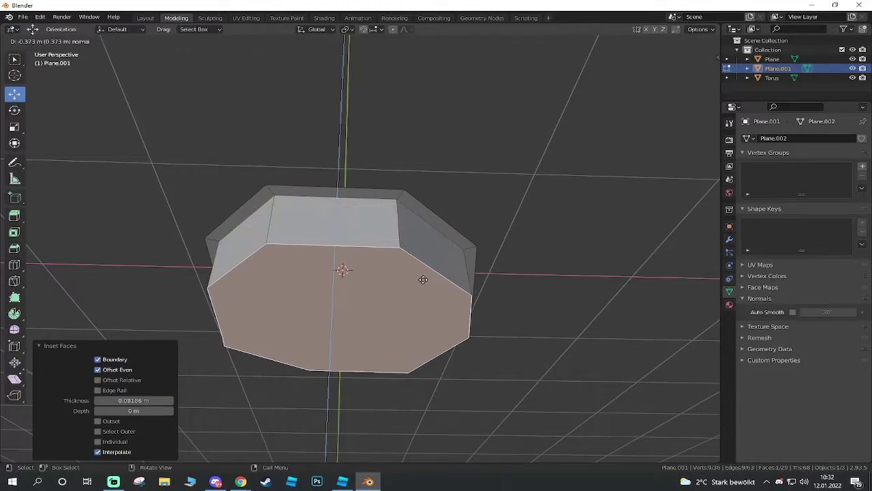
click(421, 273)
key(s)
click(386, 278)
key(ctrl+z)
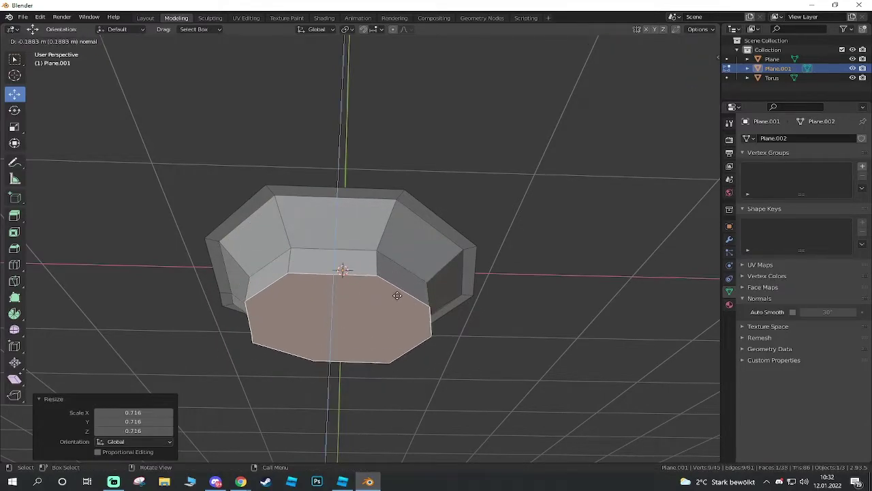
key(ctrl+shift+z)
key(e)
click(349, 325)
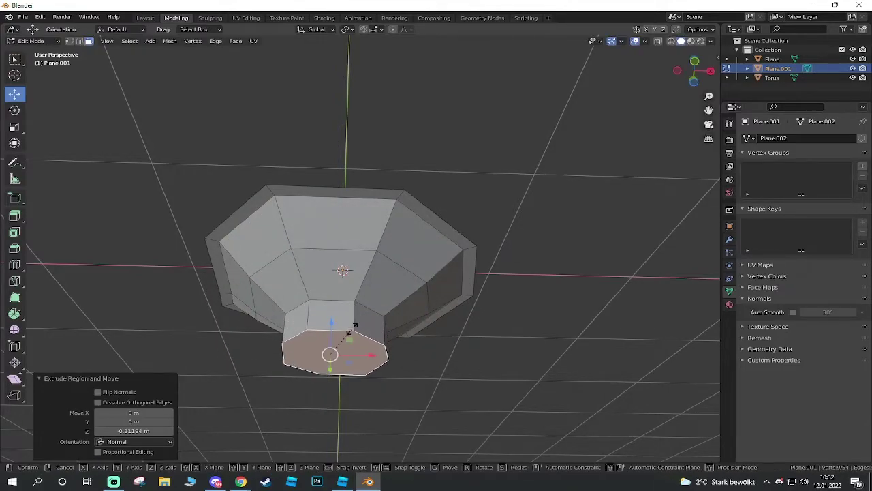
key(s)
click(347, 317)
mouse_move(348, 317)
middle_down()
mouse_move(409, 321)
mouse_move(380, 303)
mouse_move(446, 289)
mouse_move(256, 321)
middle_up()
Nudge the bottom tip up slightly and sideways, then re-centre it under the gem.
key(g)
key(z)
click(343, 302)
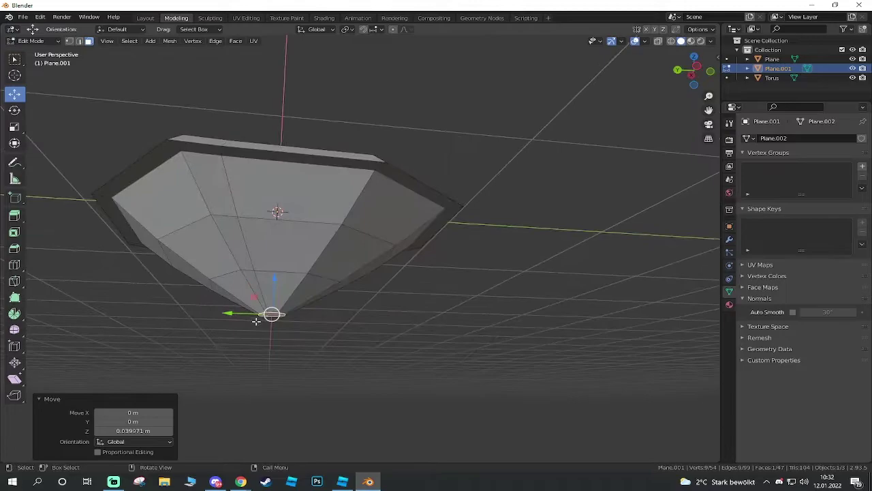
key(g)
key(y)
click(212, 315)
mouse_move(354, 275)
middle_down()
mouse_move(368, 287)
mouse_move(202, 359)
mouse_move(436, 297)
mouse_move(450, 266)
middle_up()
key(g)
key(y)
click(238, 327)
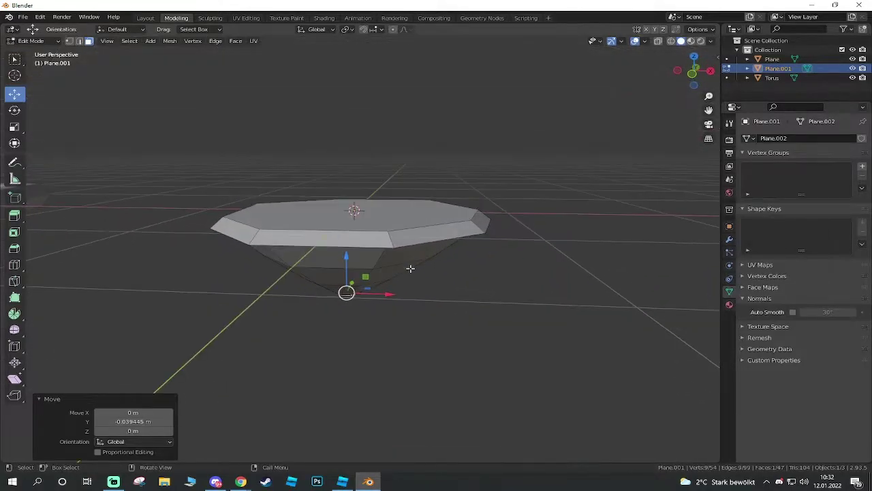
Return to Object Mode and reselect the gem.
key(Tab)
click(471, 298)
click(362, 274)
mouse_move(362, 275)
middle_down()
mouse_move(363, 259)
mouse_move(463, 265)
middle_up()
Shade the gem smooth and enable Auto Smooth at 30° in its normals settings.
right_click(357, 251)
click(345, 251)
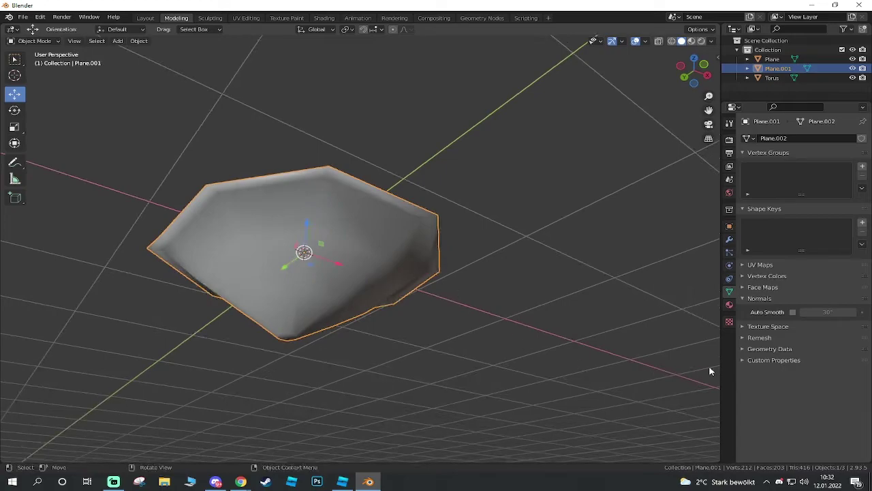
click(792, 312)
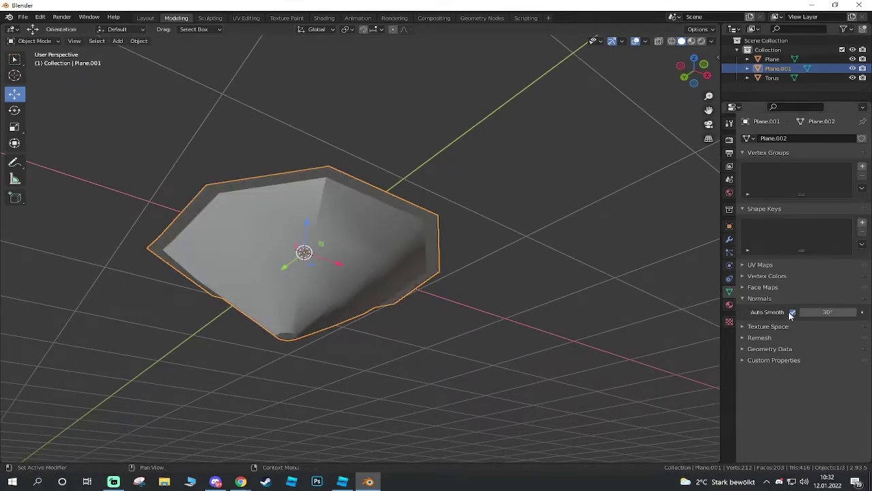
mouse_move(442, 289)
middle_down()
mouse_move(363, 291)
mouse_move(473, 289)
mouse_move(600, 306)
mouse_move(459, 331)
mouse_move(426, 323)
middle_up()
scroll(425, 323, down, 3)
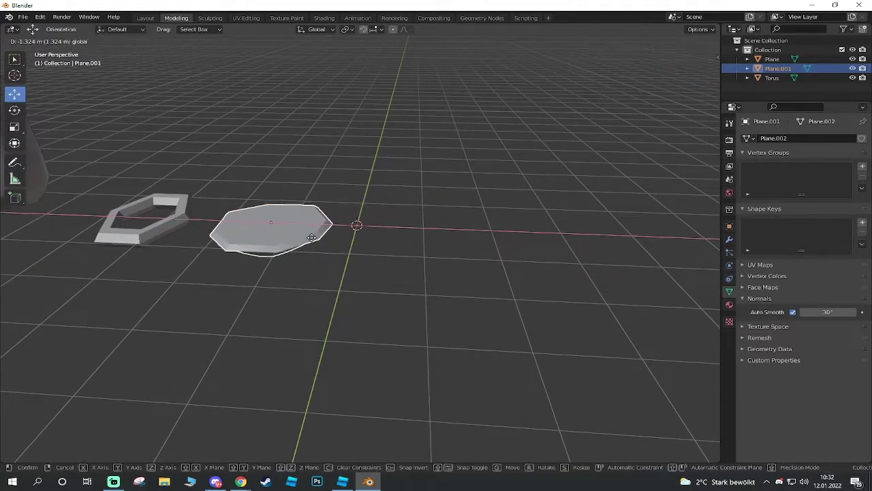
Move the gem left along X beside the hexagonal ring and look over the scene.
drag(401, 231, 99, 225)
click(220, 266)
mouse_move(220, 266)
shift+middle_down()
mouse_move(359, 279)
mouse_move(492, 329)
shift+middle_up()
mouse_move(512, 293)
middle_down()
mouse_move(526, 285)
mouse_move(440, 304)
middle_up()
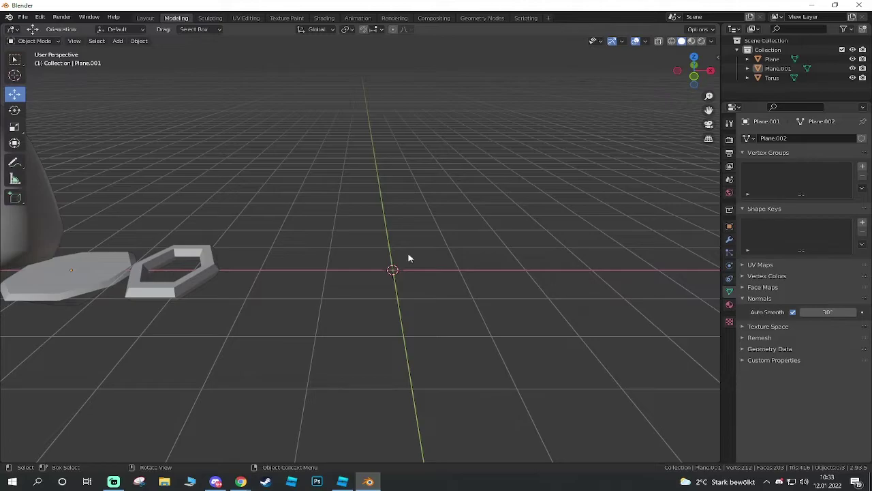
mouse_move(468, 278)
middle_down()
mouse_move(471, 292)
mouse_move(432, 280)
mouse_move(442, 274)
middle_up()
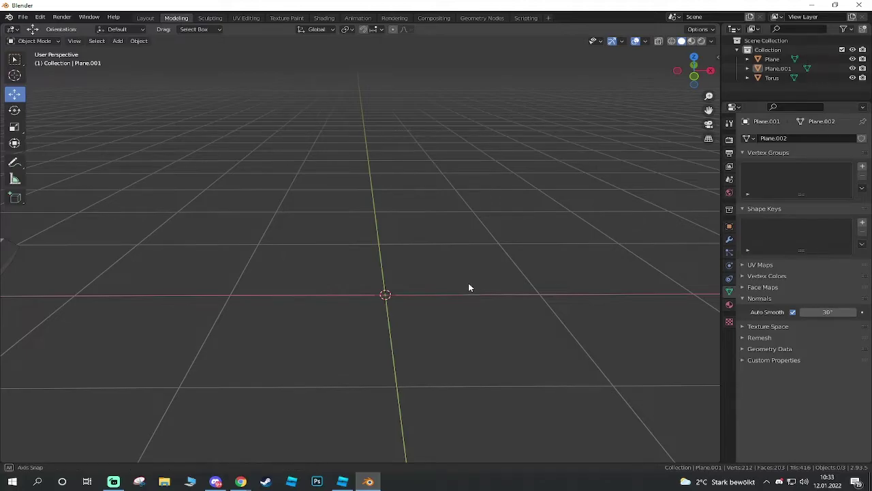
mouse_move(468, 283)
middle_down()
mouse_move(462, 277)
mouse_move(470, 306)
middle_up()
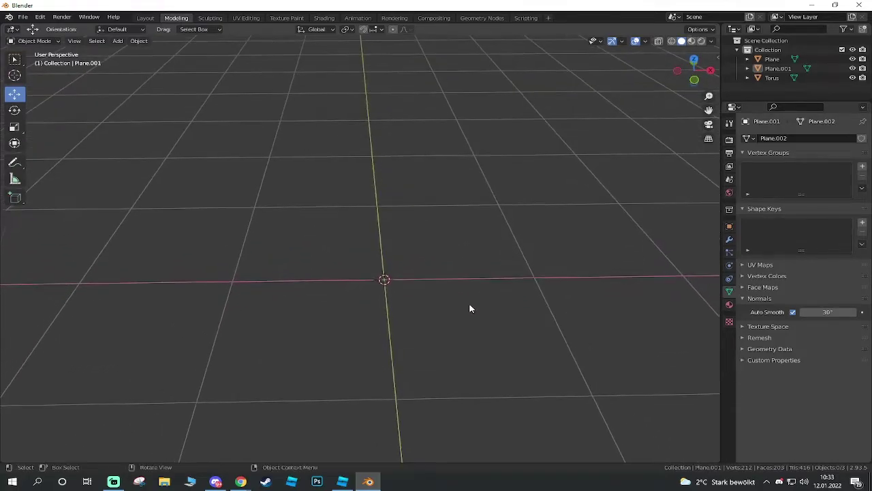
Add a new plane and delete three of its vertices, leaving a single one.
key(shift+a)
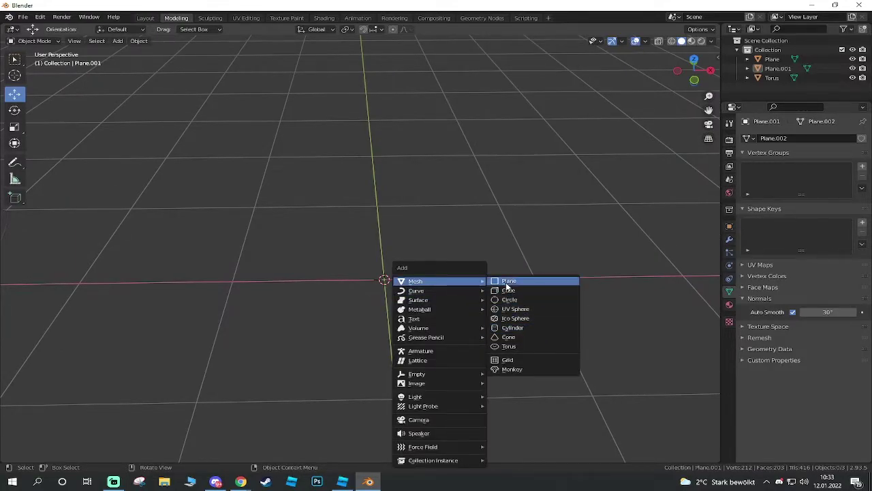
click(508, 281)
mouse_move(428, 281)
middle_down()
mouse_move(388, 285)
mouse_move(249, 354)
mouse_move(360, 197)
mouse_move(234, 191)
mouse_move(269, 91)
mouse_move(278, 121)
mouse_move(377, 170)
middle_up()
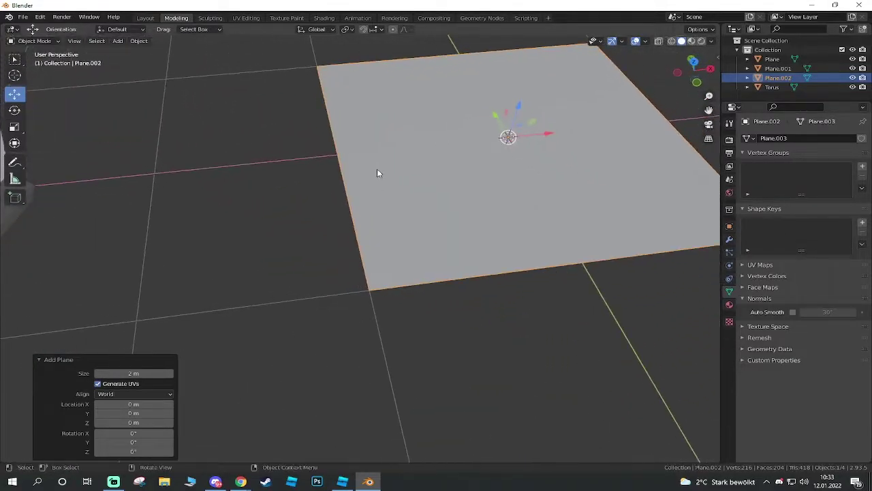
key(Tab)
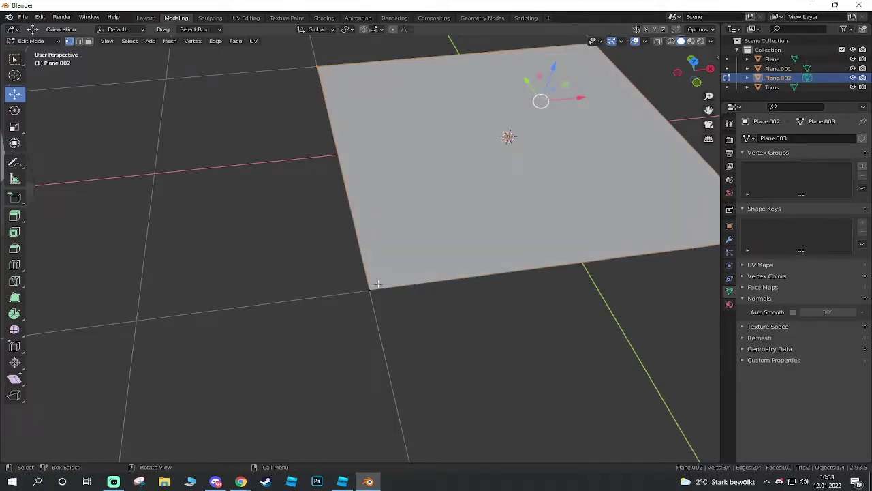
key(x)
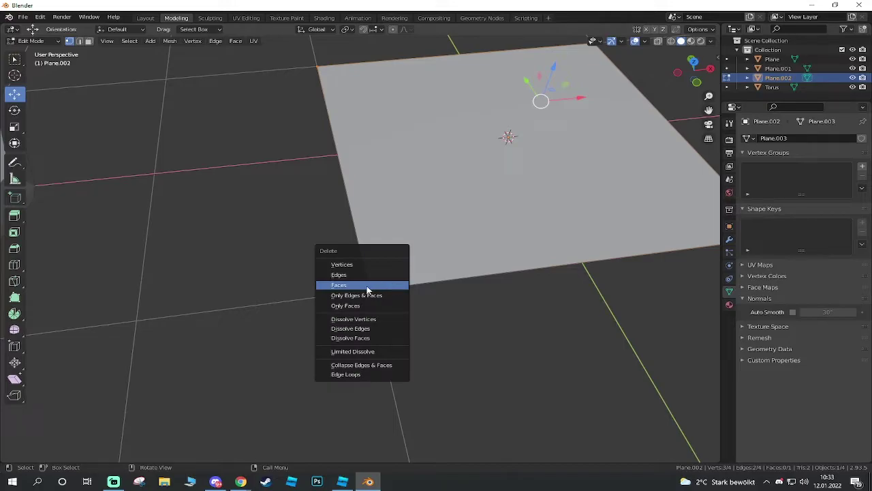
click(367, 286)
key(x)
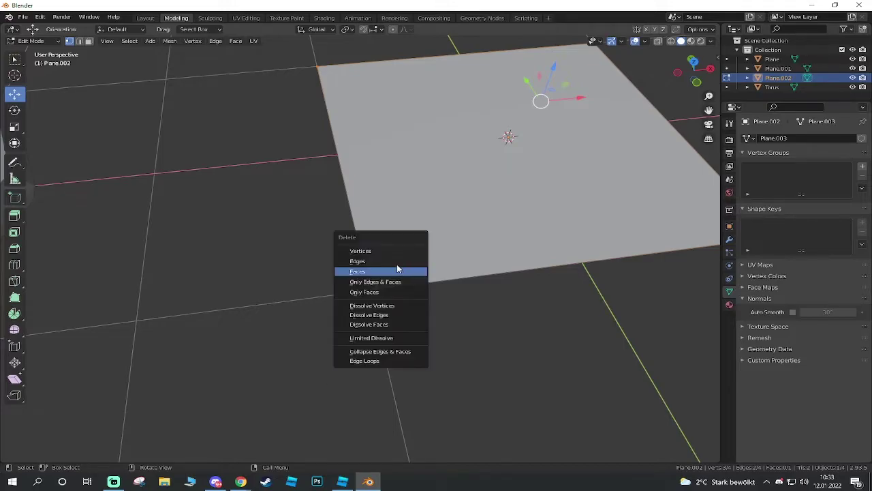
click(389, 252)
Snap the remaining vertex to the world origin with Geometry to Origin.
key(Tab)
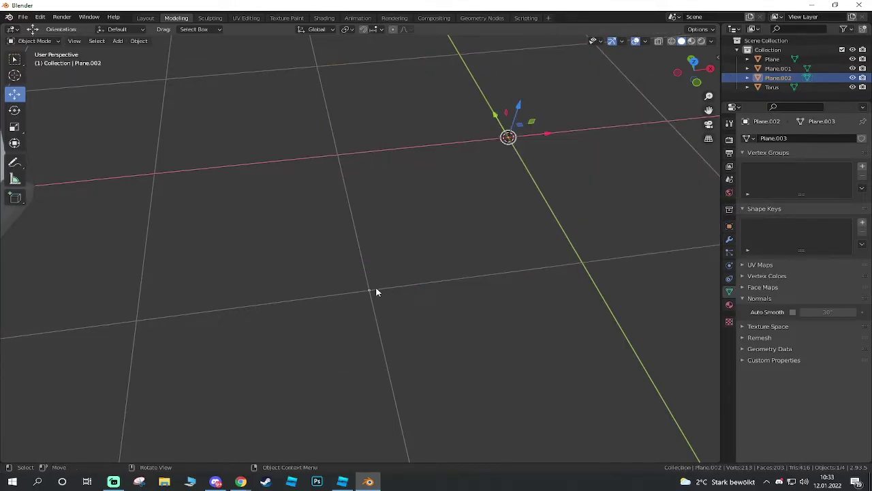
right_click(373, 289)
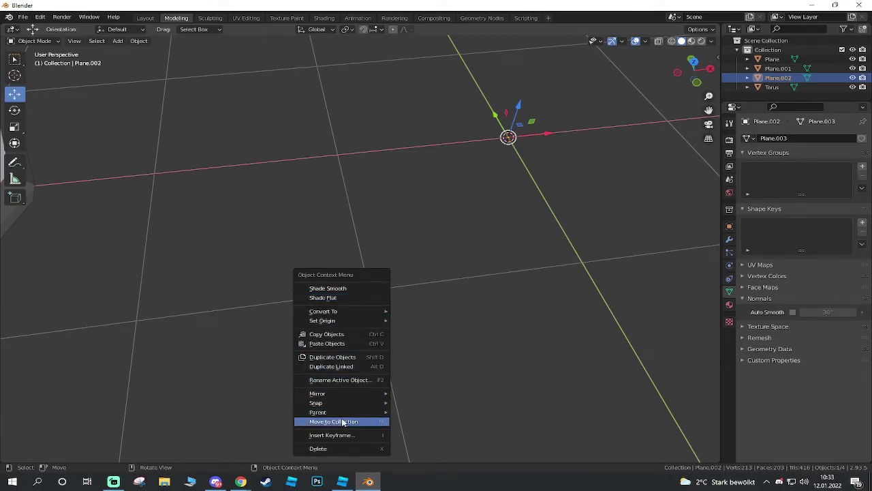
mouse_move(341, 320)
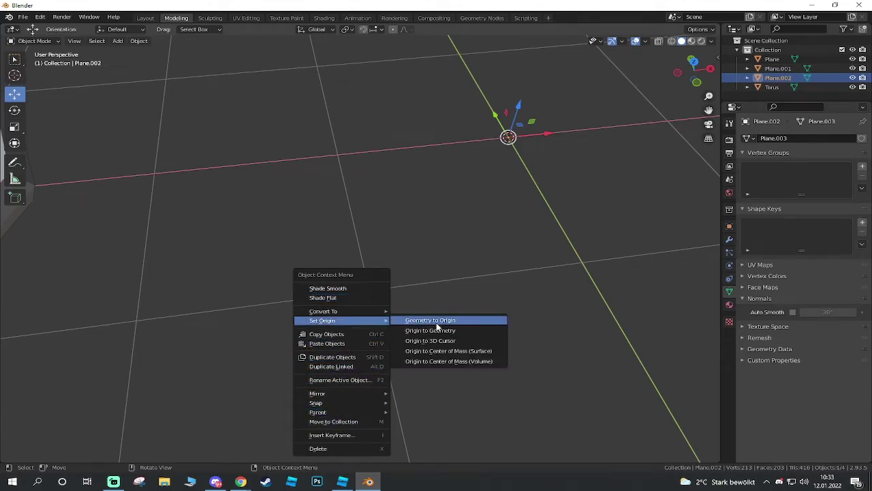
click(441, 320)
mouse_move(444, 323)
middle_down()
mouse_move(482, 246)
mouse_move(441, 286)
mouse_move(450, 225)
mouse_move(436, 263)
middle_up()
scroll(473, 255, down, 3)
scroll(485, 238, up, 3)
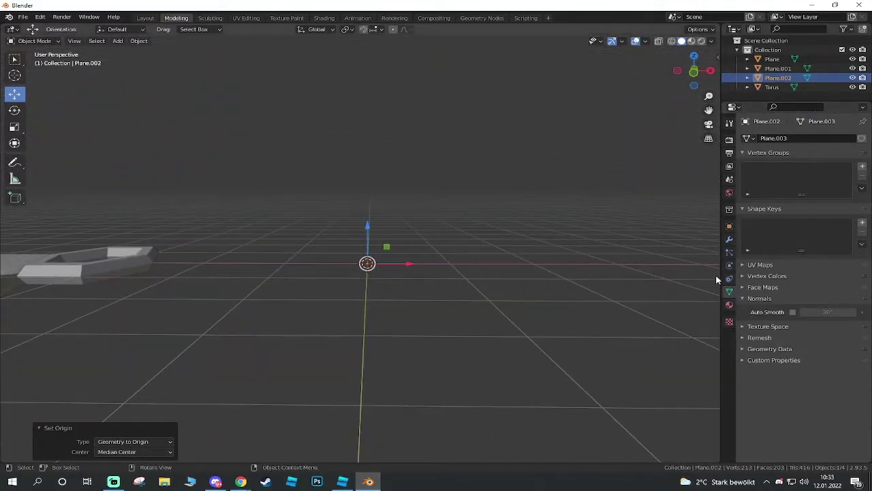
Add Skin and Subdivision Surface modifiers to the single-vertex object.
click(727, 241)
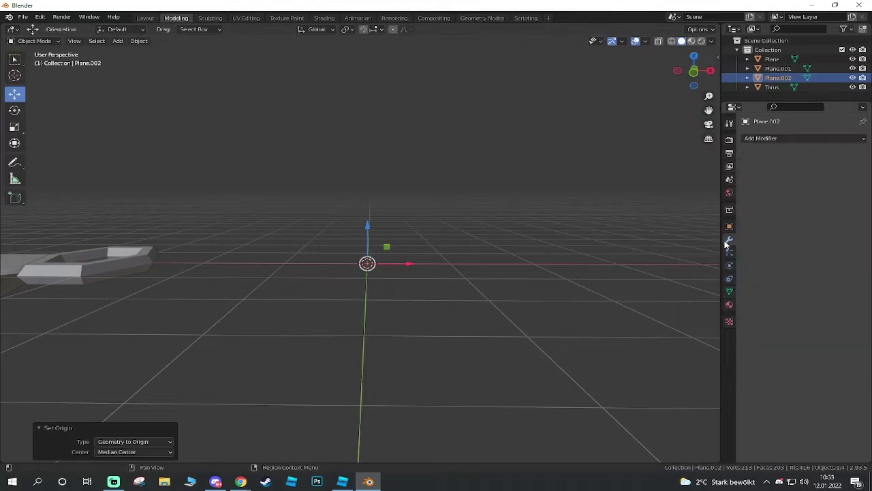
click(782, 140)
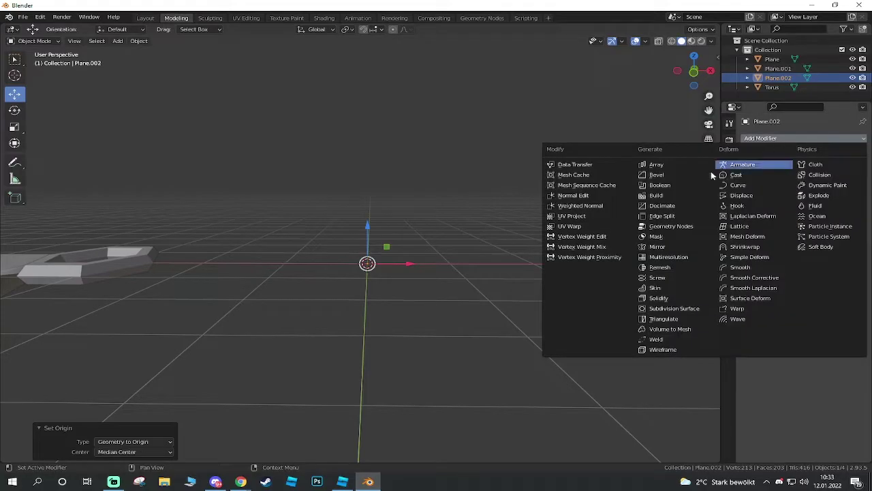
click(660, 287)
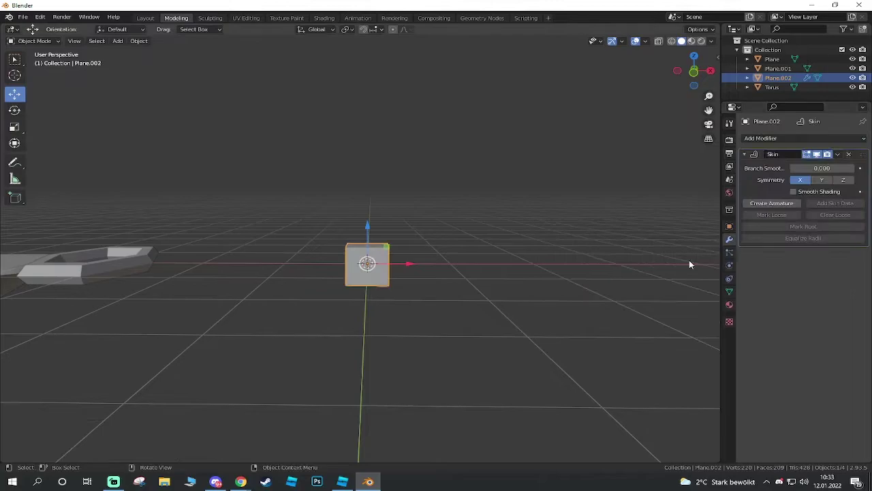
click(795, 138)
click(669, 308)
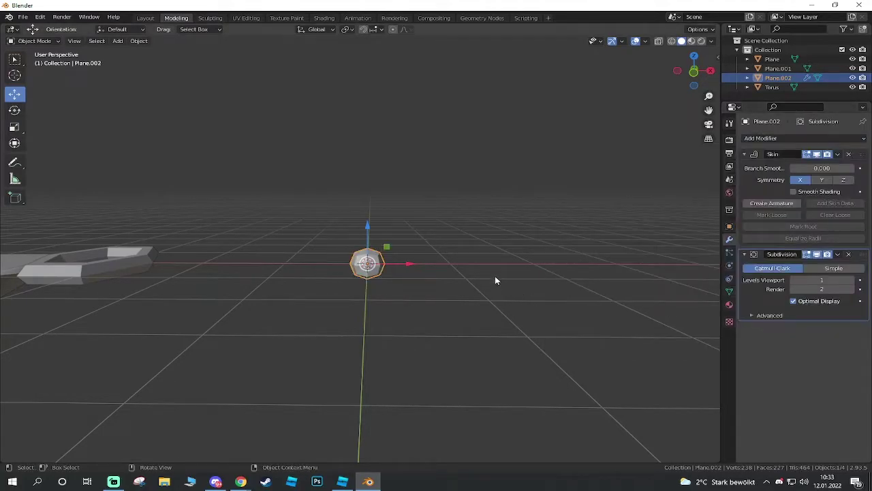
In front view, extrude a new vertex straight up from the base vertex.
click(695, 72)
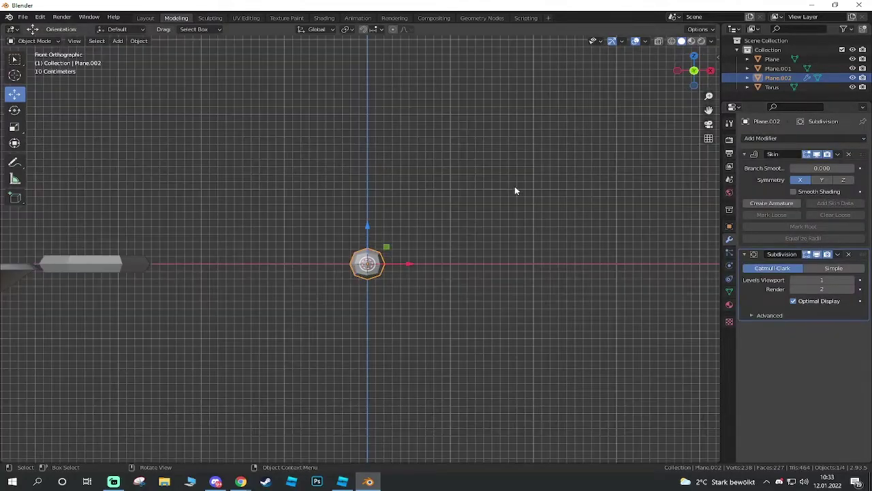
scroll(397, 256, down, 1)
key(Tab)
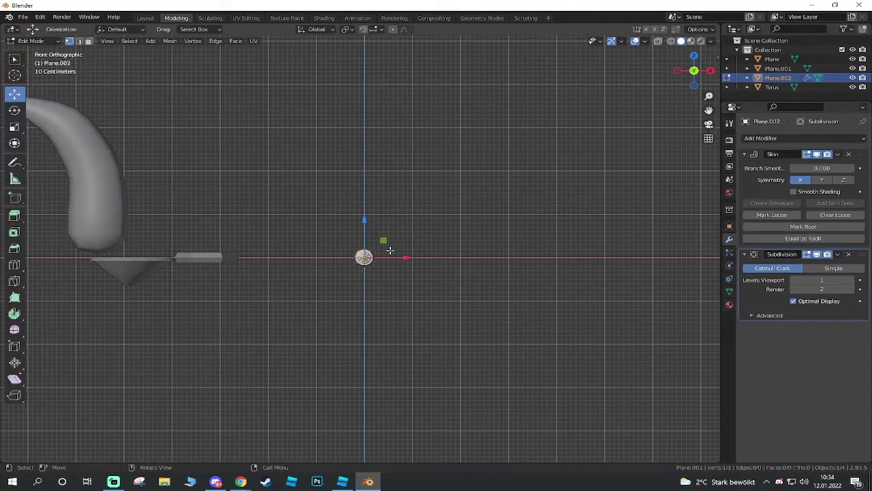
key(e)
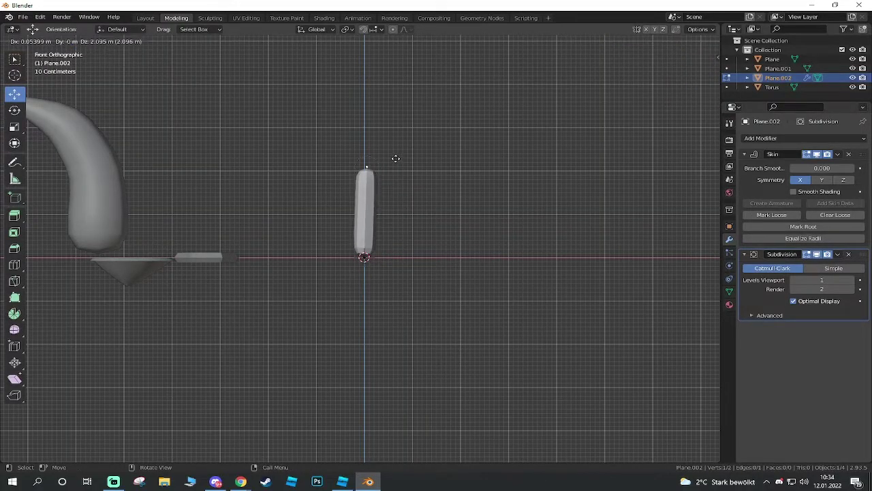
click(394, 154)
Skin-resize the bottom vertex to 3.585, forming a thick tapered cone.
click(363, 258)
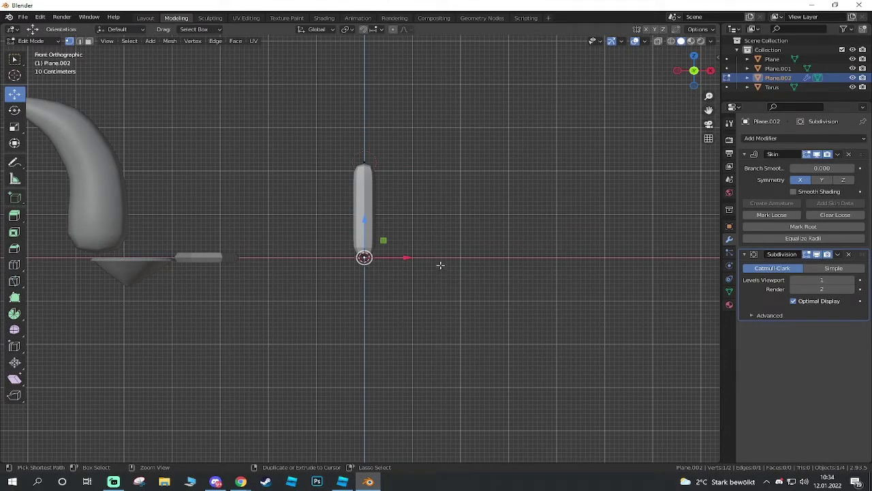
key(ctrl+a)
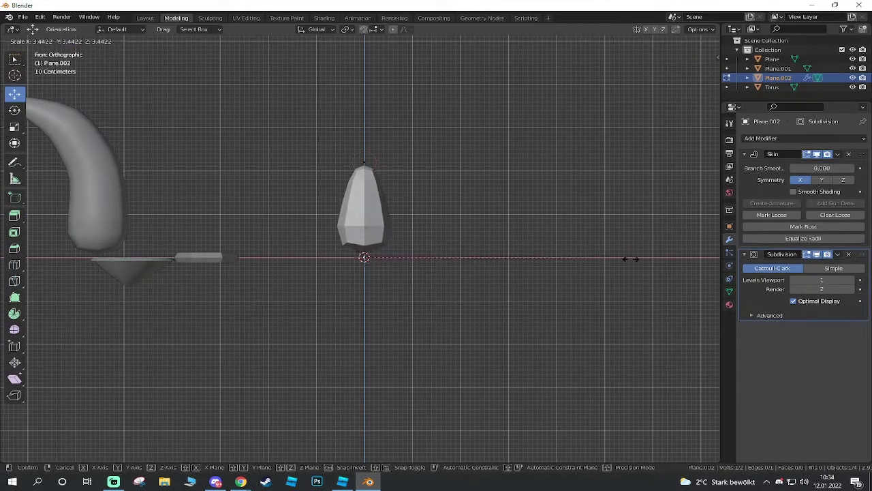
click(640, 258)
middle_drag(426, 179, 427, 205)
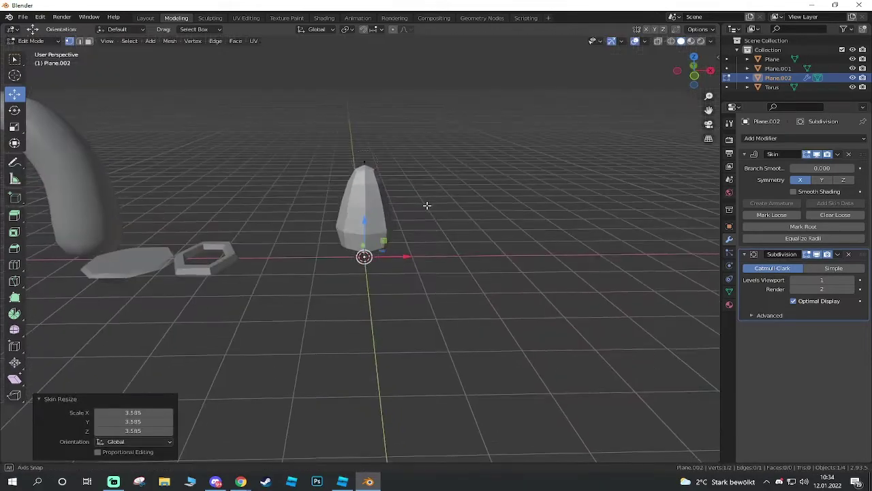
scroll(366, 183, up, 4)
middle_drag(448, 110, 438, 116)
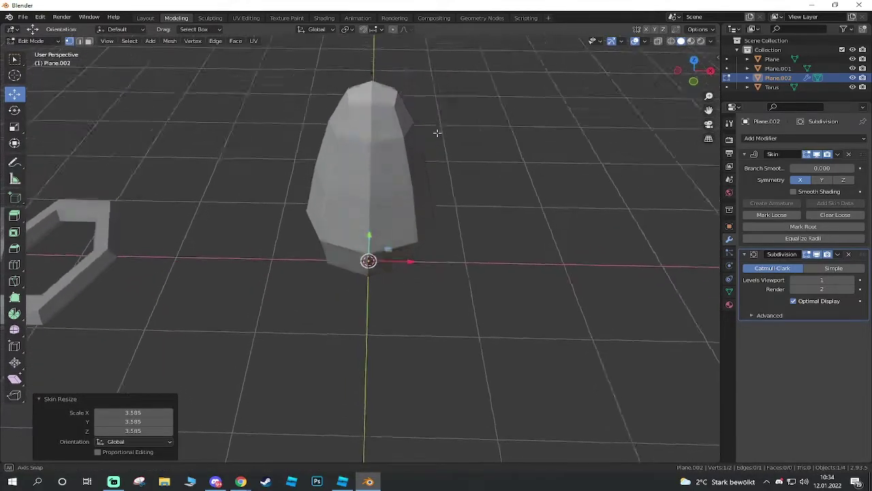
click(838, 155)
key(Tab)
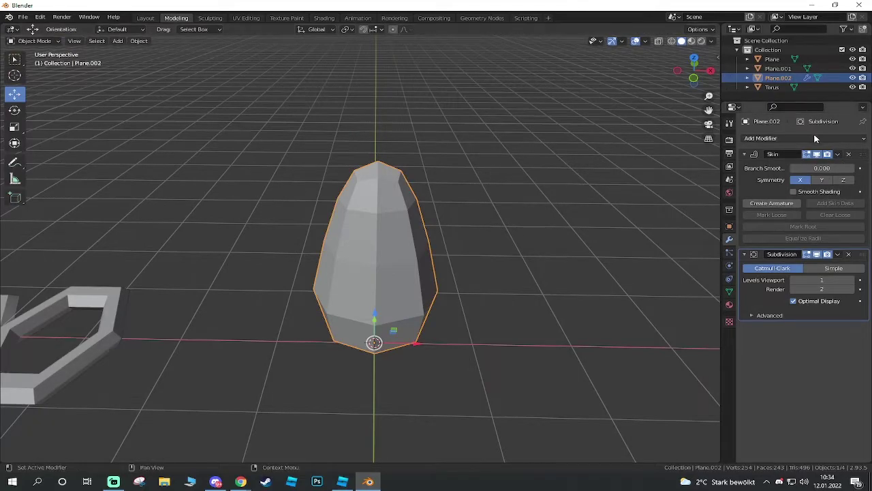
Apply the Skin and Subdivision modifiers to make the cone real geometry.
click(838, 155)
click(839, 155)
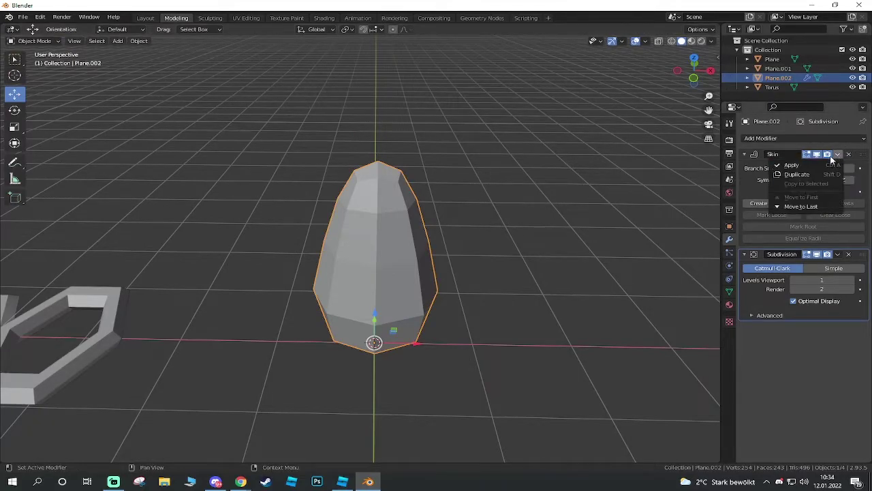
click(818, 166)
click(841, 155)
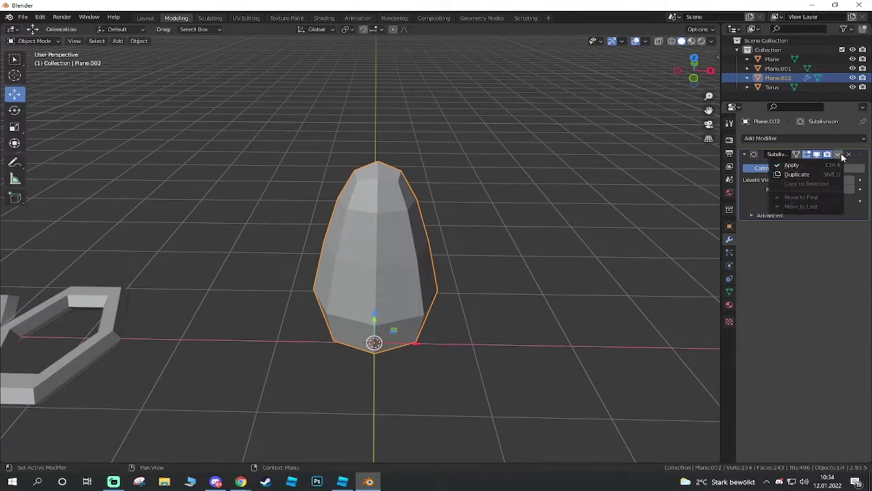
click(805, 169)
In Edit Mode, try lowering the cone's top vertices, then undo it.
key(Tab)
mouse_move(457, 169)
middle_down()
mouse_move(407, 230)
mouse_move(438, 187)
mouse_move(400, 139)
middle_up()
drag(385, 121, 386, 159)
middle_drag(389, 191, 340, 195)
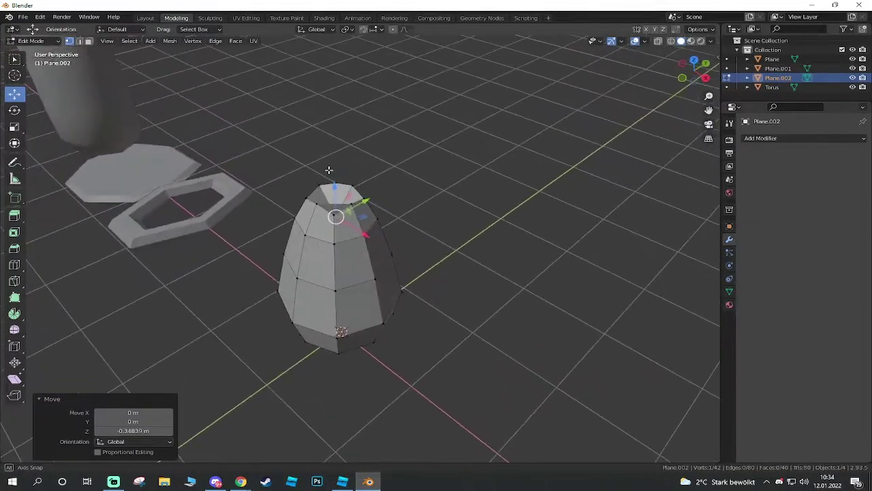
scroll(337, 164, up, 2)
mouse_move(337, 163)
middle_down()
mouse_move(357, 119)
mouse_move(419, 152)
mouse_move(423, 195)
middle_up()
key(ctrl+z)
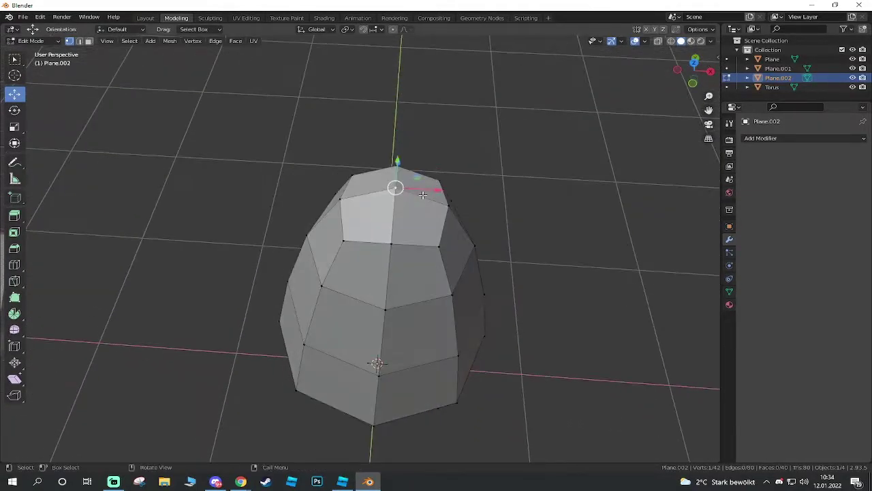
Extrude the four top faces downward and scale them in to 0.755, forming a crater.
click(411, 214)
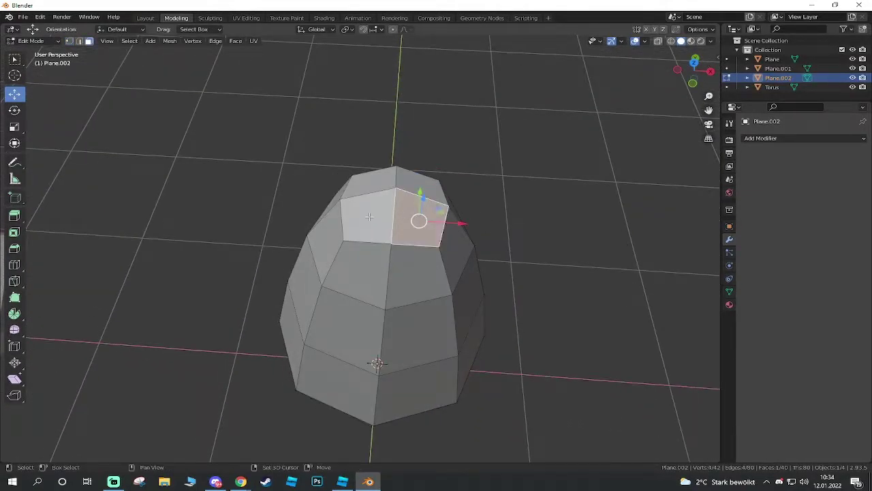
shift+click(368, 217)
shift+click(374, 176)
shift+click(435, 183)
middle_drag(440, 203, 459, 129)
key(e)
click(440, 161)
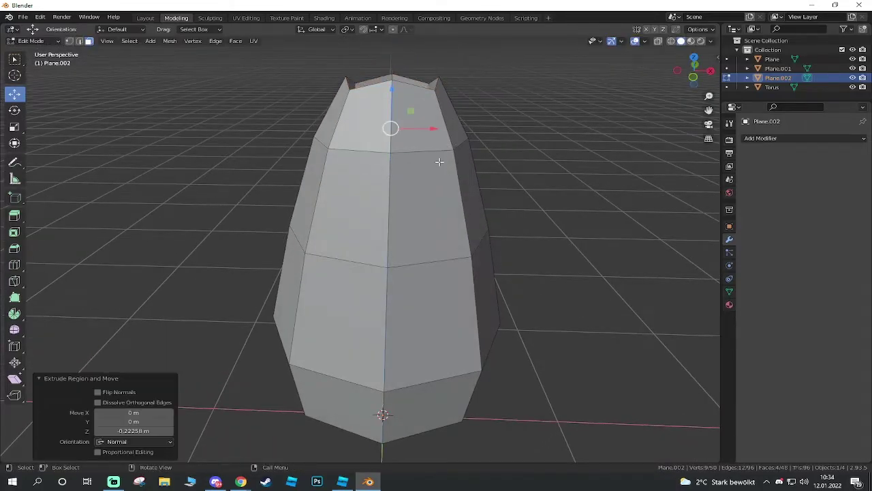
mouse_move(440, 162)
middle_down()
mouse_move(536, 224)
mouse_move(493, 168)
mouse_move(485, 164)
mouse_move(482, 176)
middle_up()
key(s)
click(496, 234)
scroll(489, 166, down, 3)
Shade the cone smooth and view it alongside the horn and gem.
key(Tab)
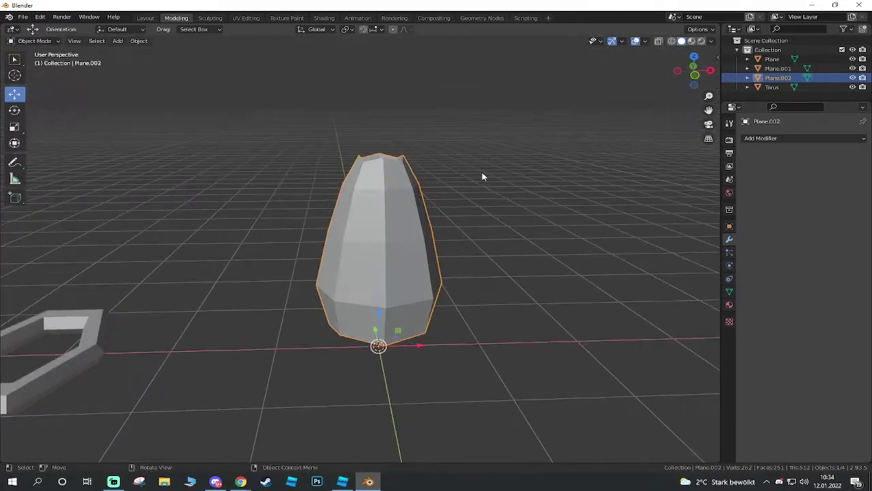
click(482, 176)
click(403, 199)
right_click(418, 209)
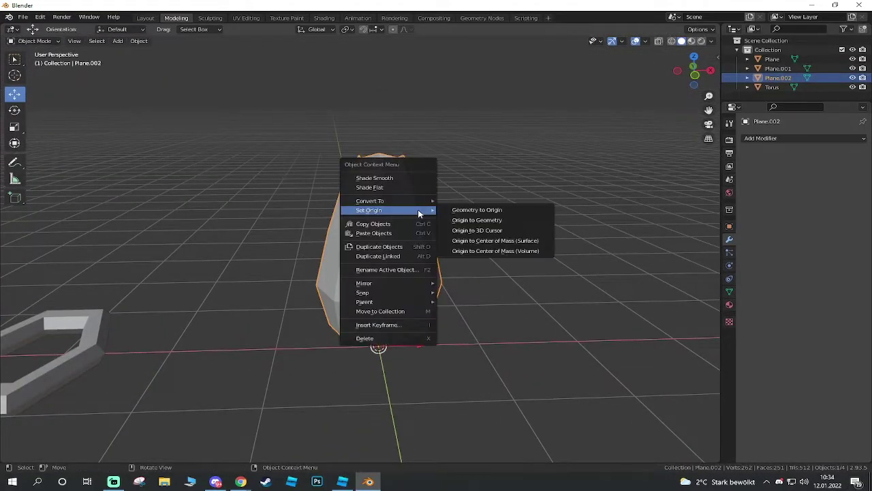
click(399, 179)
mouse_move(460, 193)
middle_down()
mouse_move(429, 210)
mouse_move(423, 241)
mouse_move(499, 174)
mouse_move(485, 170)
middle_up()
mouse_move(473, 208)
middle_down()
mouse_move(428, 214)
mouse_move(411, 203)
mouse_move(475, 223)
mouse_move(565, 215)
mouse_move(450, 217)
mouse_move(421, 225)
mouse_move(418, 282)
mouse_move(431, 269)
mouse_move(427, 253)
mouse_move(440, 271)
mouse_move(358, 271)
middle_up()
In Roblox Studio, fly the camera over to the Lavaland area's red pad.
click(342, 481)
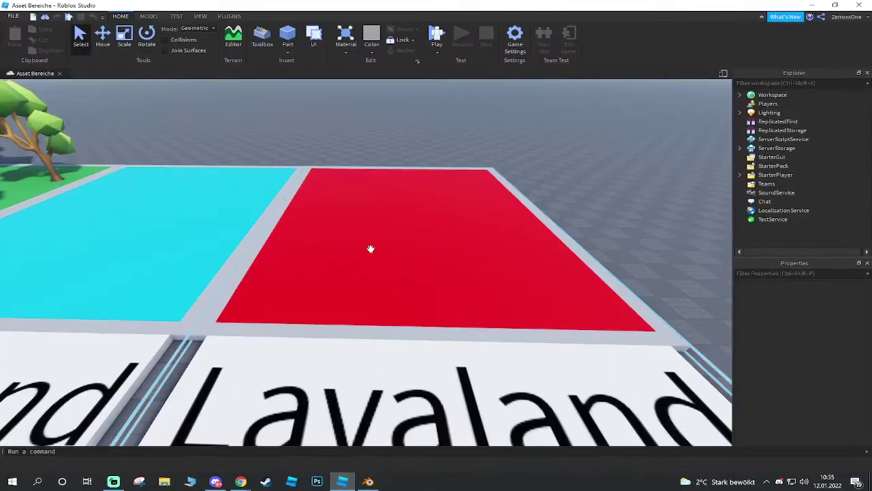
scroll(346, 212, up, 3)
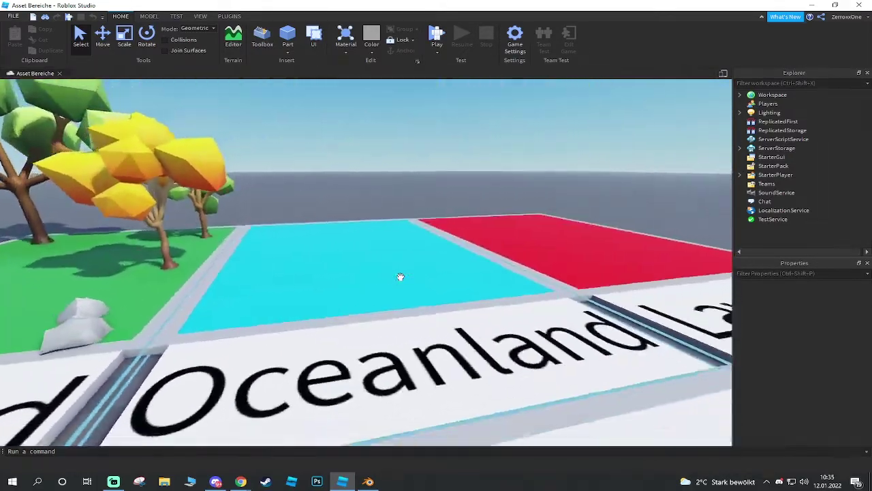
mouse_move(400, 275)
right_down()
mouse_move(430, 218)
mouse_move(384, 234)
mouse_move(430, 243)
right_up()
scroll(383, 234, up, 3)
scroll(384, 234, down, 2)
Back in Blender, add a cylinder at the origin with 8 vertices.
key(alt+Tab)
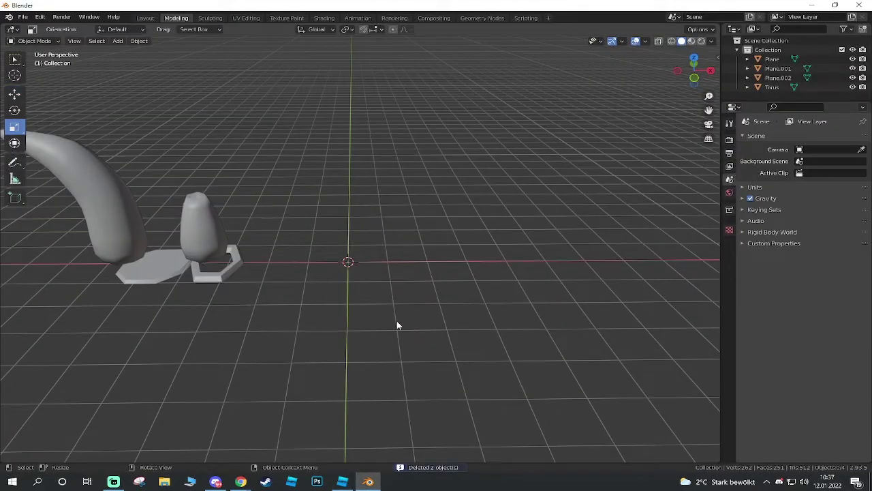
mouse_move(346, 316)
middle_down()
mouse_move(331, 311)
mouse_move(351, 259)
mouse_move(345, 289)
mouse_move(399, 259)
middle_up()
scroll(337, 305, up, 3)
key(shift+a)
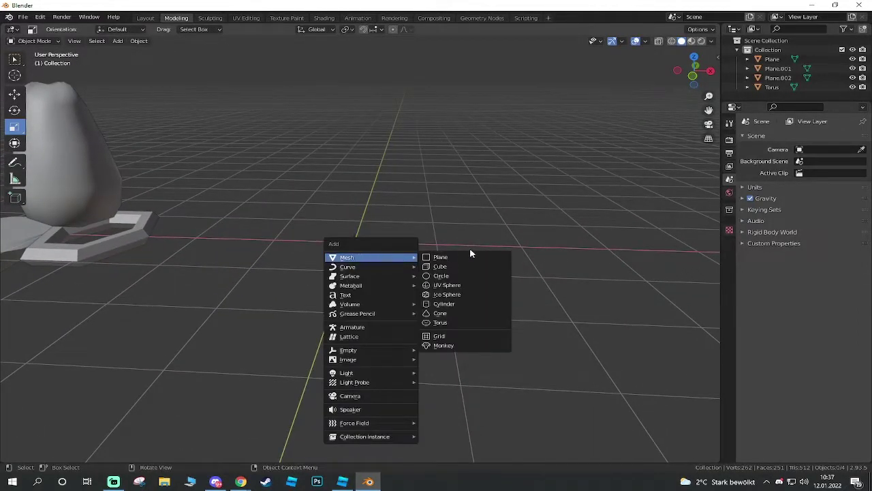
click(455, 307)
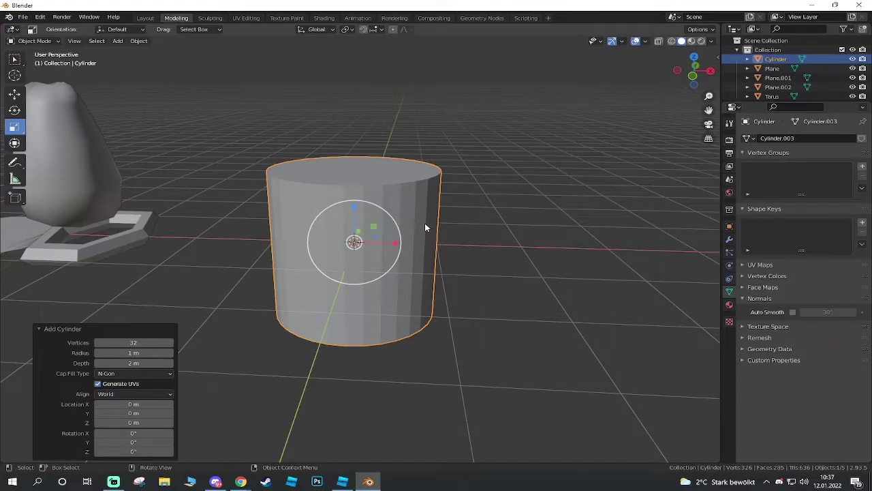
middle_drag(425, 228, 431, 252)
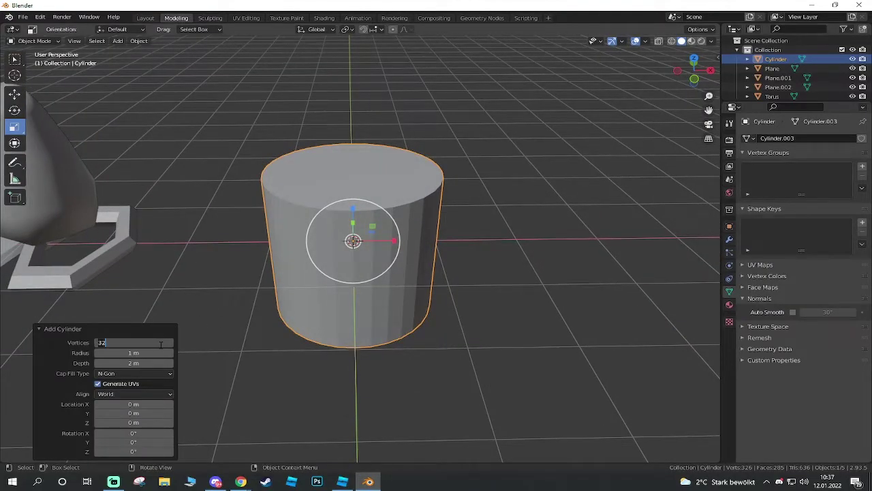
text(8)
key(Return)
Stretch the cylinder along Z to a scale of 2.312.
middle_drag(355, 225, 364, 205)
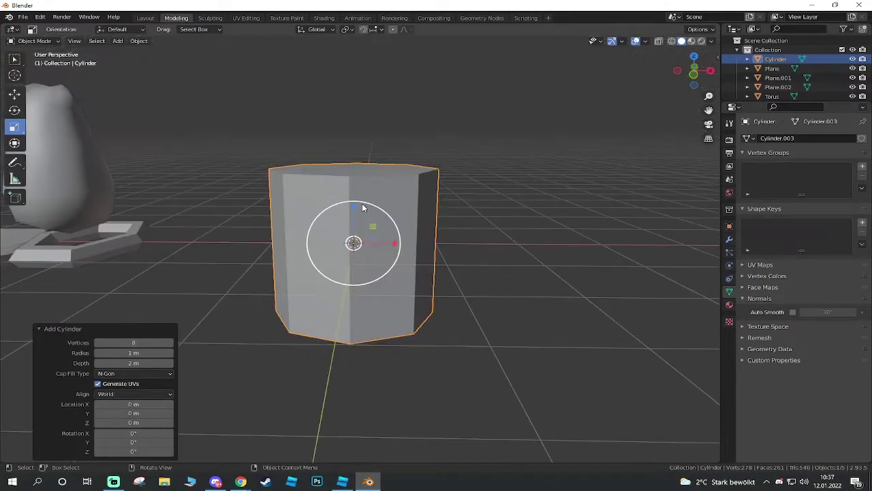
key(s)
key(z)
click(359, 142)
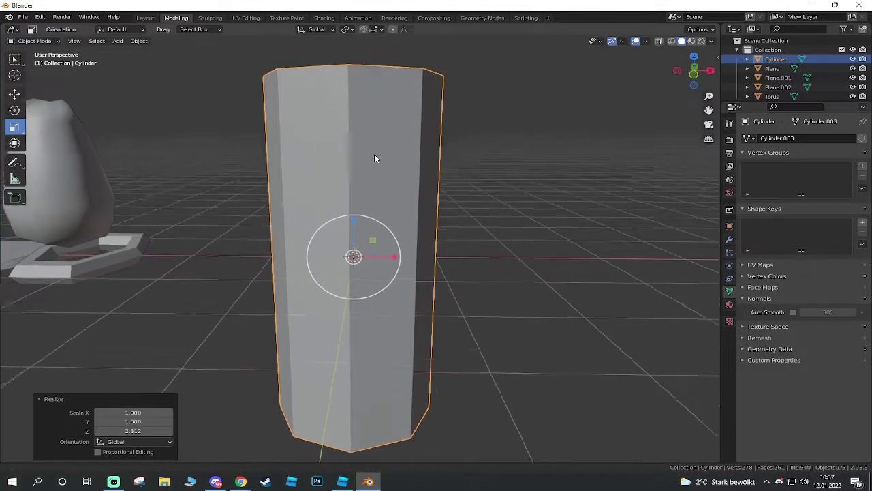
mouse_move(374, 154)
middle_down()
mouse_move(382, 285)
mouse_move(357, 256)
middle_up()
Taper the column by scaling its top face down to 0.837.
key(Tab)
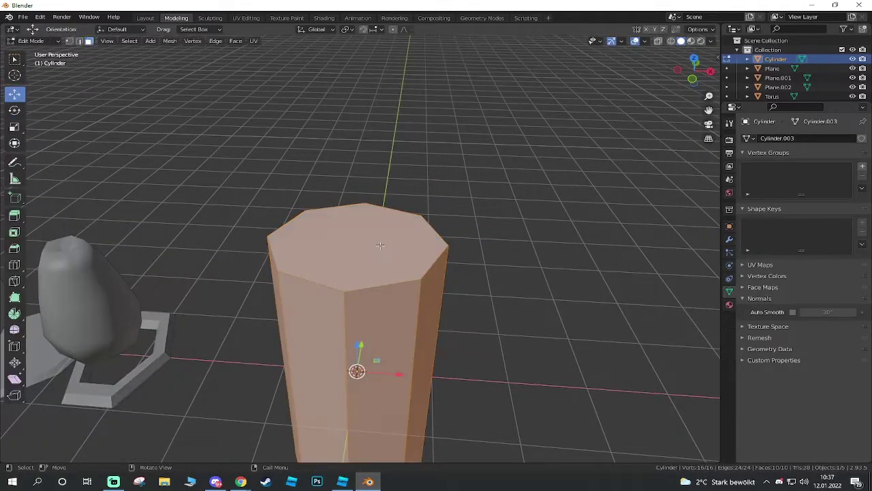
click(388, 245)
key(s)
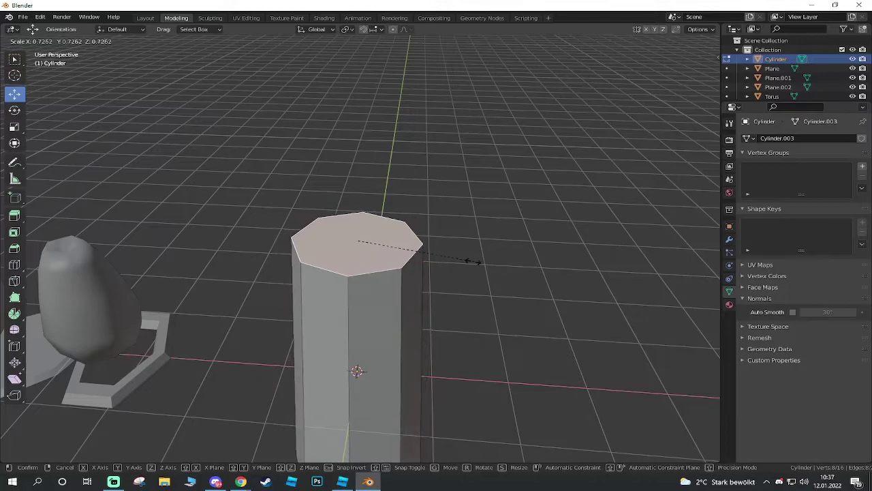
click(464, 261)
mouse_move(424, 343)
middle_down()
mouse_move(438, 309)
mouse_move(401, 267)
mouse_move(414, 278)
mouse_move(450, 224)
mouse_move(425, 242)
middle_up()
scroll(430, 312, down, 3)
key(s)
click(433, 226)
Inset the column's top face to form a ring around its edge.
scroll(422, 225, up, 3)
scroll(422, 177, up, 2)
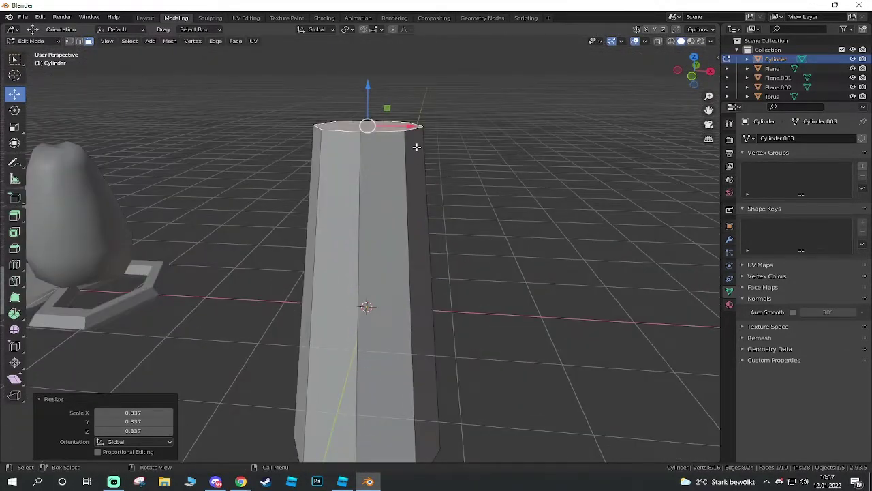
middle_drag(417, 146, 383, 171)
mouse_move(407, 242)
middle_down()
mouse_move(449, 237)
mouse_move(444, 243)
middle_up()
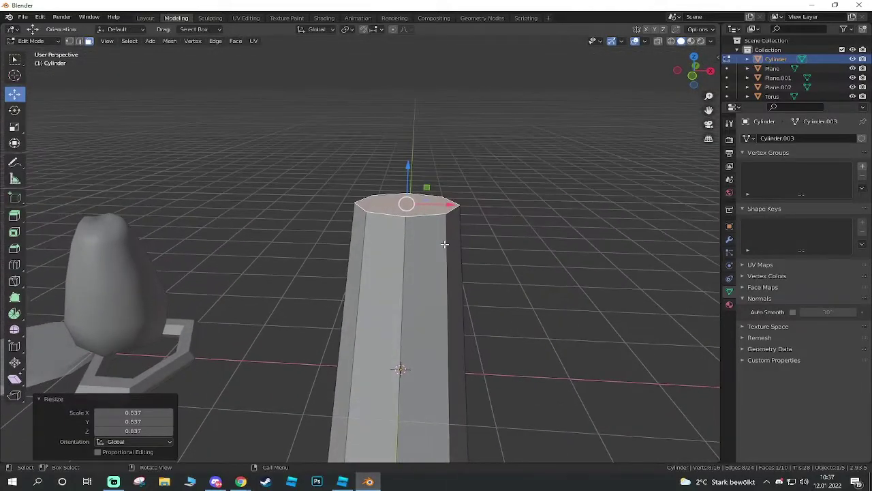
mouse_move(452, 278)
middle_down()
mouse_move(468, 302)
mouse_move(436, 226)
middle_up()
mouse_move(448, 197)
middle_down()
mouse_move(444, 243)
mouse_move(409, 214)
middle_up()
scroll(409, 214, up, 3)
scroll(396, 189, down, 1)
scroll(409, 207, down, 3)
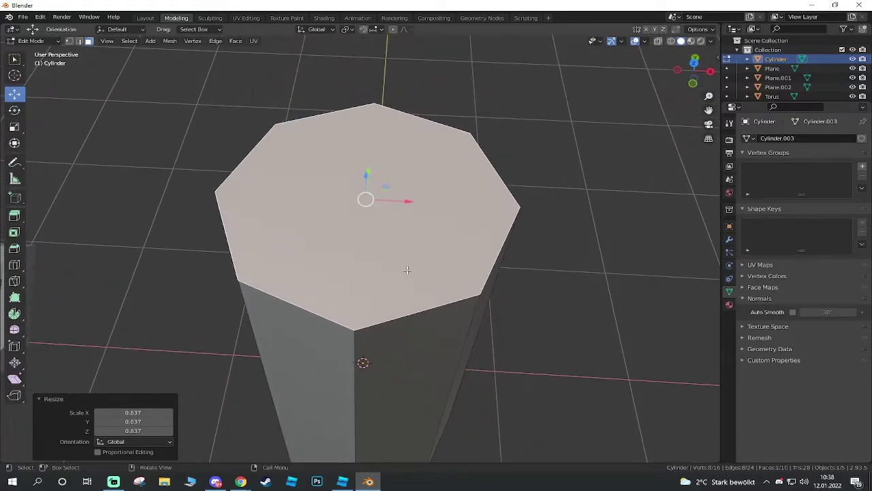
scroll(413, 269, down, 2)
key(i)
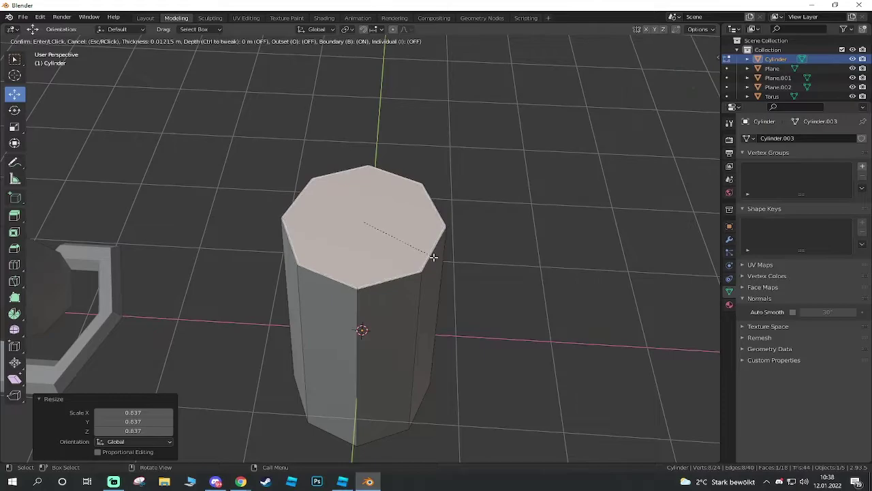
click(399, 266)
middle_drag(398, 267, 389, 244)
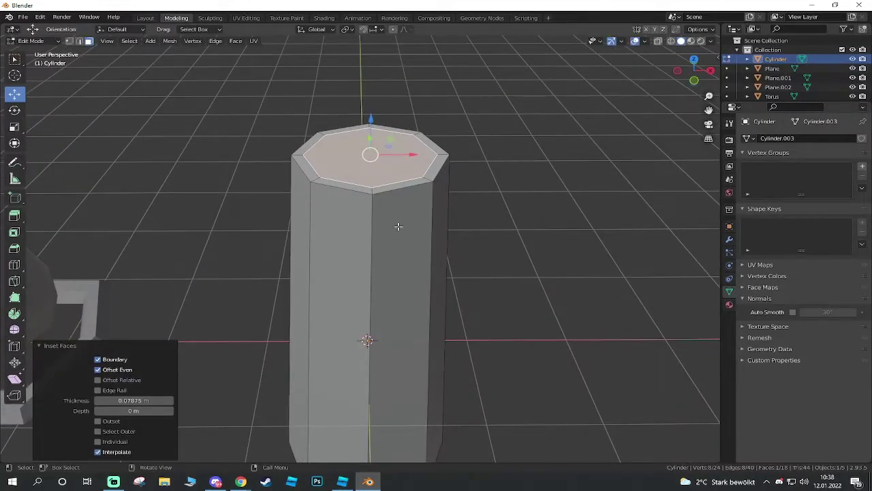
Extrude the inset face down into a shallow recess, shrink it slightly, and return to Object Mode.
key(e)
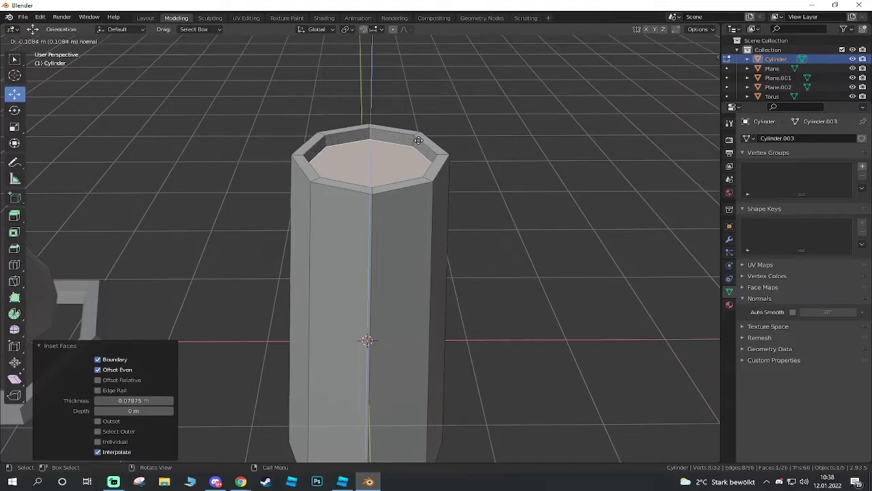
click(417, 143)
mouse_move(457, 156)
middle_down()
mouse_move(446, 175)
mouse_move(552, 168)
mouse_move(501, 197)
middle_up()
key(s)
click(510, 187)
middle_drag(450, 177, 506, 180)
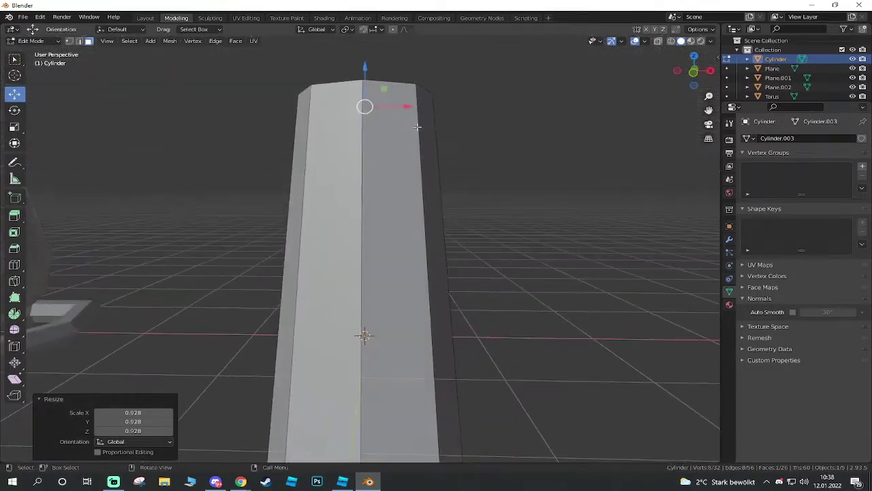
key(Tab)
click(505, 180)
click(399, 183)
scroll(414, 143, down, 5)
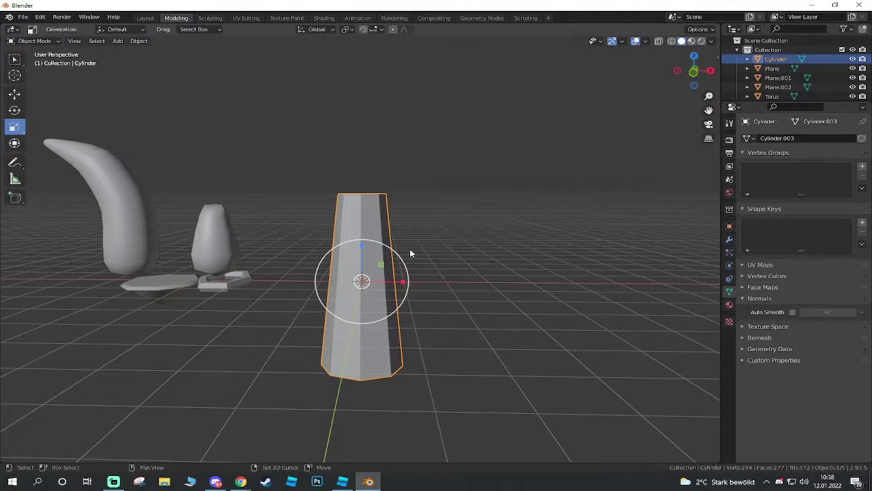
Duplicate the column, scale the copy to 0.188, and tilt it 65 degrees.
key(shift+d)
right_click(443, 123)
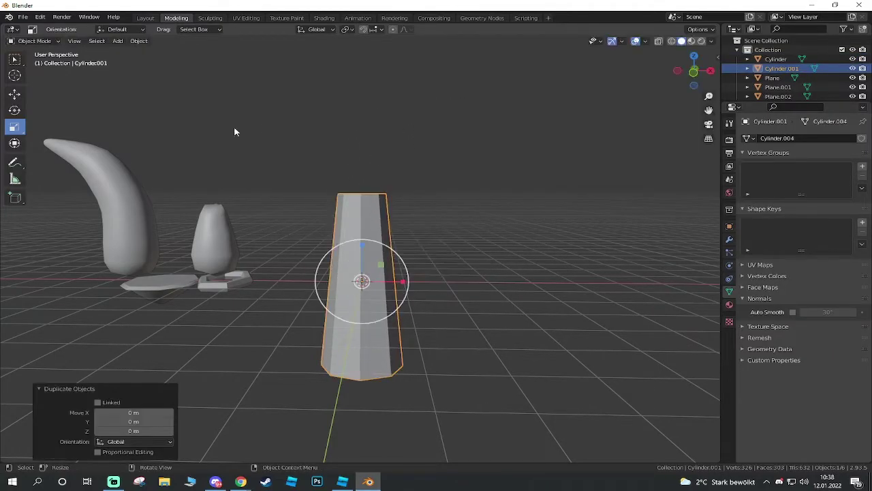
mouse_move(399, 266)
mouse_down()
mouse_move(364, 275)
mouse_move(370, 292)
mouse_move(362, 288)
mouse_up()
click(14, 93)
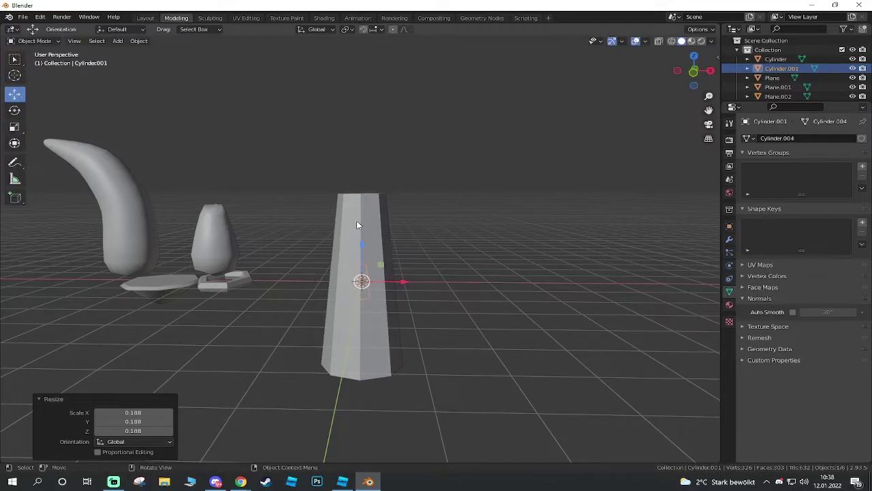
click(14, 110)
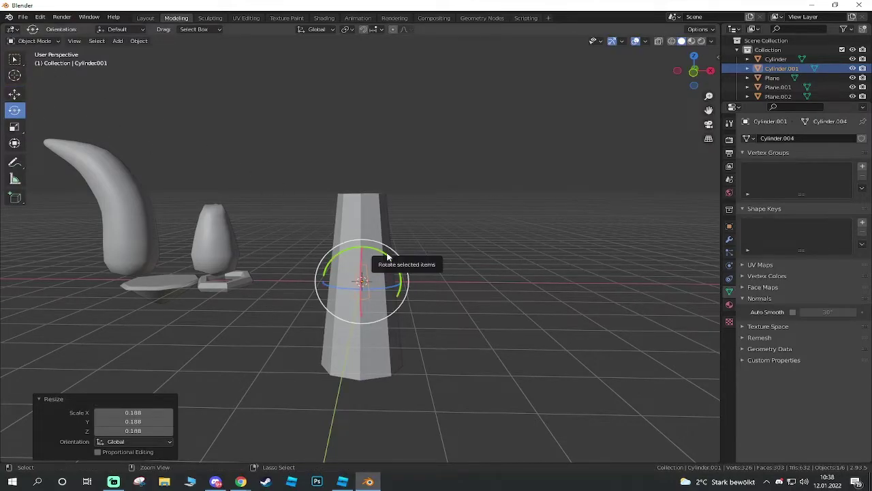
drag(398, 259, 396, 285)
Position the small tilted copy against the trunk as a branch and duplicate it.
click(15, 94)
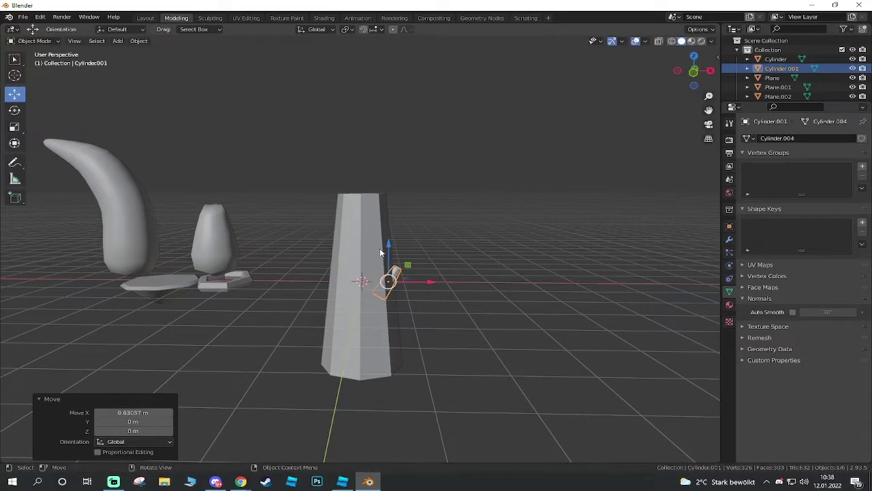
mouse_move(380, 248)
mouse_down()
mouse_move(393, 200)
mouse_move(404, 205)
mouse_up()
scroll(506, 243, up, 3)
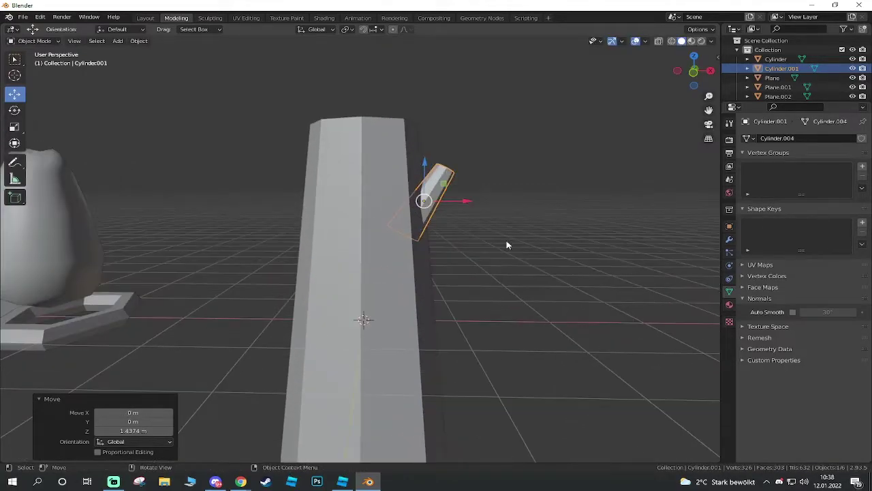
mouse_move(507, 243)
middle_down()
mouse_move(479, 241)
mouse_move(444, 258)
mouse_move(414, 230)
mouse_move(488, 223)
middle_up()
drag(450, 156, 487, 237)
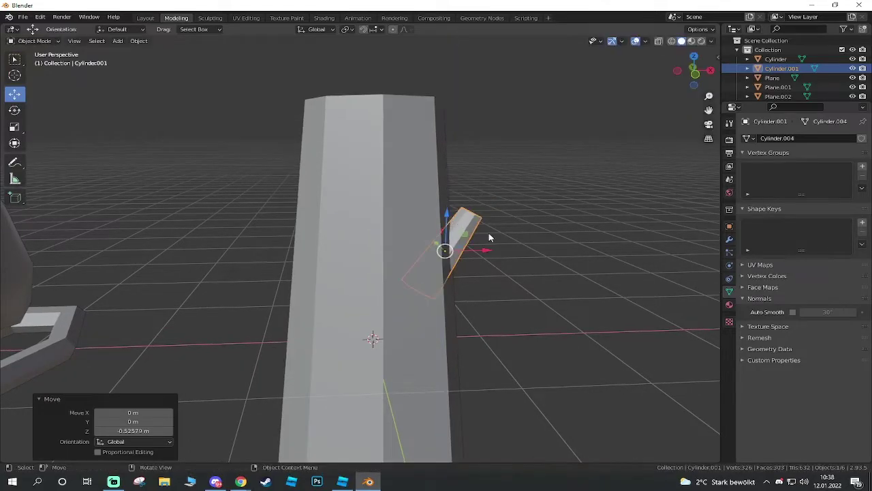
shift+middle_drag(487, 238, 411, 200)
scroll(329, 232, down, 5)
key(shift+d)
Place the second branch lower down on the other side of the trunk.
key(z)
click(329, 232)
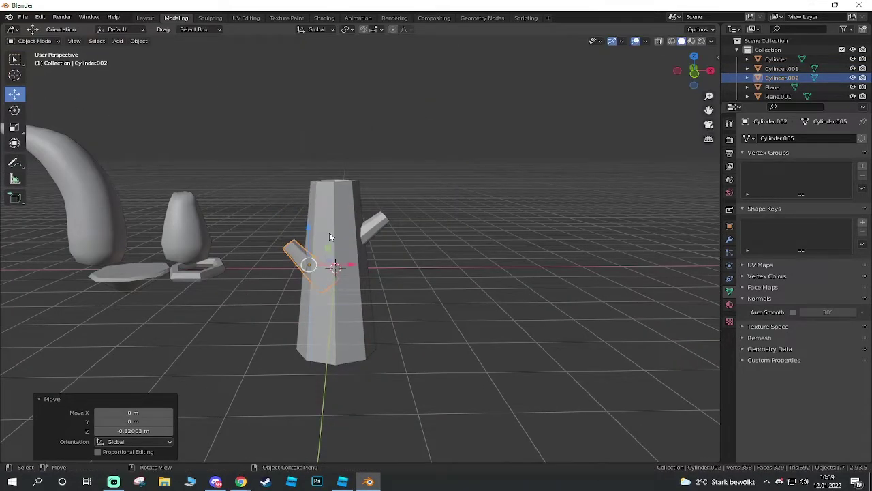
mouse_move(330, 233)
middle_down()
mouse_move(387, 253)
mouse_move(310, 258)
mouse_move(350, 254)
middle_up()
key(Tab)
scroll(311, 253, up, 4)
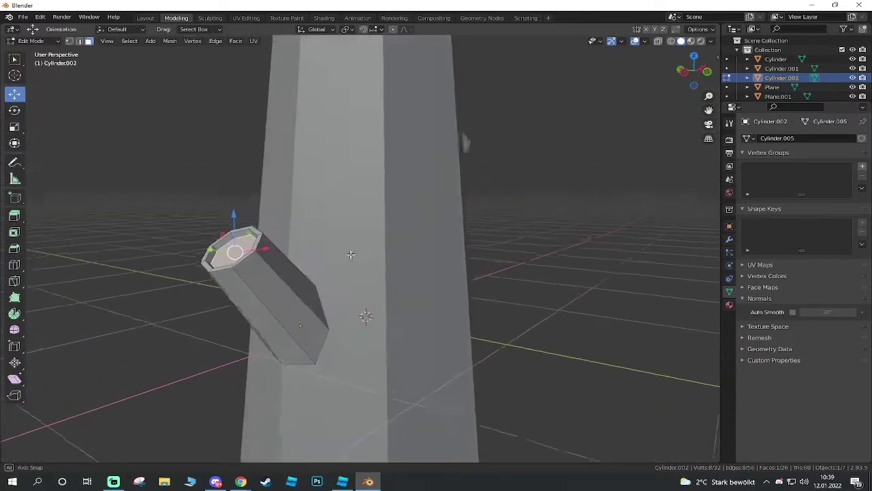
scroll(350, 254, down, 3)
middle_drag(320, 225, 308, 256)
key(Tab)
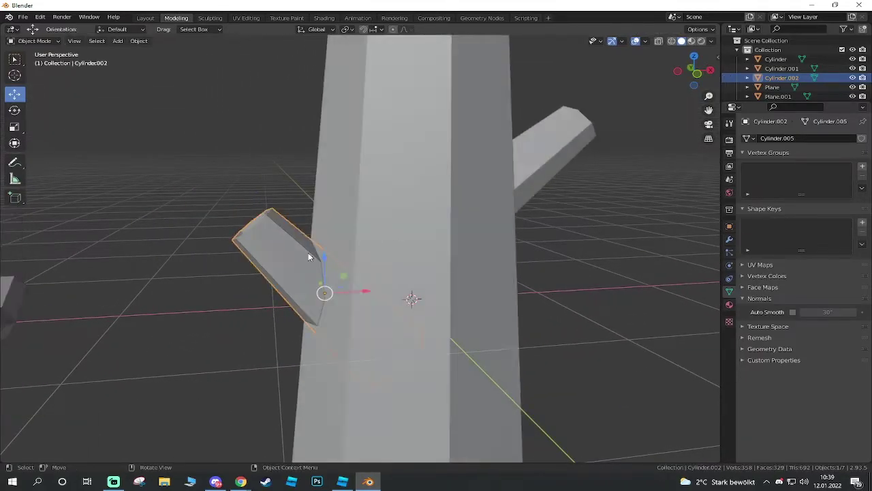
Set Transform Orientation to Local and stretch the branch along its own length.
click(14, 127)
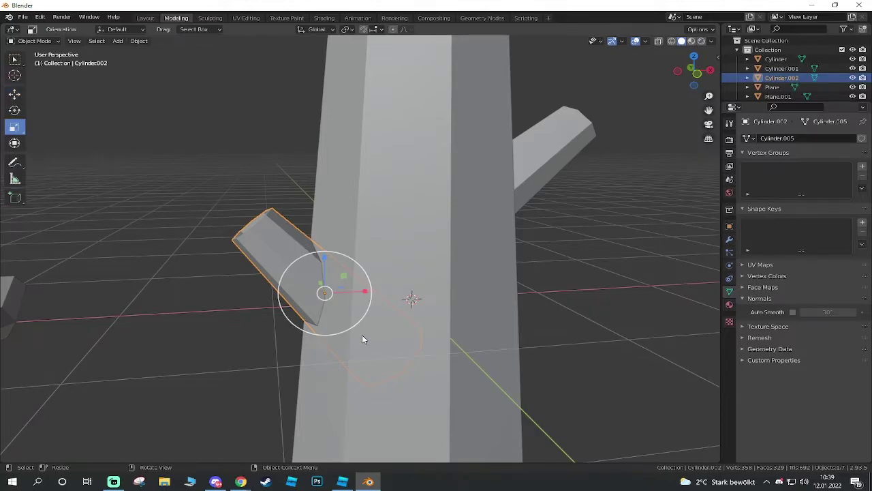
scroll(278, 223, down, 1)
scroll(300, 238, down, 5)
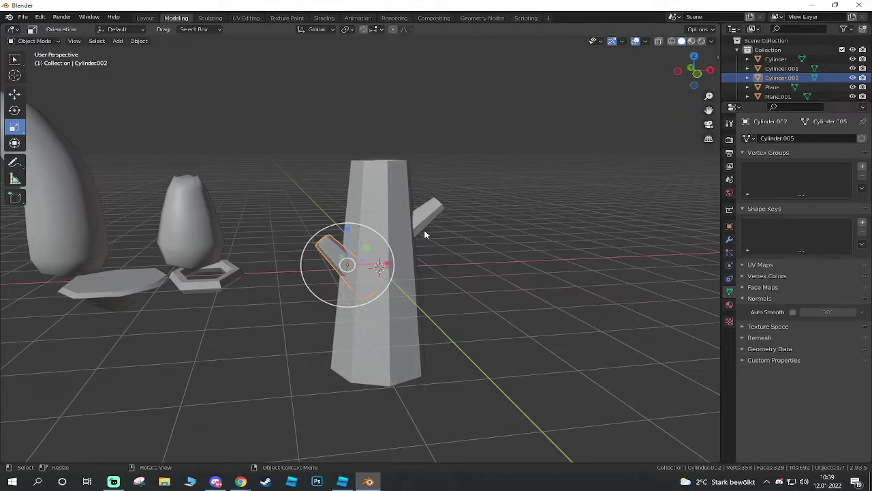
click(144, 30)
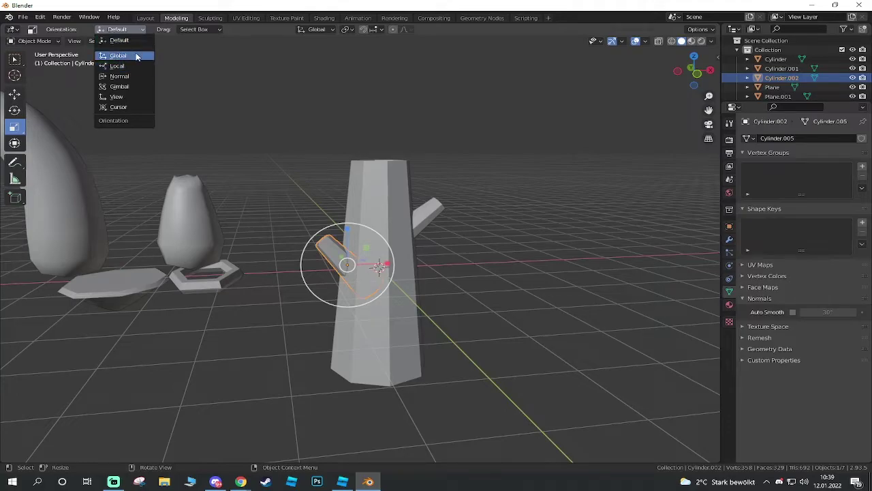
click(136, 57)
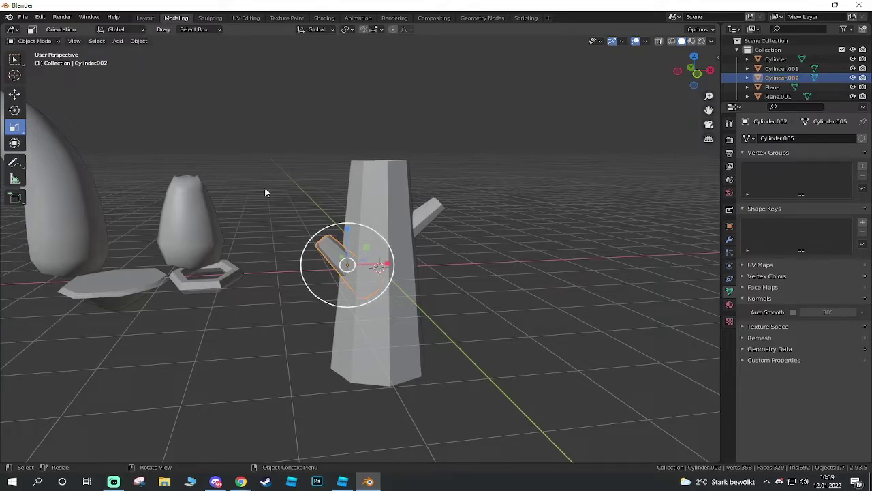
click(126, 32)
click(123, 66)
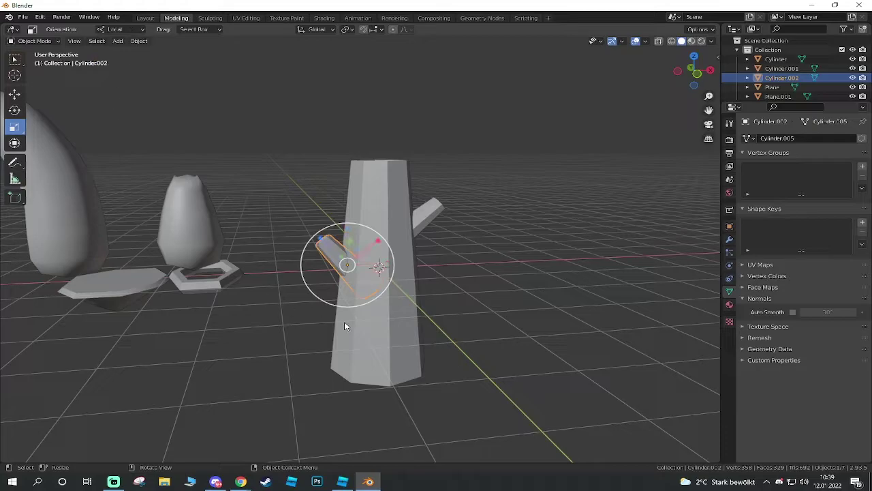
mouse_move(315, 243)
mouse_down()
mouse_move(293, 207)
mouse_move(298, 213)
mouse_up()
mouse_move(298, 213)
middle_down()
mouse_move(444, 303)
mouse_move(492, 308)
mouse_move(382, 268)
mouse_move(452, 267)
mouse_move(432, 299)
middle_up()
key(Tab)
scroll(432, 299, up, 5)
scroll(407, 247, down, 8)
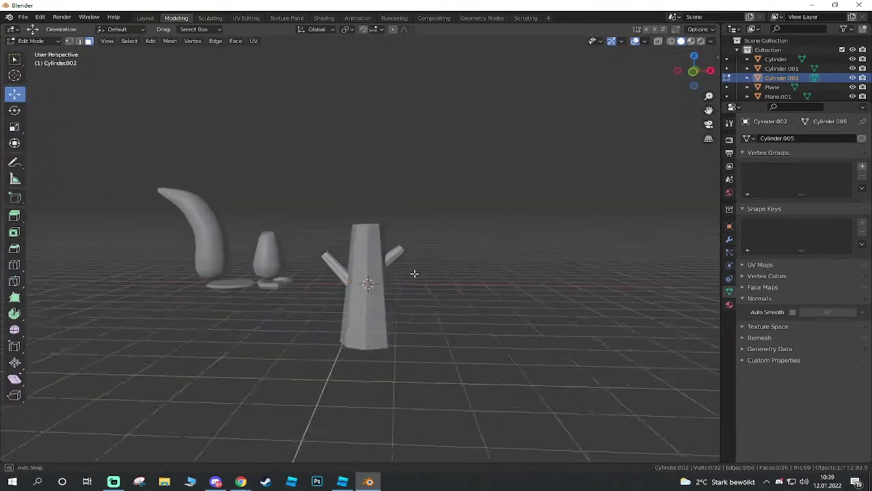
Box-select the trunk and both branches and move the tree left beside the horn.
key(Tab)
click(414, 311)
drag(453, 187, 311, 397)
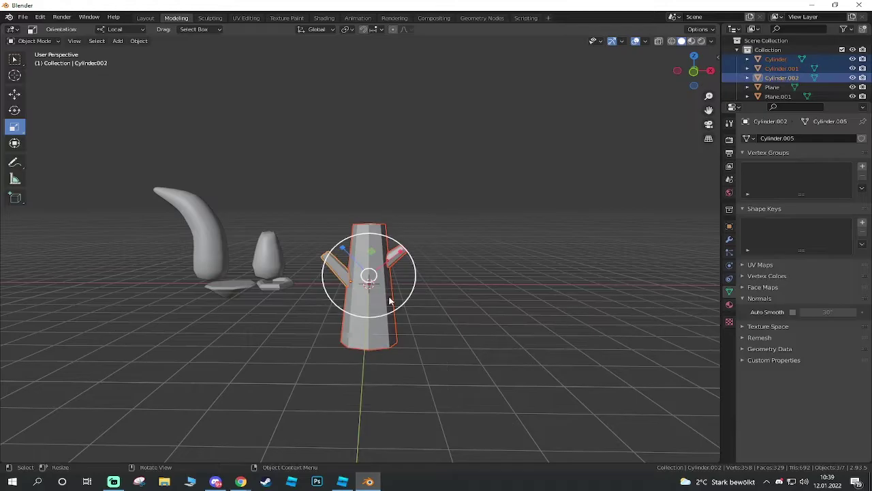
click(14, 94)
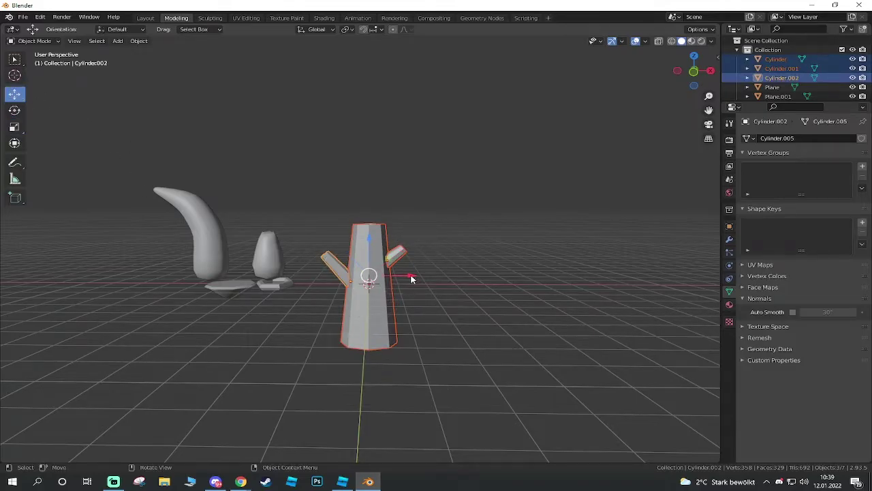
key(ctrl+z)
mouse_move(376, 227)
middle_down()
mouse_move(454, 233)
mouse_move(367, 250)
mouse_move(364, 264)
mouse_move(373, 238)
mouse_move(376, 263)
mouse_move(400, 201)
mouse_move(349, 275)
mouse_move(414, 228)
middle_up()
scroll(375, 264, up, 5)
Give the egg-shaped rock a new material whose Base Color uses an Image Texture.
scroll(349, 276, down, 5)
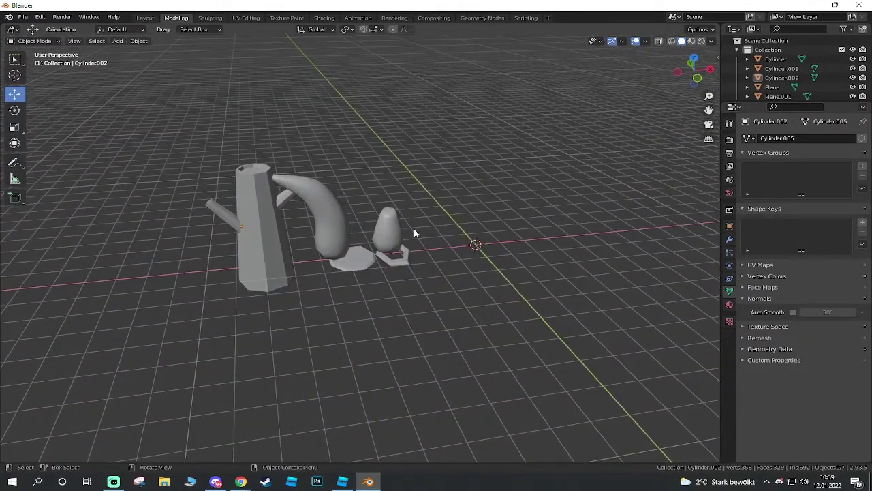
click(397, 232)
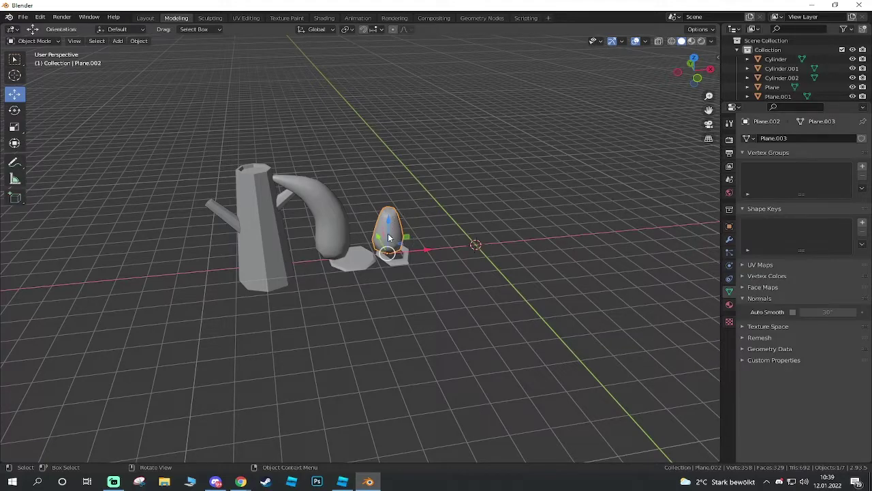
click(730, 305)
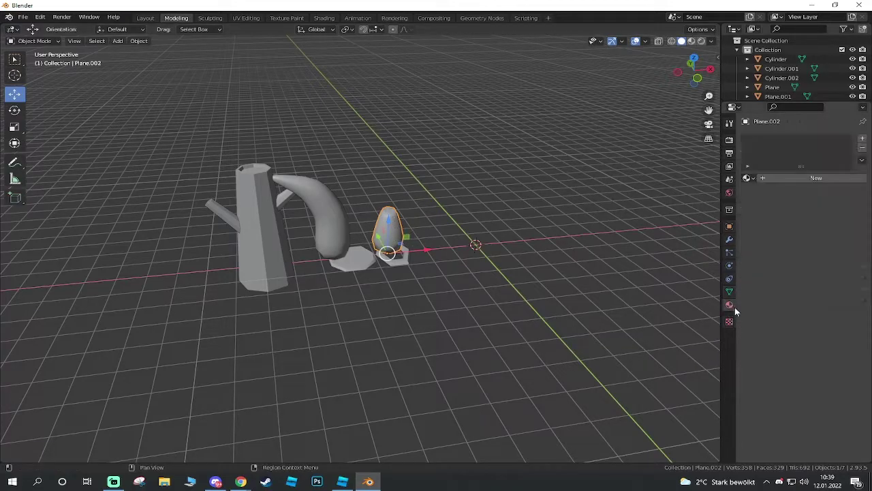
click(749, 179)
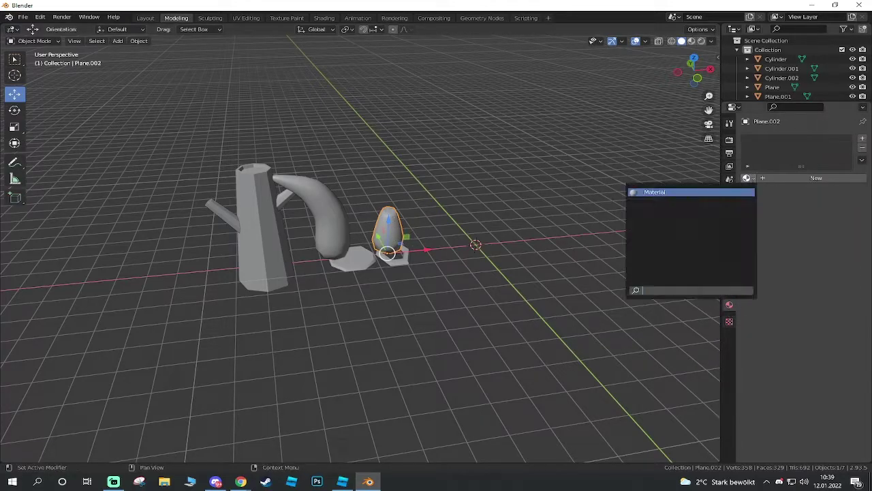
click(803, 179)
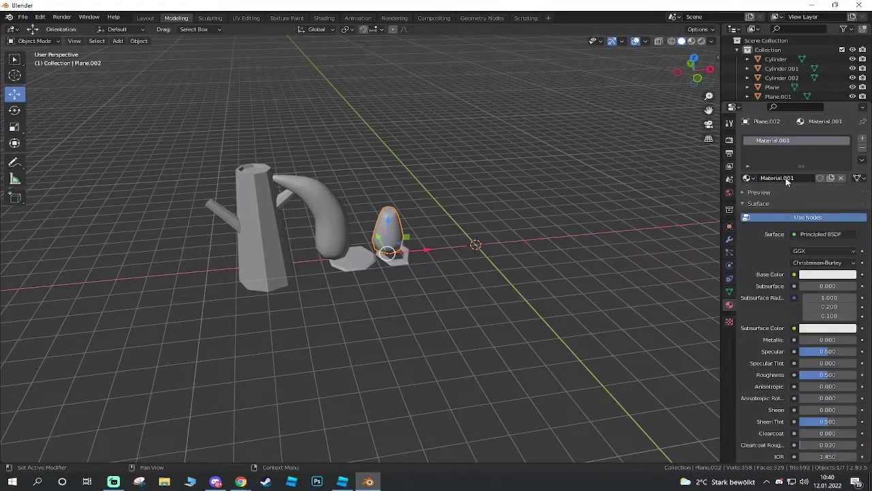
click(794, 276)
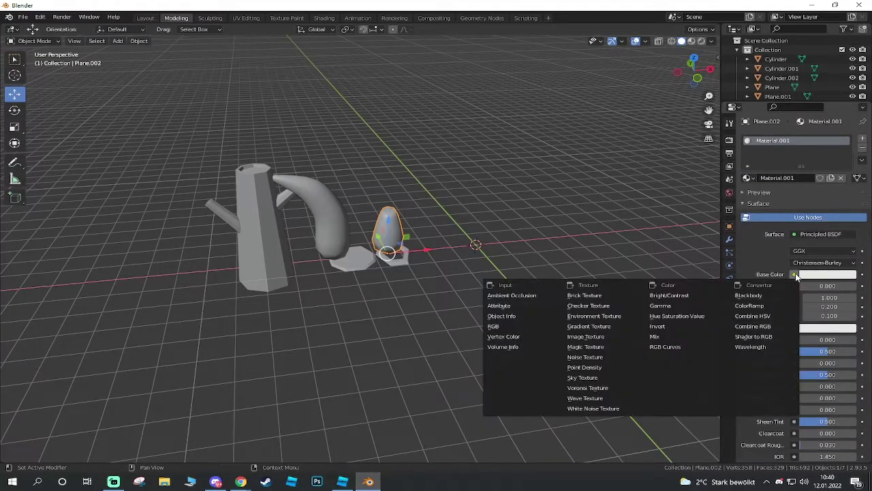
click(589, 337)
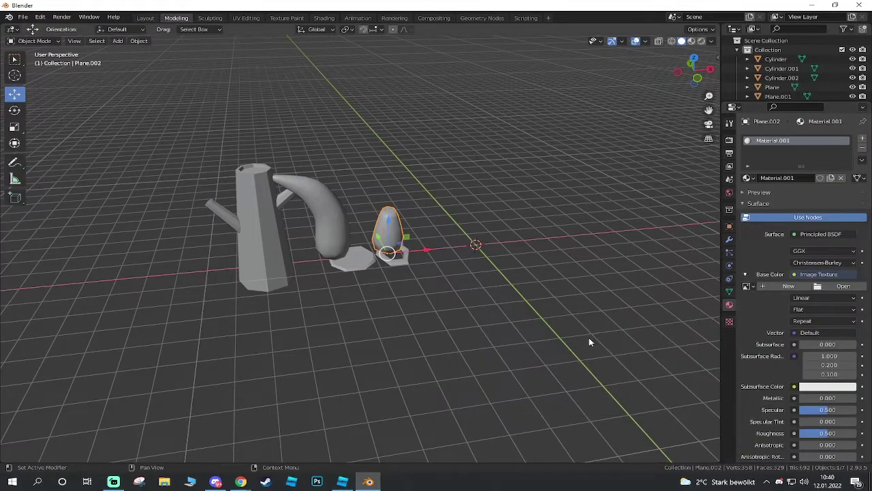
Load colorpallete.png from the Desktop as the Base Color image.
click(840, 287)
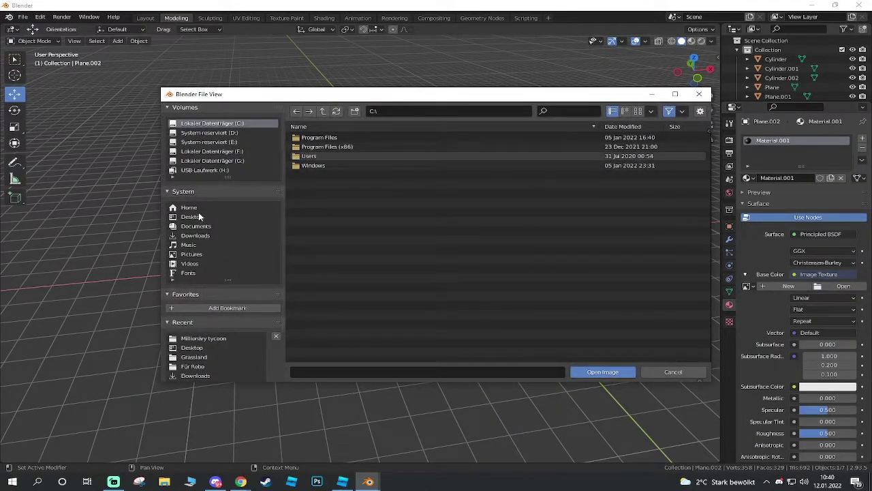
click(194, 217)
scroll(423, 259, down, 3)
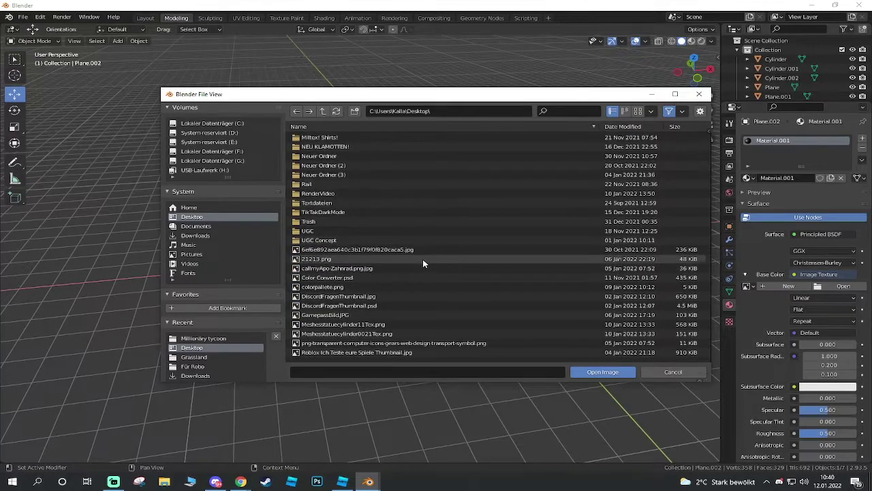
click(375, 287)
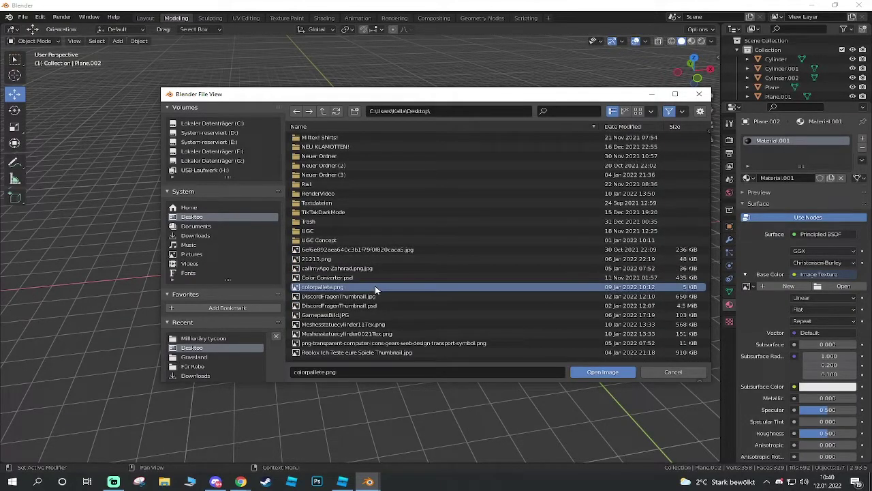
click(614, 373)
Assign Material.001 to the torus, Plane.001 and the horn.
click(398, 264)
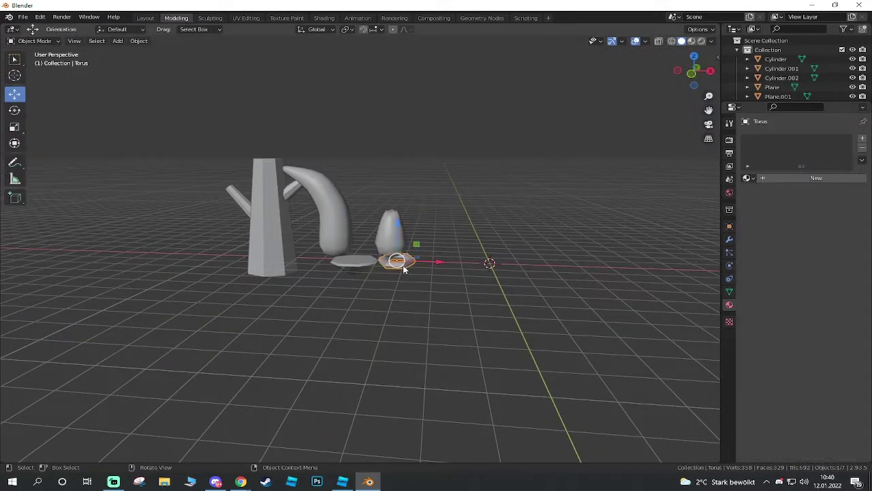
click(746, 178)
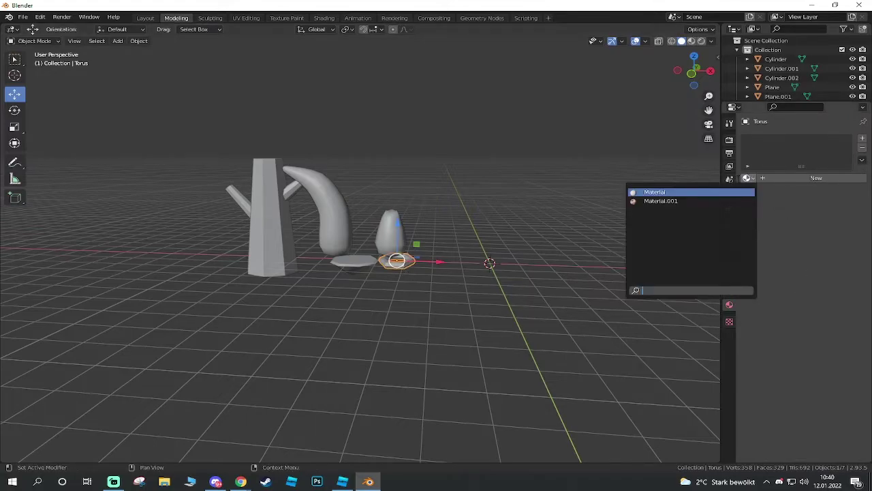
click(670, 200)
click(350, 267)
click(746, 178)
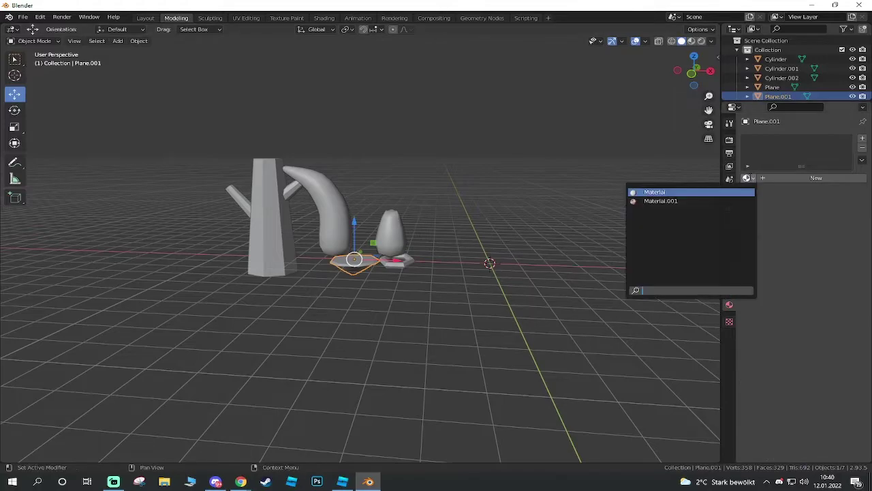
click(670, 201)
click(330, 225)
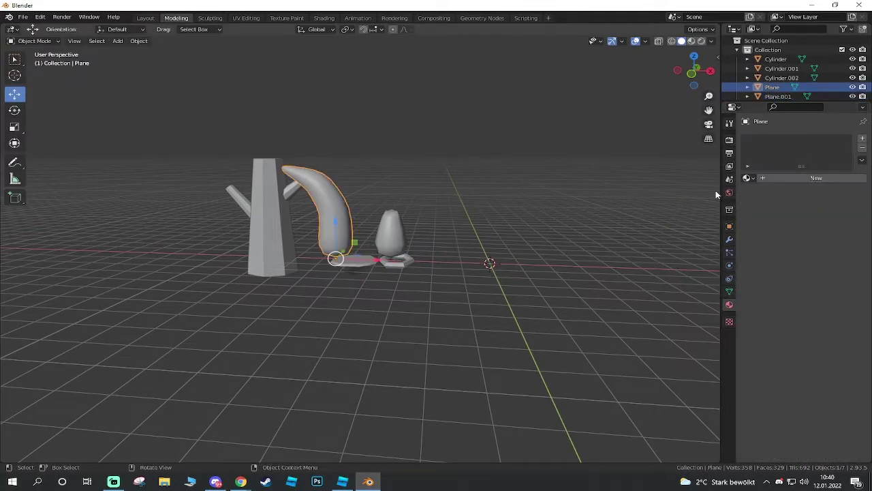
click(746, 177)
click(670, 200)
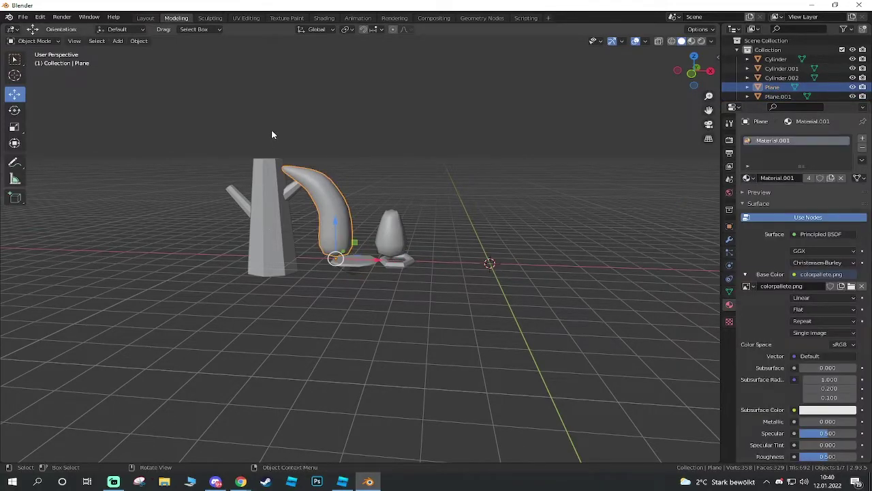
Assign Material.001 to the branch Cylinder.001 and the trunk.
shift+drag(213, 149, 298, 287)
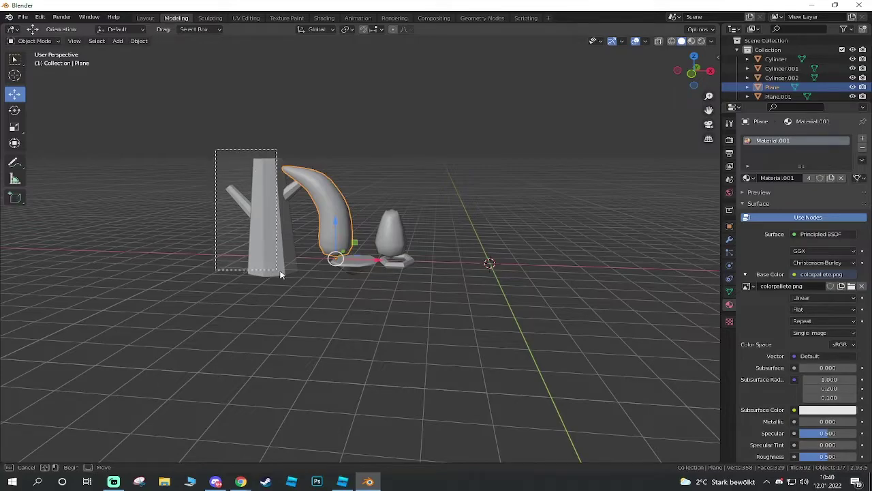
click(290, 192)
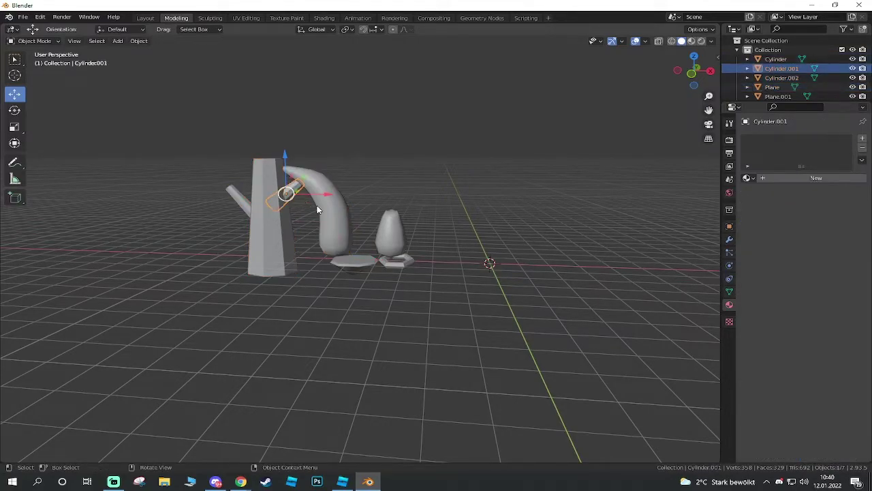
click(747, 179)
click(665, 198)
click(259, 182)
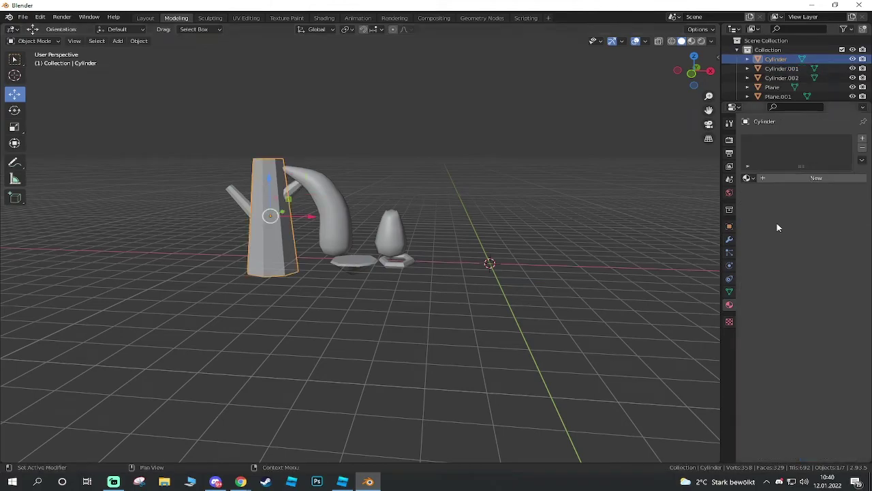
click(747, 179)
click(665, 199)
Switch the viewport to Material Preview and inspect the palette-coloured objects.
middle_drag(456, 244, 507, 288)
key(z)
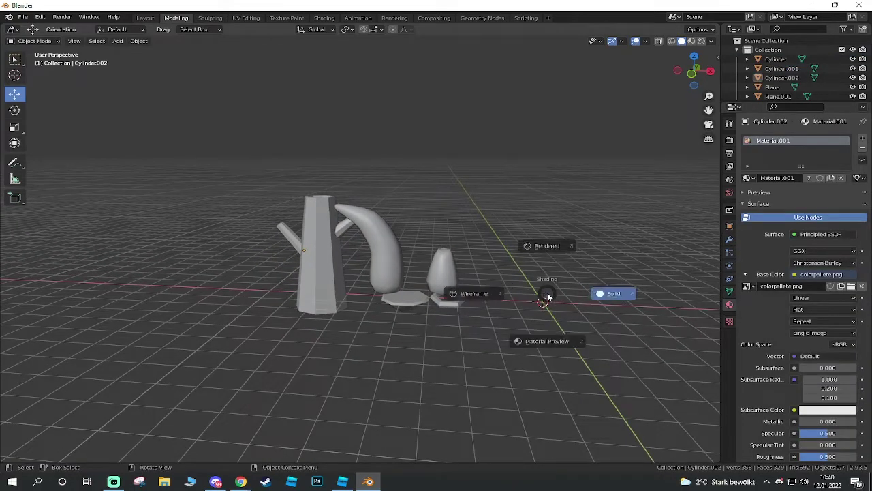
click(455, 336)
mouse_move(423, 330)
middle_down()
mouse_move(518, 315)
mouse_move(427, 321)
middle_up()
click(451, 275)
click(391, 266)
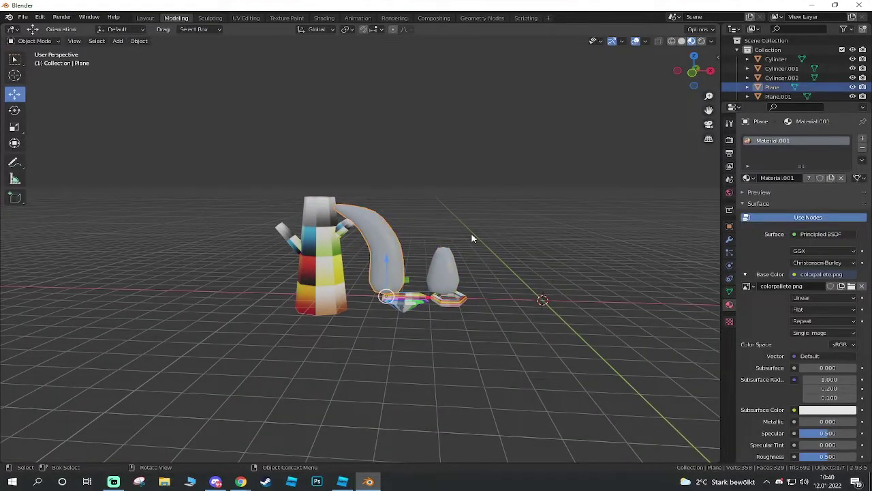
click(500, 243)
mouse_move(500, 243)
middle_down()
mouse_move(502, 299)
mouse_move(483, 317)
middle_up()
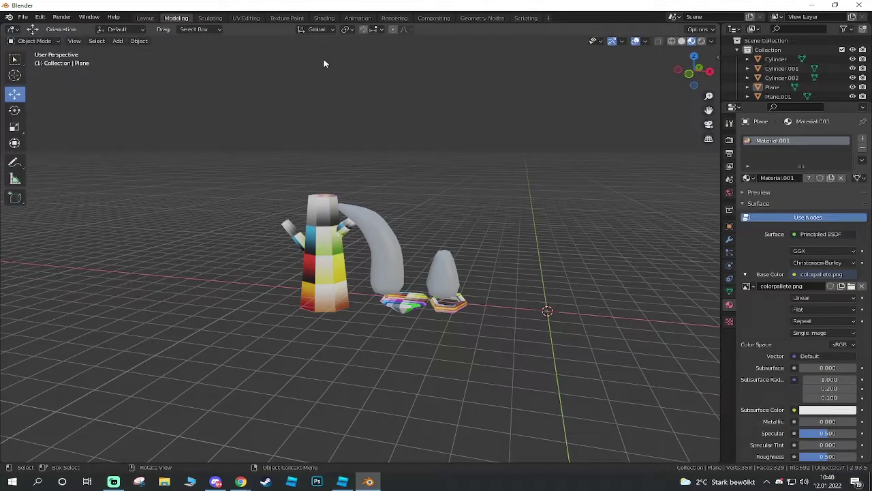
Switch to the UV Editing workspace showing the colorpallete.png image.
click(244, 18)
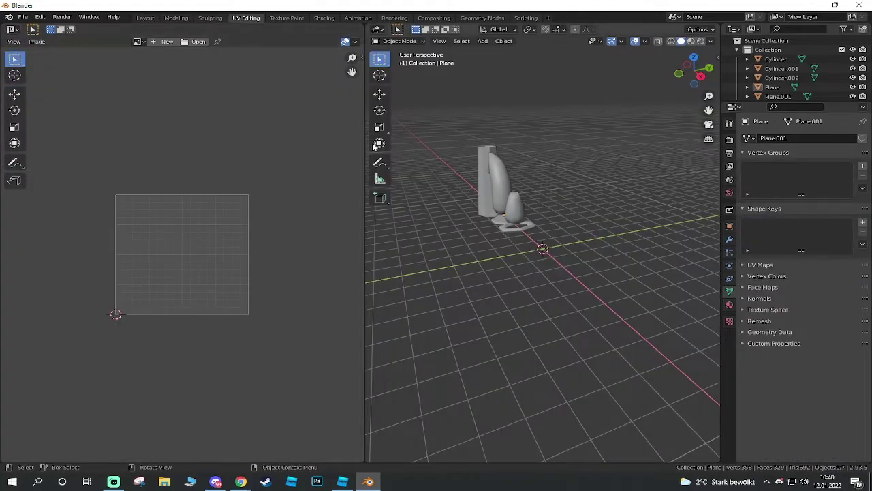
click(138, 42)
click(170, 56)
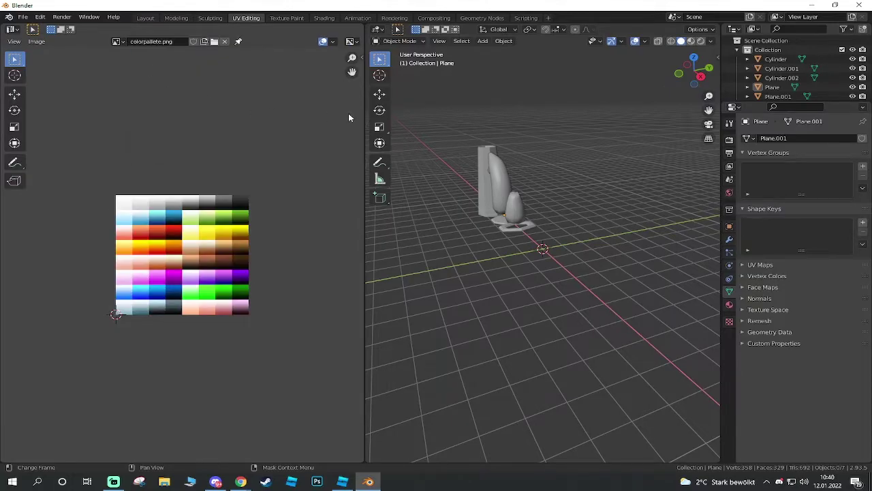
Use Material Preview shading, select the egg and horn, and enter Edit Mode.
key(z)
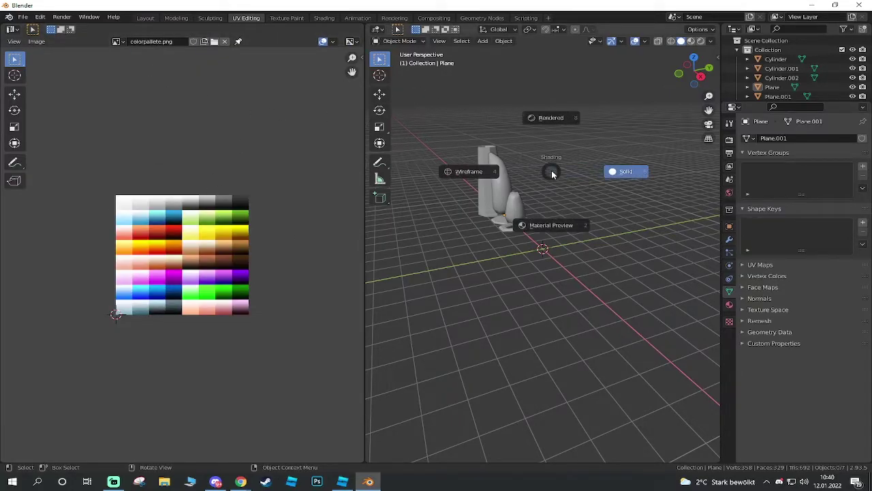
click(553, 230)
middle_drag(553, 230, 587, 289)
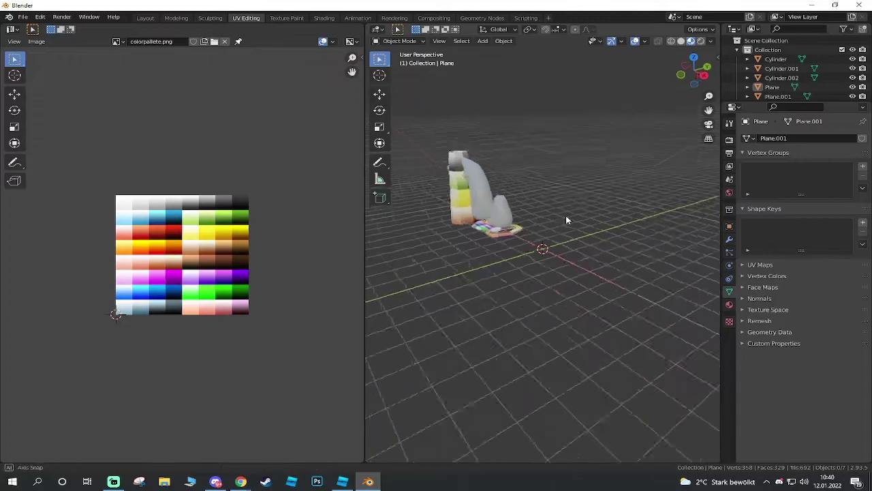
scroll(607, 272, up, 3)
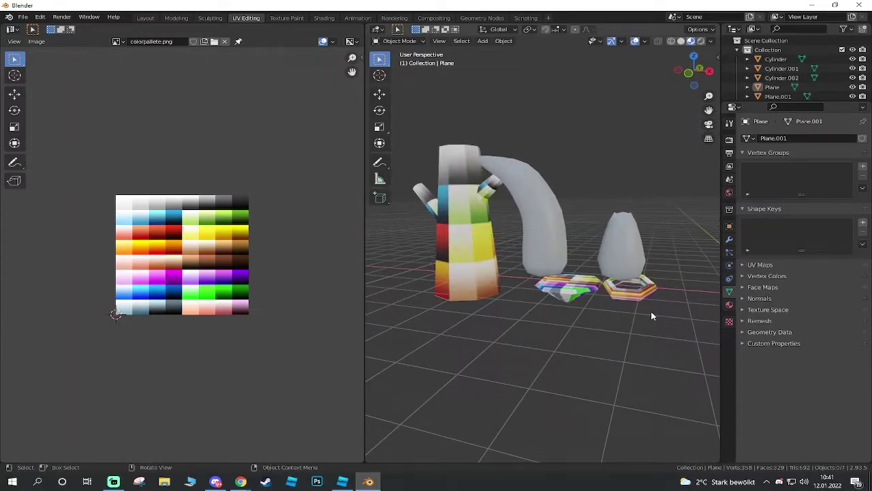
middle_drag(652, 316, 559, 298)
click(479, 251)
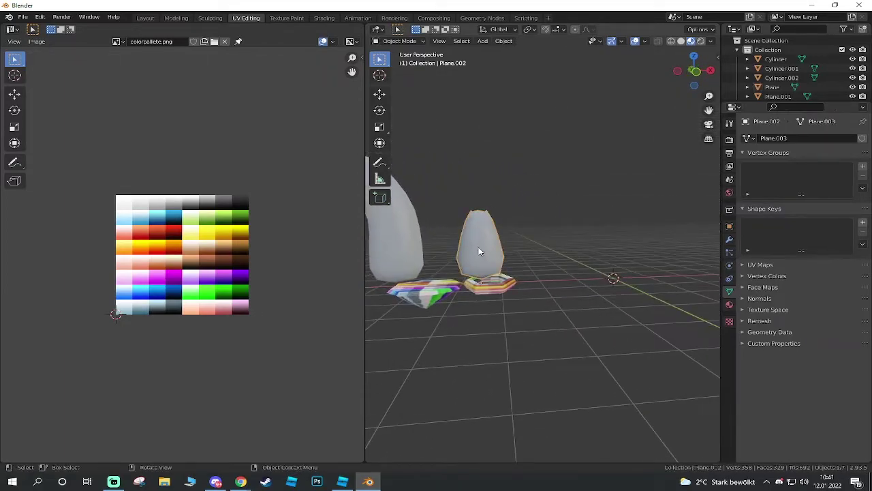
mouse_move(479, 252)
middle_down()
mouse_move(592, 282)
mouse_move(552, 249)
middle_up()
shift+click(495, 259)
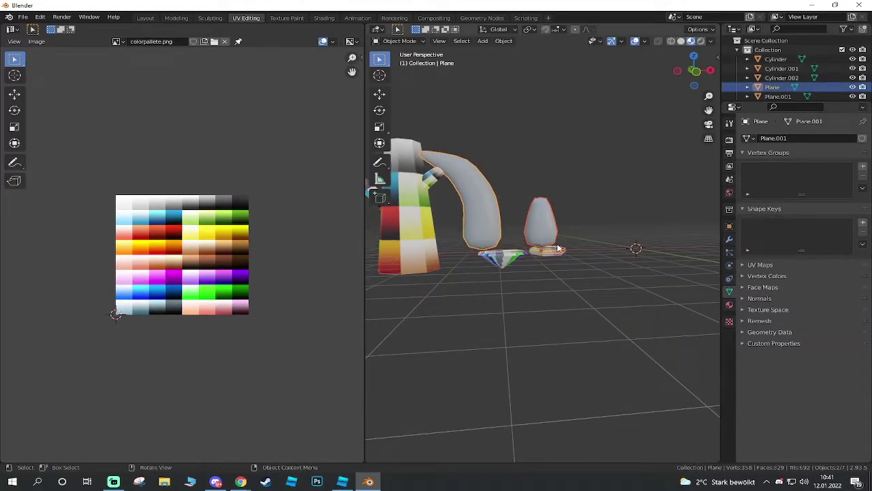
key(Tab)
Project both meshes' UVs from the back view and preview the colours in object mode.
key(a)
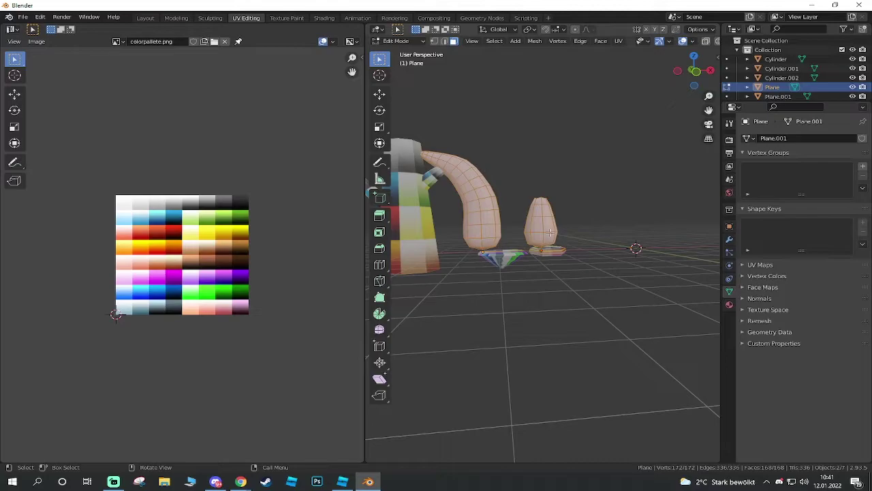
click(696, 70)
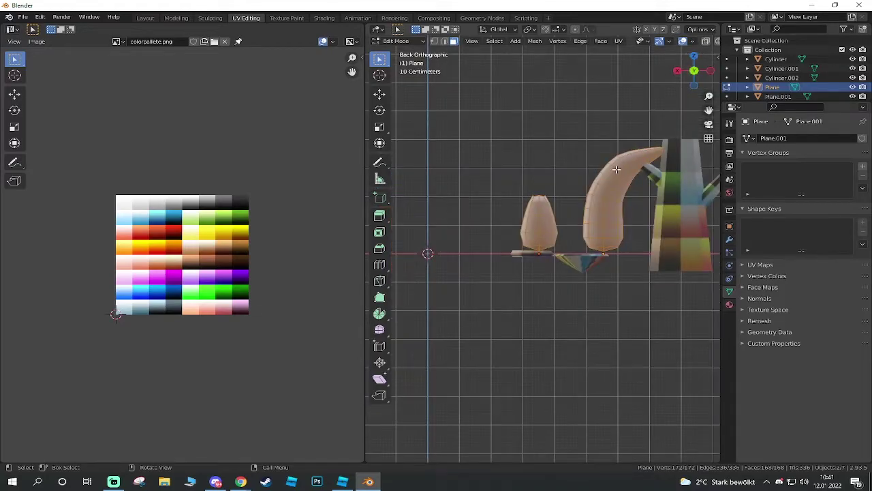
key(u)
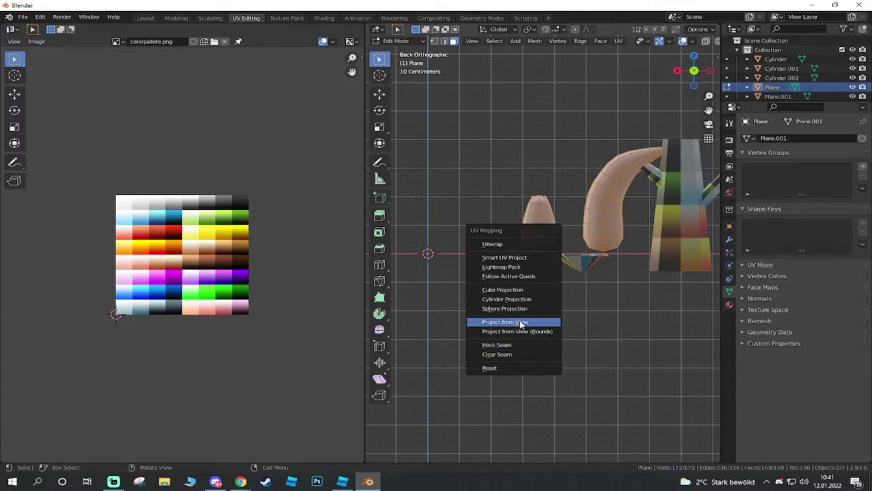
click(522, 324)
scroll(194, 233, up, 6)
key(Tab)
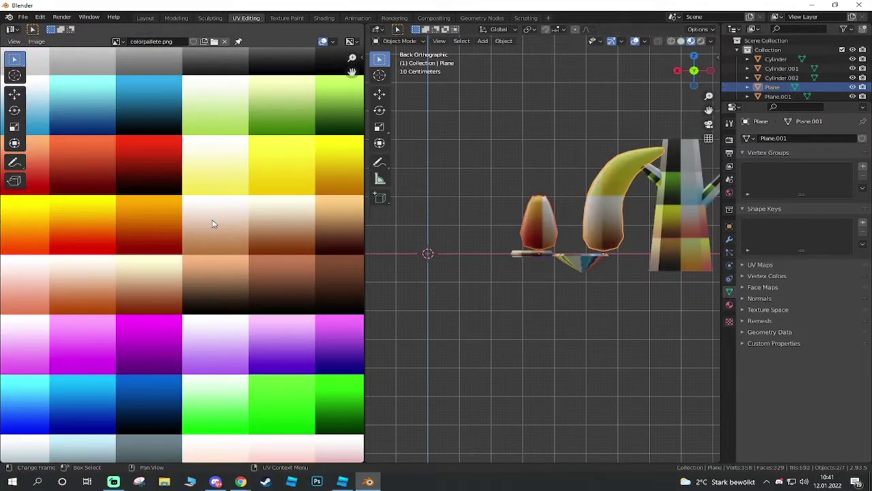
key(Tab)
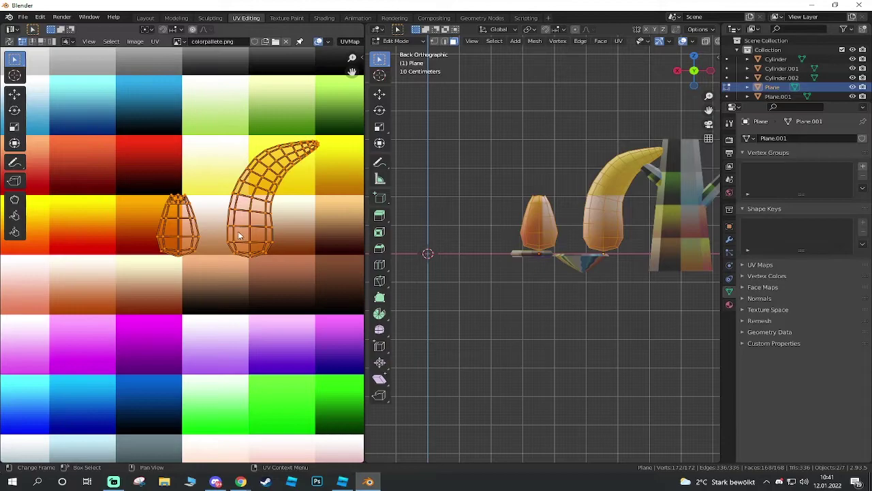
Select the egg UV island and move it onto the horn island.
key(alt+a)
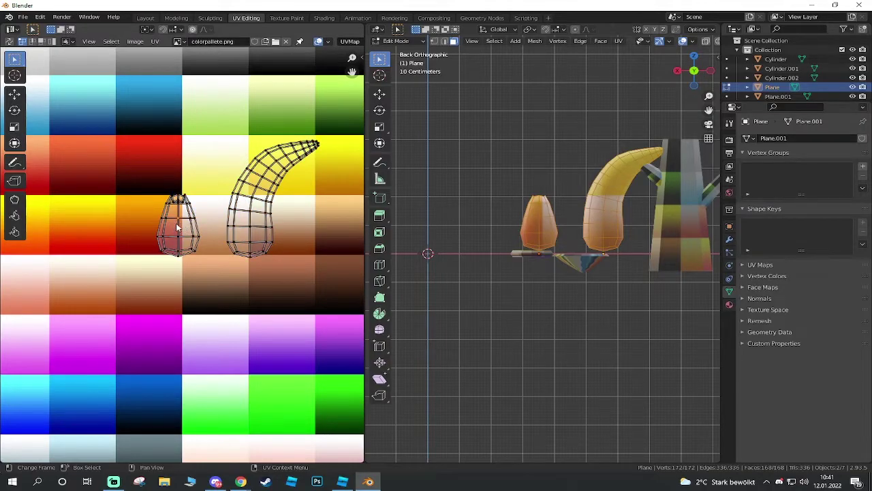
key(l)
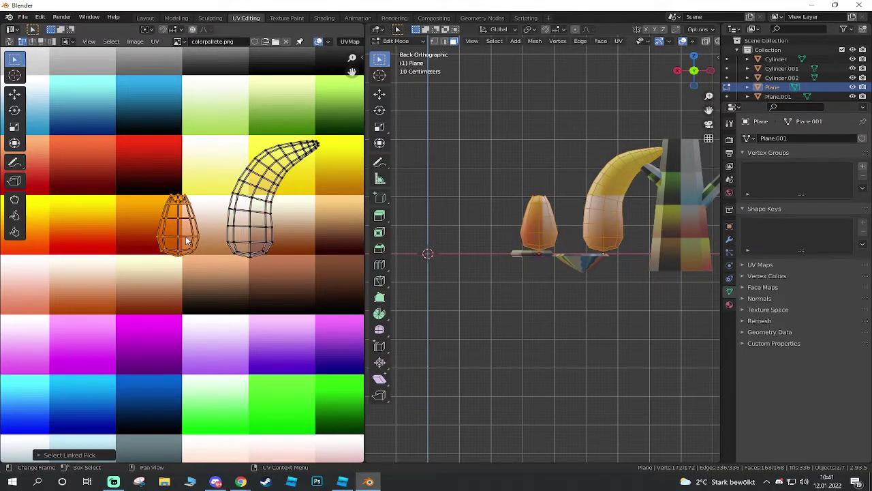
key(shift+space)
key(g)
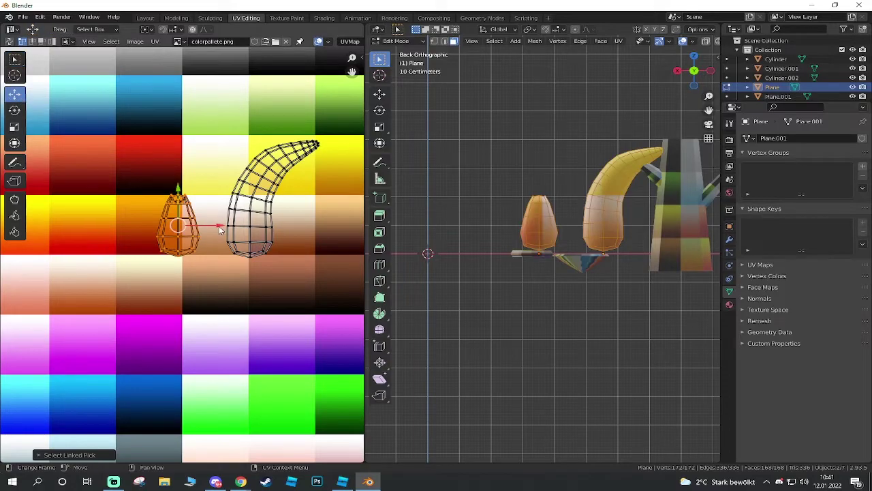
drag(220, 231, 286, 176)
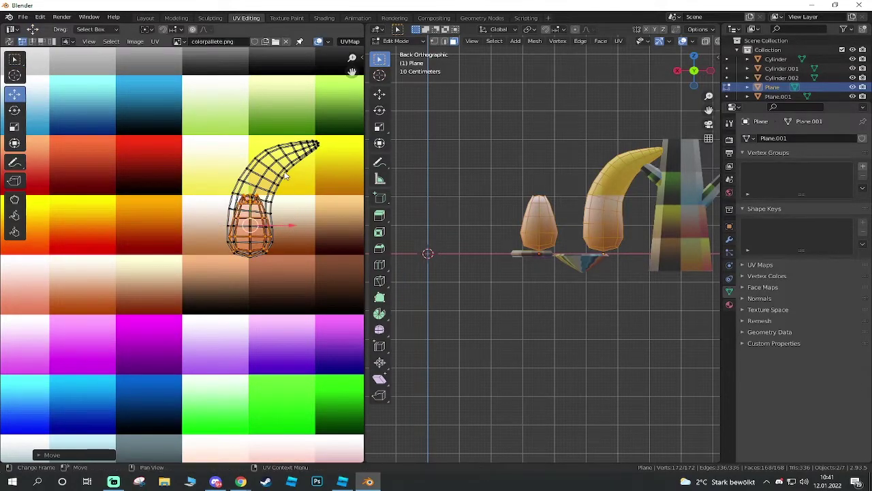
Select the whole horn UV island and squash it vertically.
click(319, 146)
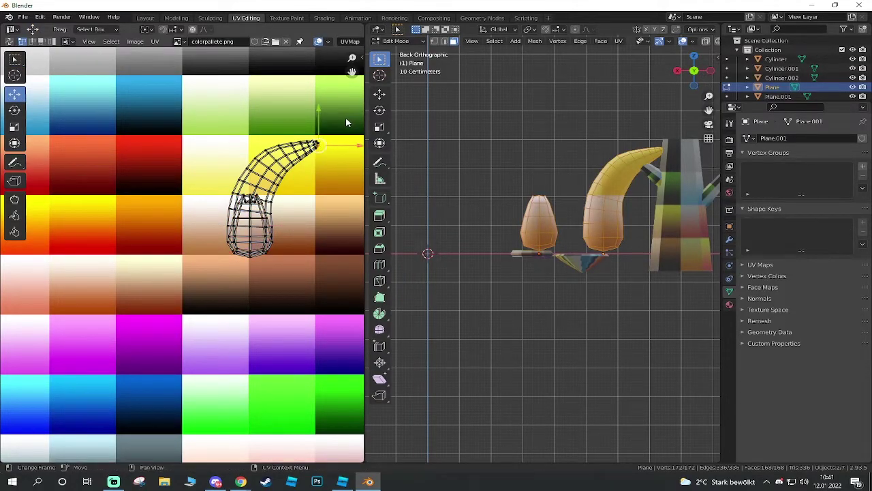
drag(346, 122, 300, 173)
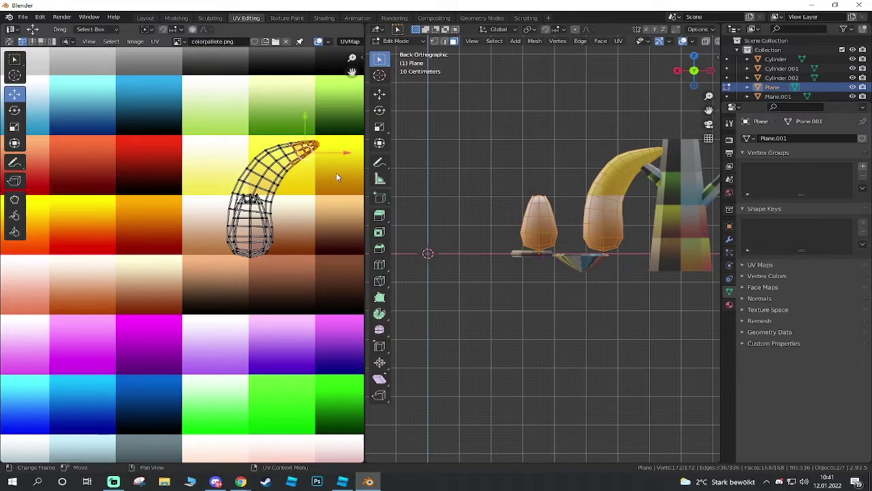
click(273, 162)
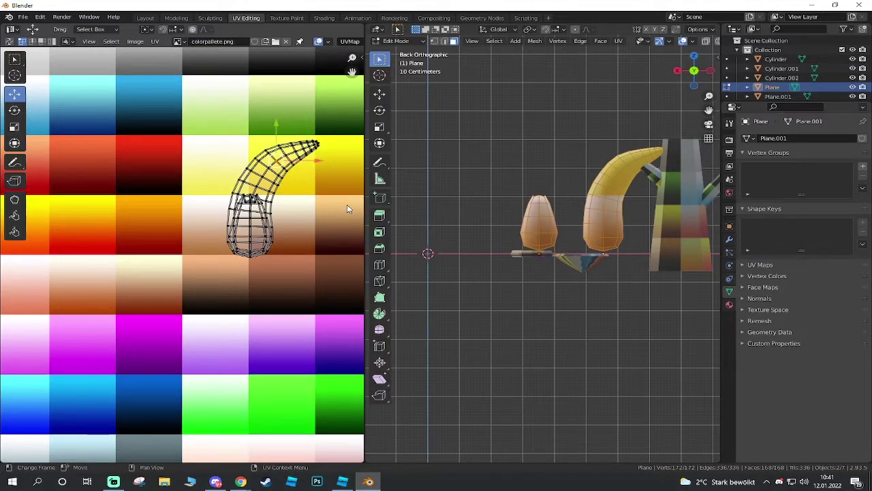
key(l)
key(shift+space)
key(s)
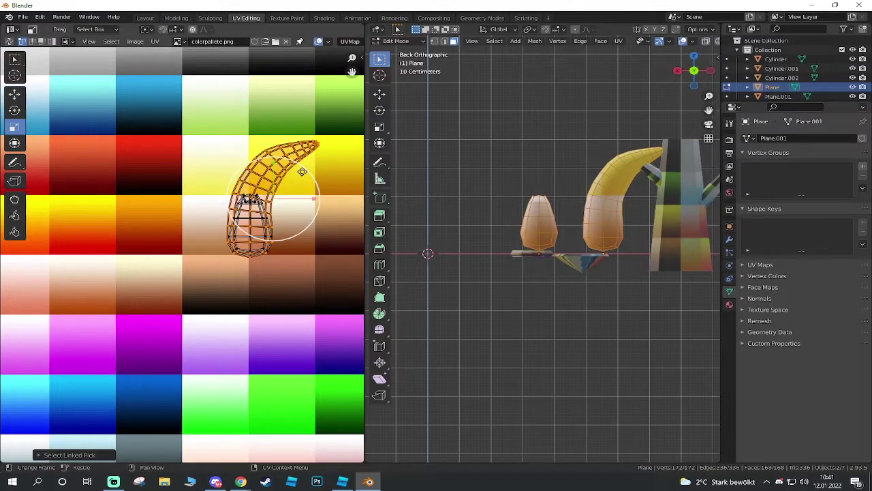
mouse_move(275, 162)
mouse_down()
mouse_move(276, 201)
mouse_move(262, 194)
mouse_up()
Move the UV islands together up onto a darker cell in the palette's grey row.
key(shift+space)
key(g)
drag(313, 225, 297, 218)
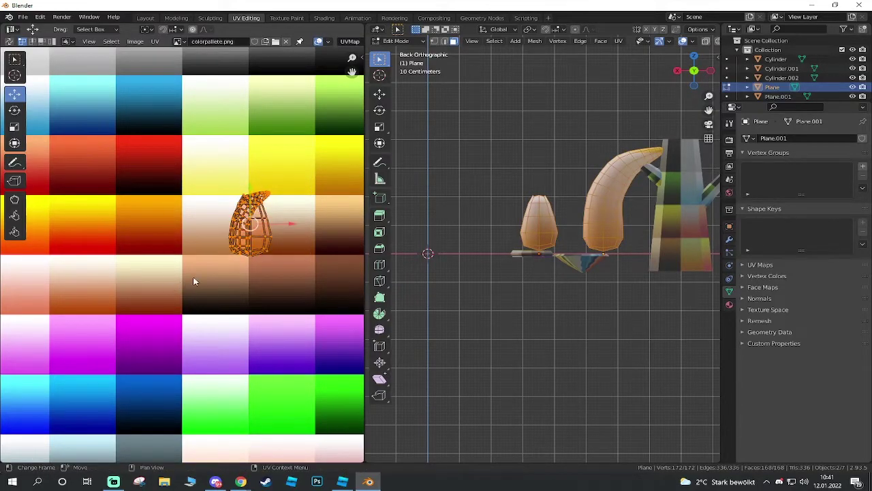
scroll(271, 255, down, 3)
drag(218, 204, 236, 115)
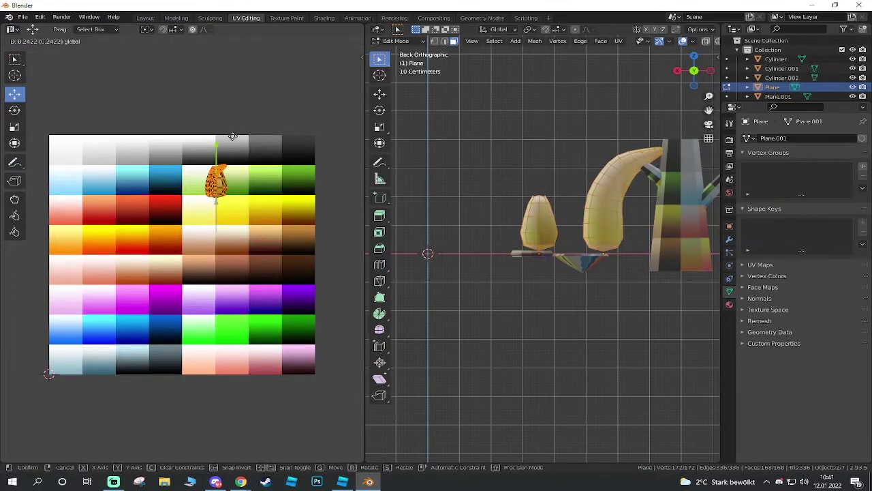
drag(252, 149, 304, 151)
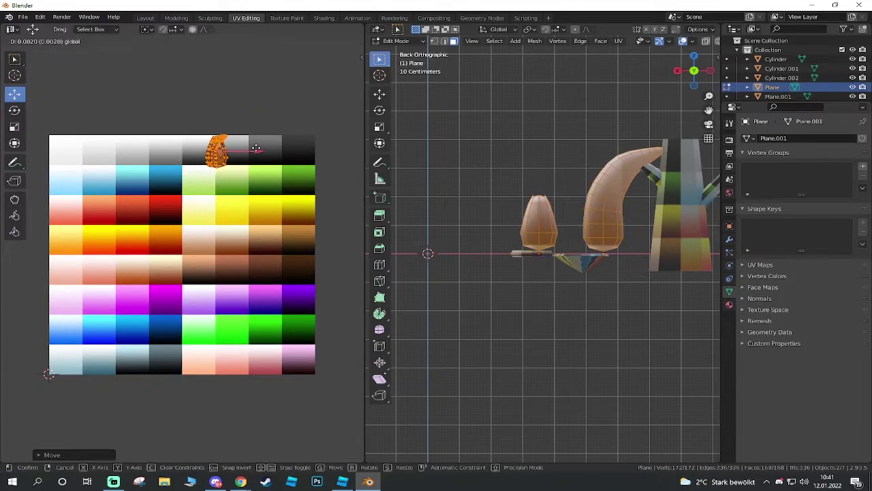
scroll(304, 151, up, 4)
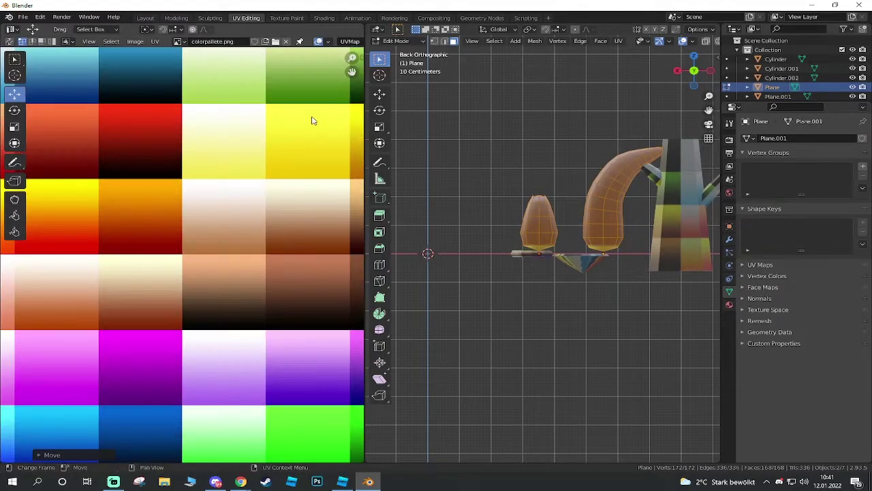
Shrink the island to fit the dark grey cell, nudge it into place, and return to object mode.
middle_drag(312, 120, 137, 321)
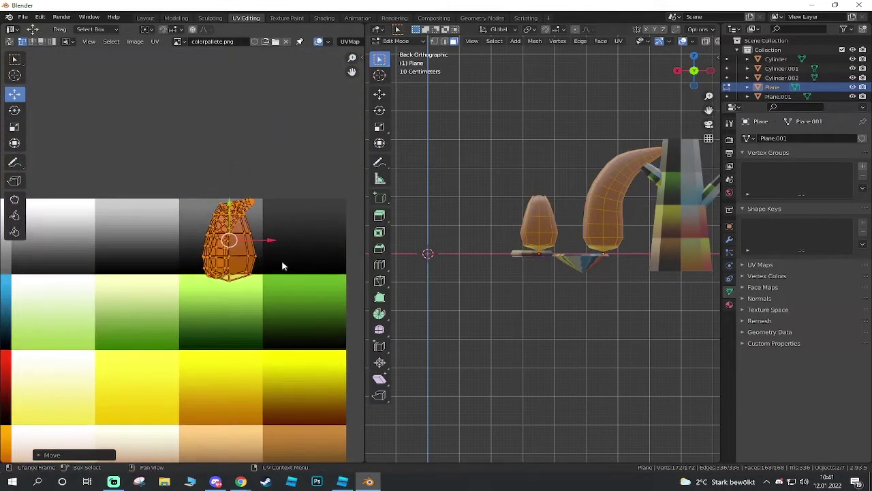
scroll(283, 256, up, 3)
middle_drag(308, 240, 270, 265)
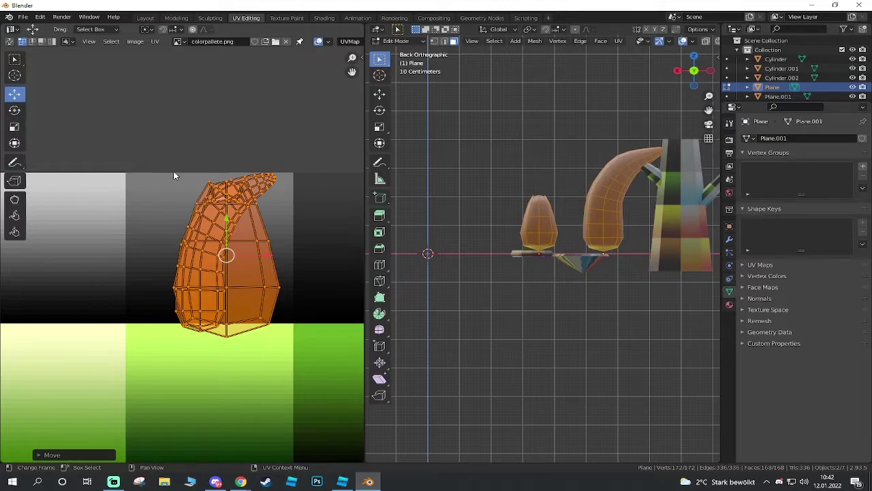
click(15, 127)
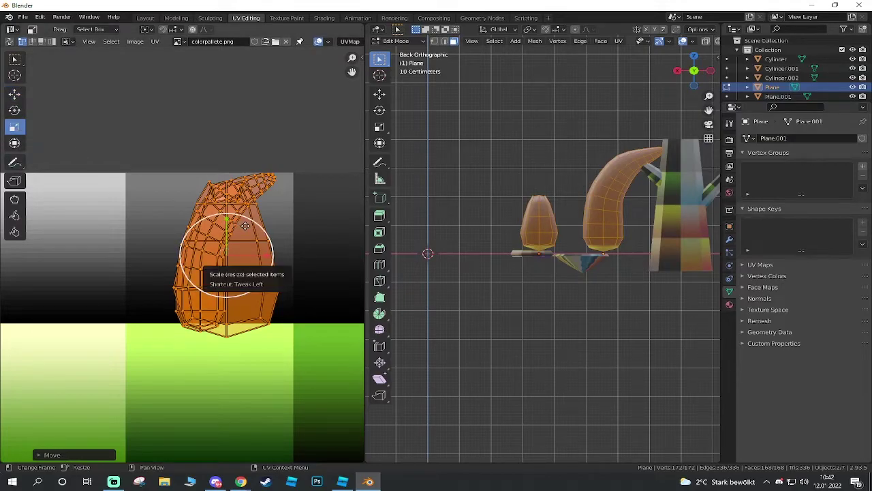
drag(240, 237, 235, 244)
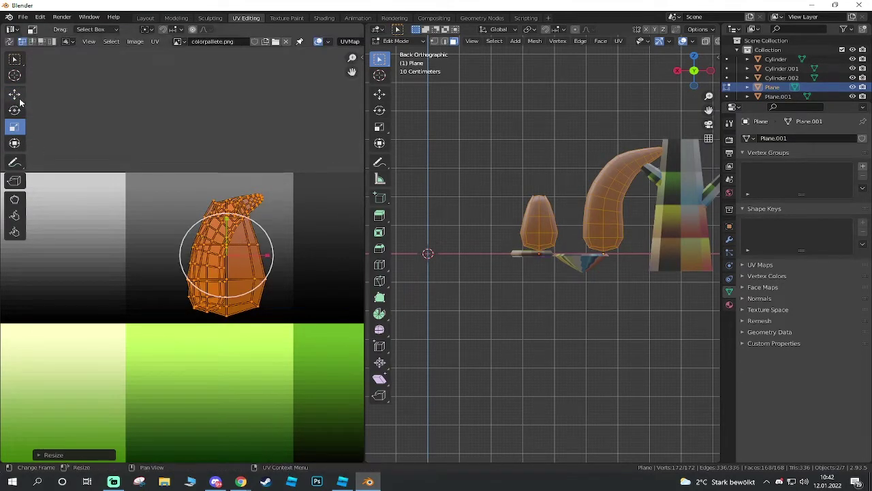
click(16, 95)
click(227, 212)
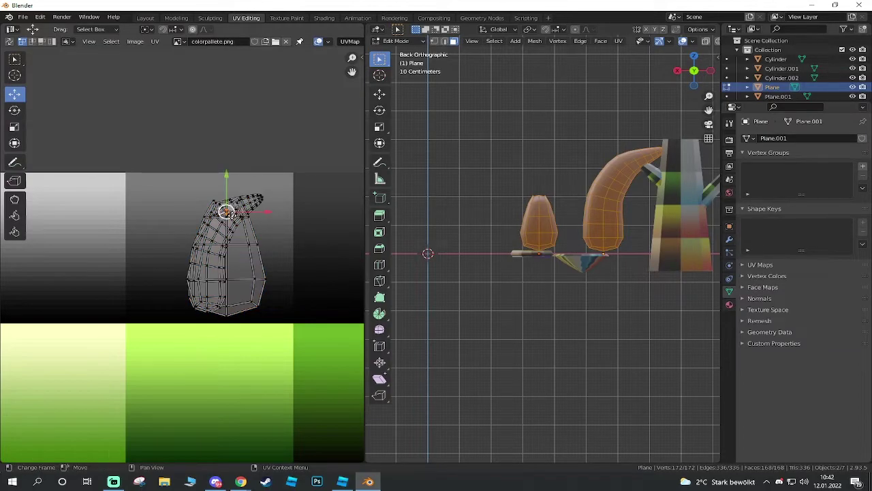
drag(291, 186, 185, 317)
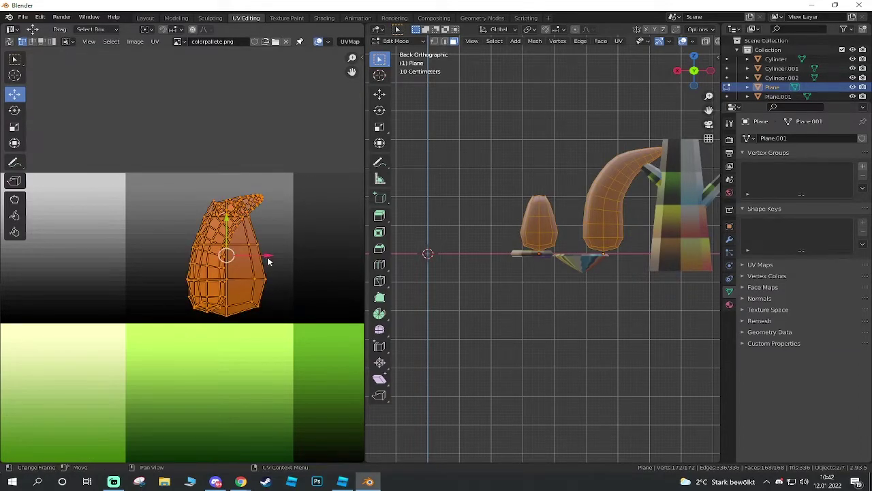
drag(266, 257, 255, 256)
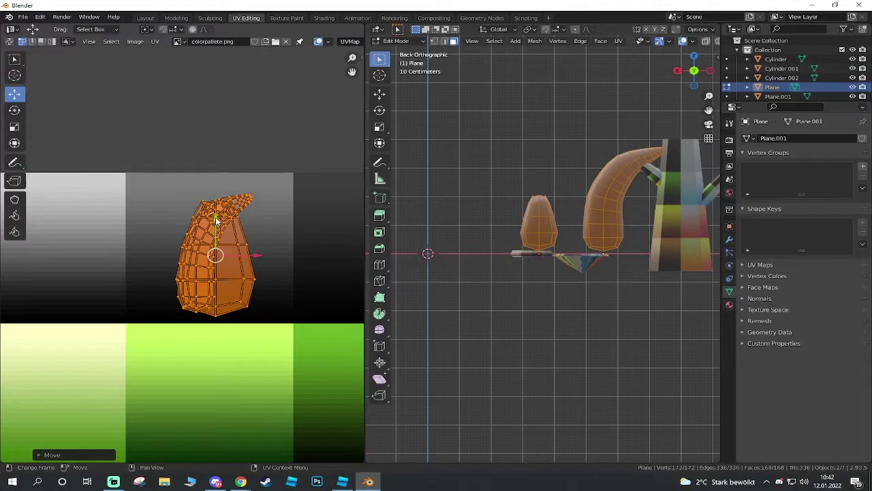
drag(217, 220, 216, 209)
key(Tab)
mouse_move(538, 297)
middle_down()
mouse_move(590, 370)
mouse_move(710, 382)
mouse_move(533, 383)
mouse_move(545, 265)
mouse_move(698, 273)
mouse_move(488, 266)
mouse_move(526, 251)
middle_up()
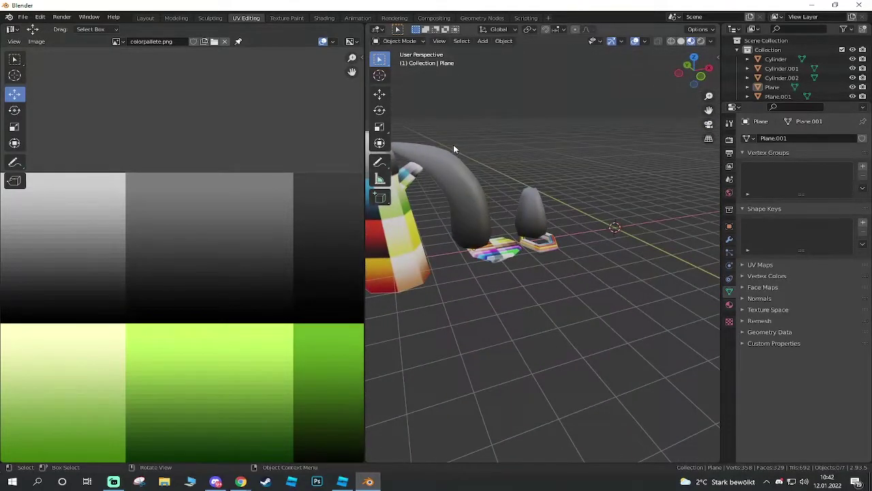
Select the Torus ring and project all its UVs from the top view.
shift+middle_drag(453, 149, 672, 279)
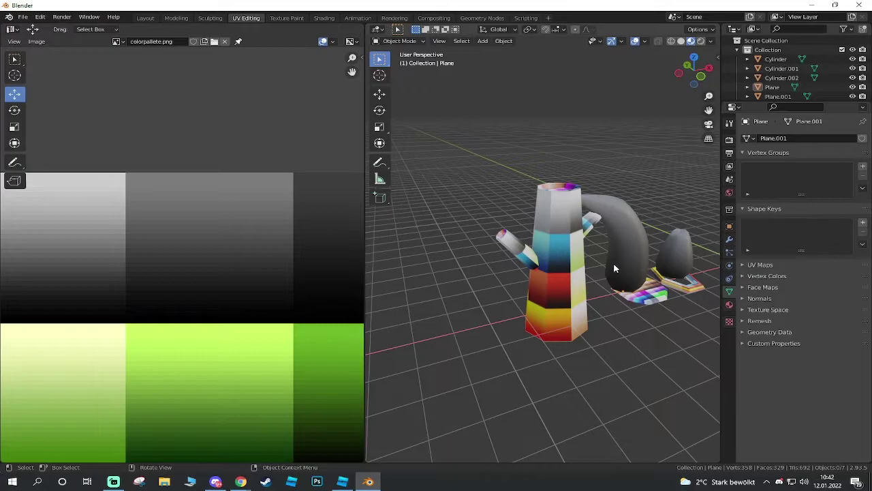
mouse_move(614, 269)
middle_down()
mouse_move(556, 252)
mouse_move(549, 373)
mouse_move(680, 98)
middle_up()
click(549, 304)
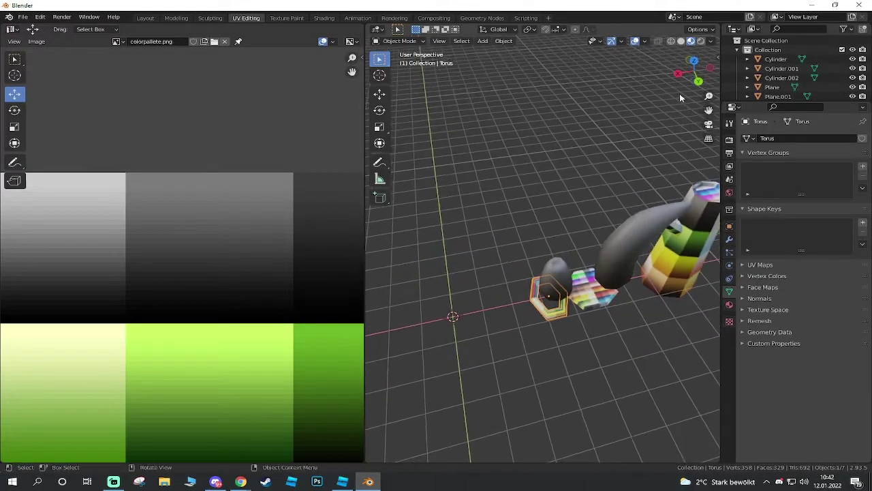
click(695, 63)
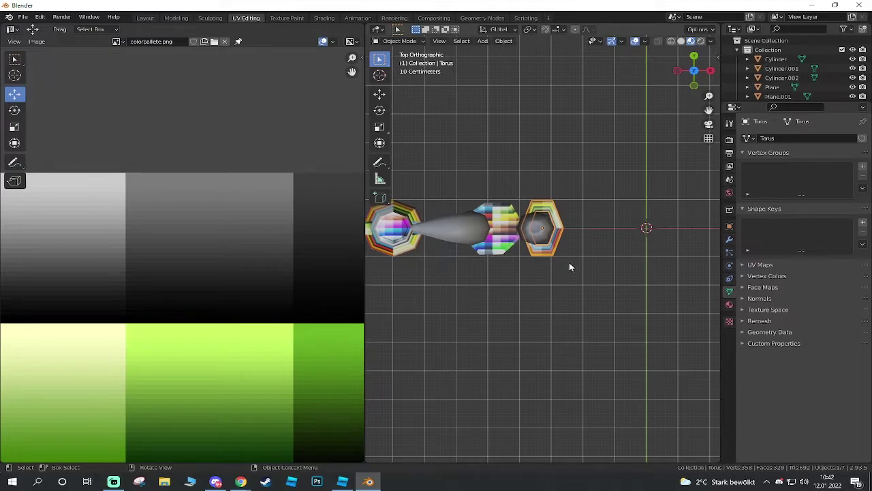
key(Tab)
key(a)
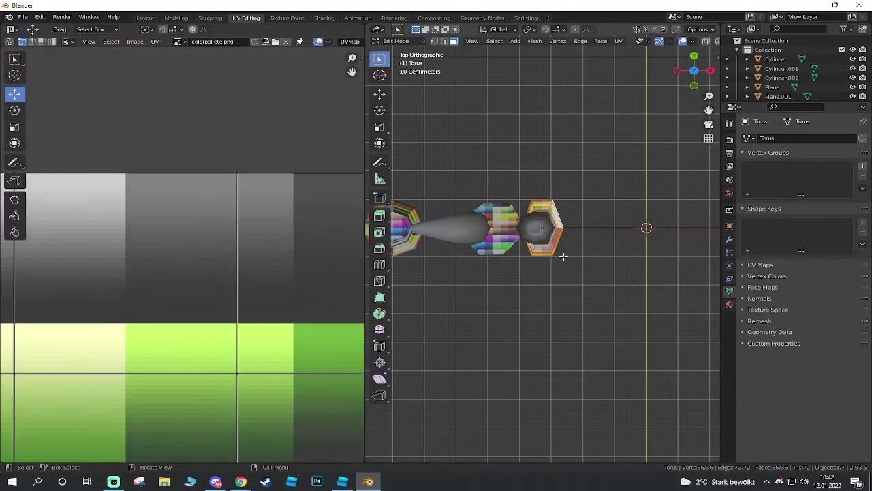
key(u)
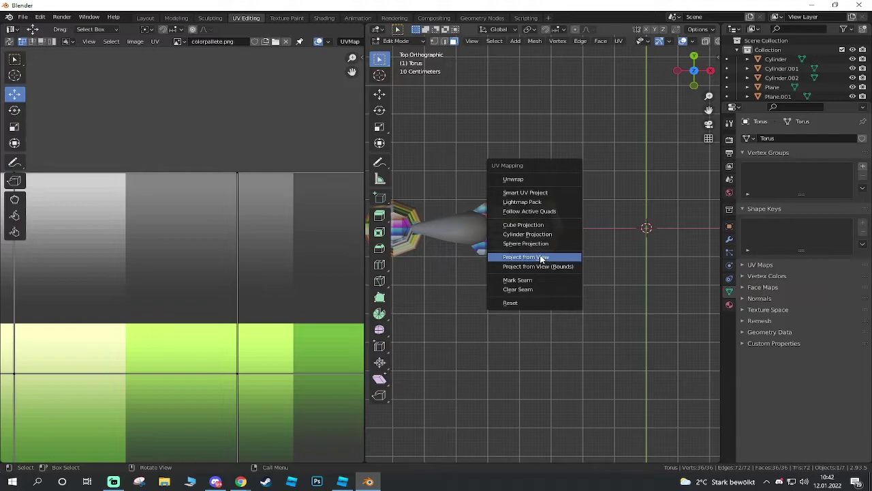
click(543, 259)
Move the Torus UV island onto a grey swatch and scale it down.
scroll(192, 279, down, 4)
key(a)
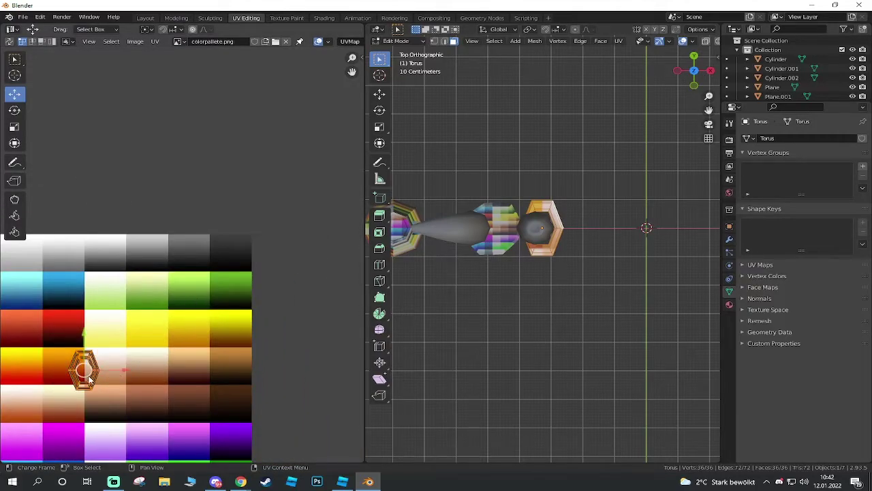
drag(83, 370, 144, 252)
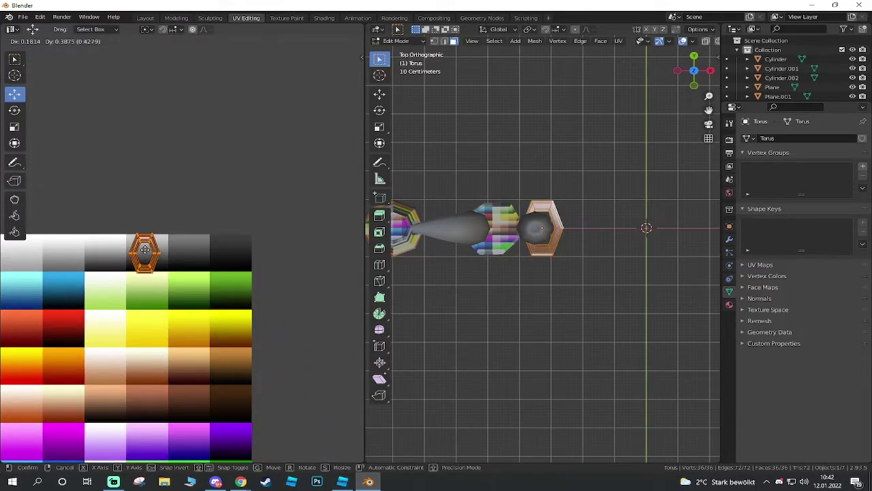
scroll(146, 253, up, 5)
middle_drag(146, 253, 238, 273)
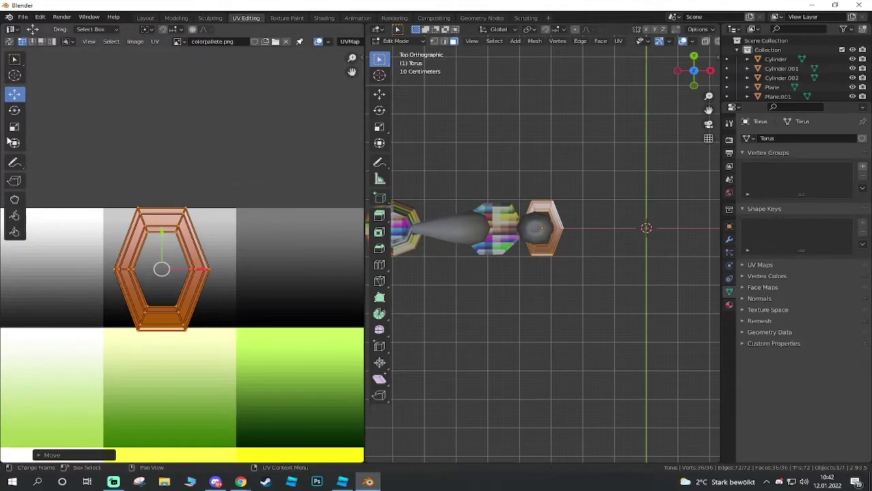
key(shift+space)
key(s)
key(s)
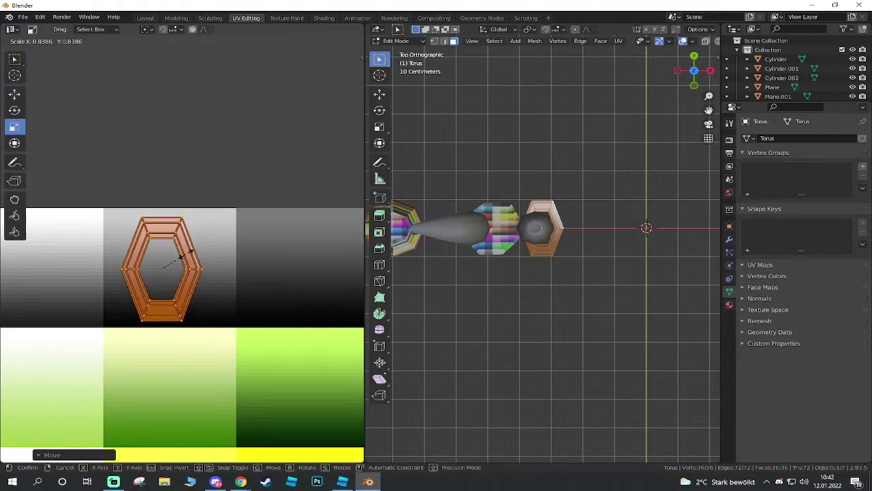
click(178, 259)
Shift the Torus UV island up within the grey cell and deselect the faces.
key(shift+space)
key(g)
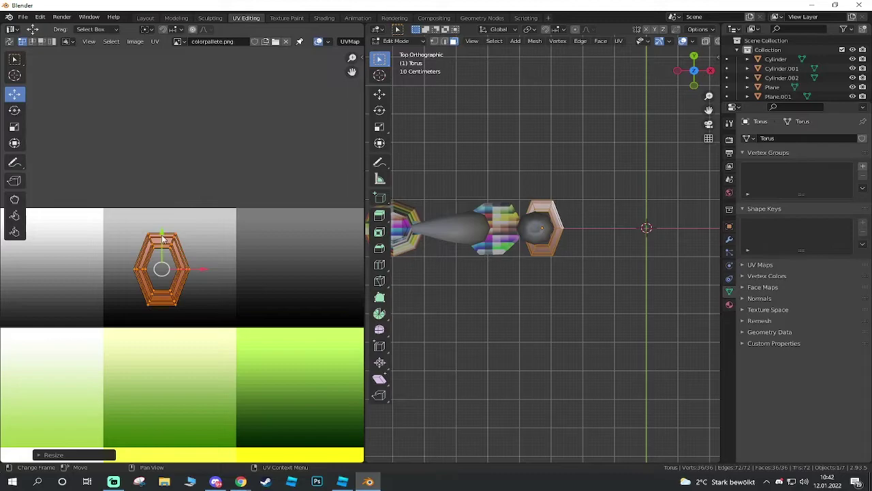
drag(163, 238, 167, 223)
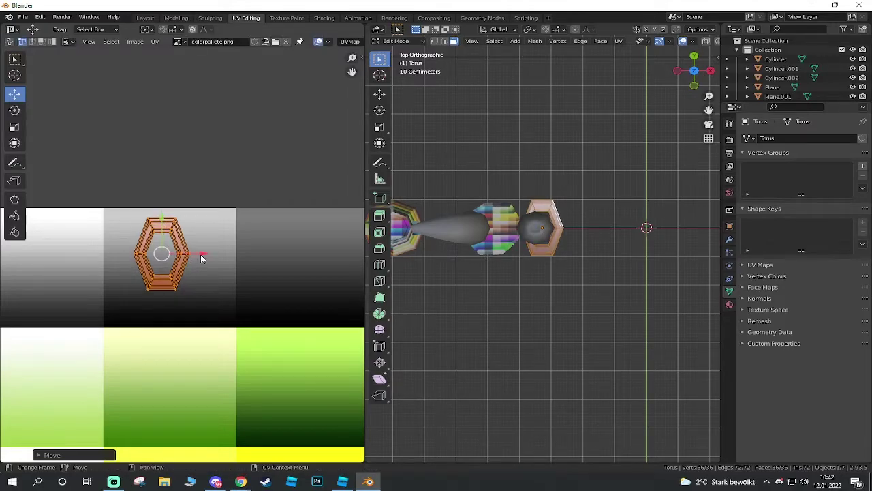
click(520, 327)
mouse_move(520, 327)
middle_down()
mouse_move(520, 296)
mouse_move(558, 326)
middle_up()
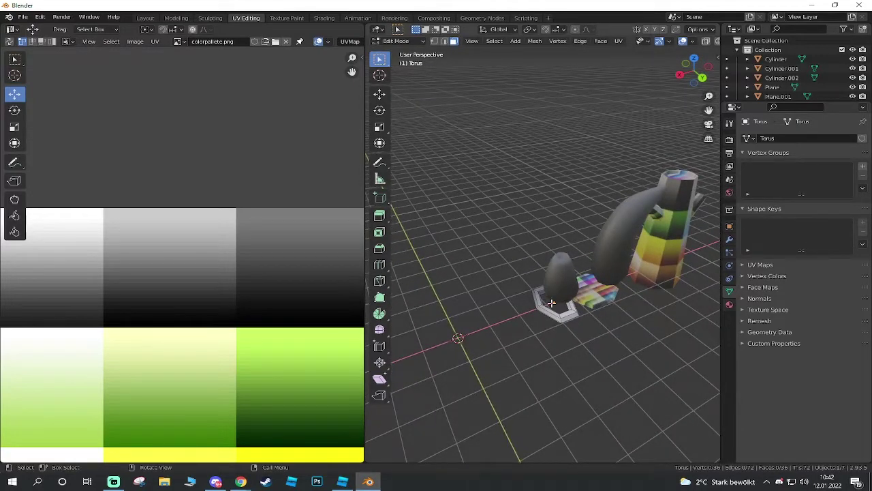
Select the gem-shaped Plane.001 and zoom in around it.
mouse_move(545, 328)
middle_down()
mouse_move(552, 350)
mouse_move(541, 339)
middle_up()
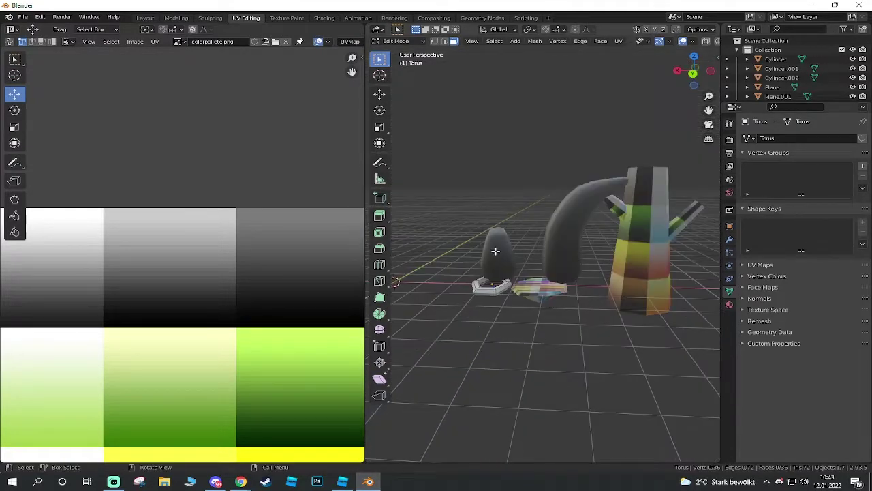
key(Tab)
click(539, 290)
scroll(538, 327, up, 2)
scroll(546, 341, up, 2)
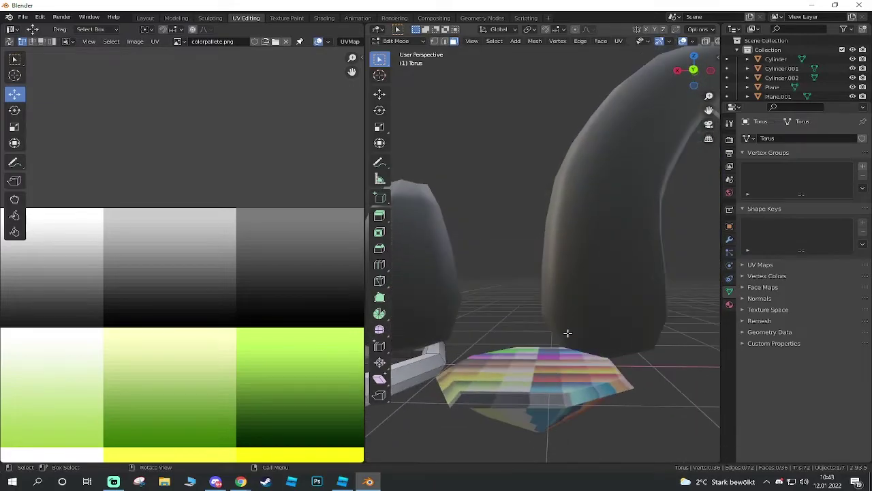
scroll(559, 351, up, 2)
mouse_move(563, 357)
middle_down()
mouse_move(572, 343)
mouse_move(567, 323)
mouse_move(572, 344)
middle_up()
middle_drag(444, 293, 450, 277)
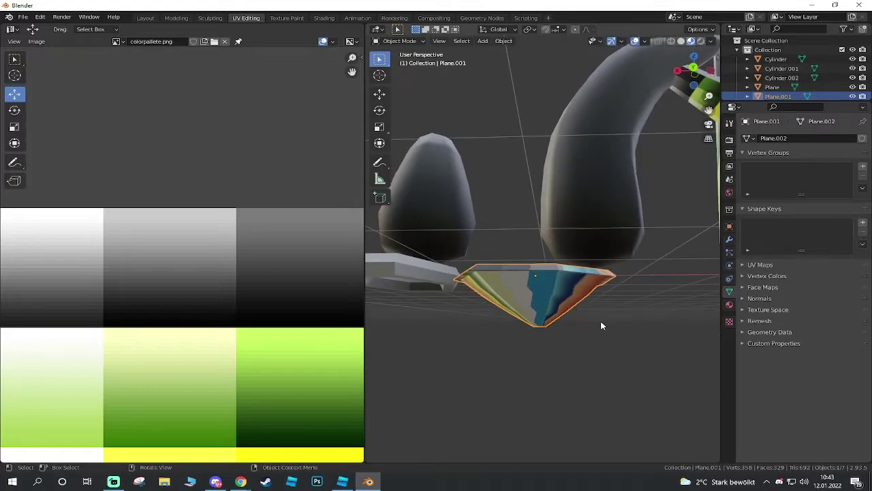
middle_drag(557, 333, 582, 335)
In edit mode with X-ray on, select the gem's top faces and switch to back view.
key(Tab)
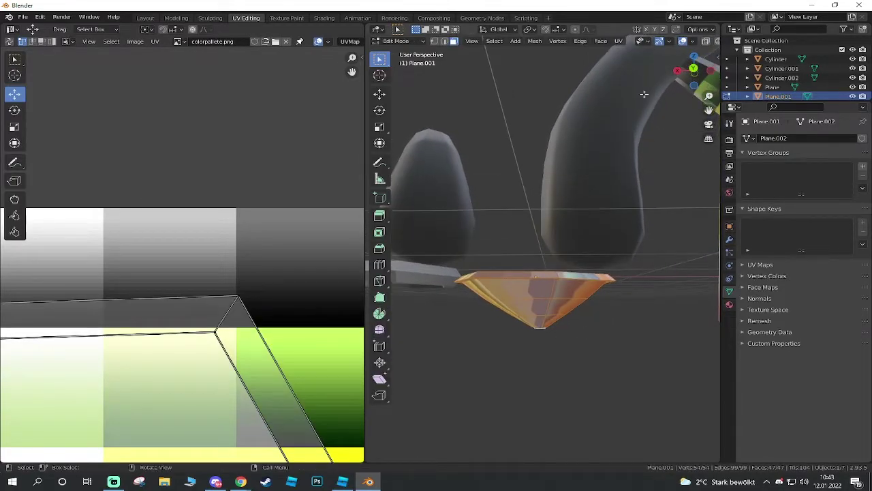
click(707, 42)
mouse_move(601, 253)
middle_down()
mouse_move(609, 254)
mouse_move(575, 261)
mouse_move(600, 257)
middle_up()
drag(652, 274, 433, 283)
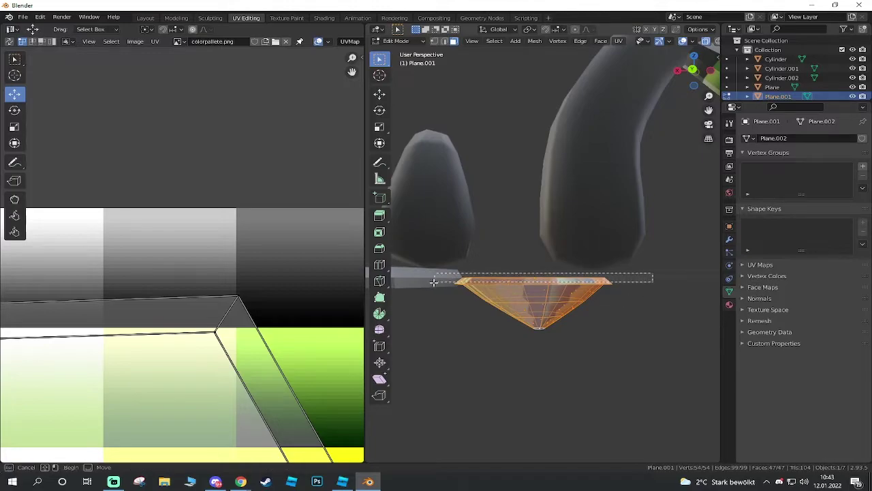
mouse_move(527, 304)
middle_down()
mouse_move(643, 307)
mouse_move(693, 332)
mouse_move(541, 339)
middle_up()
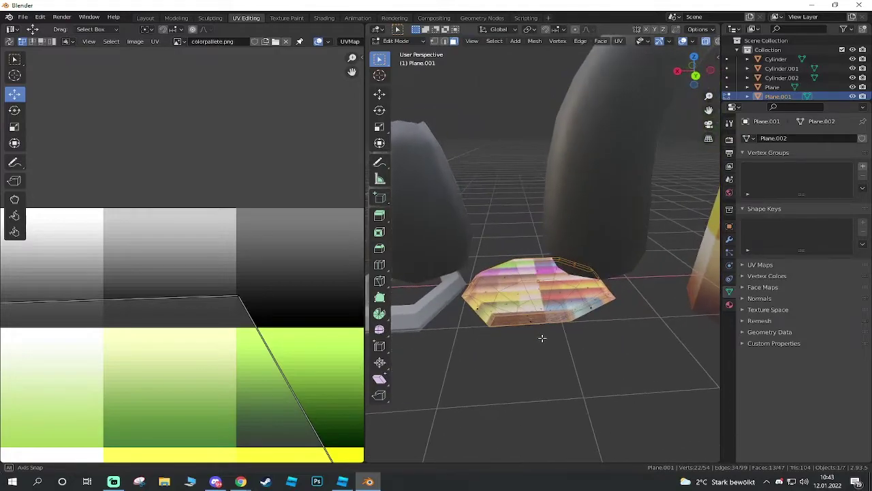
scroll(524, 318, down, 5)
scroll(525, 318, down, 3)
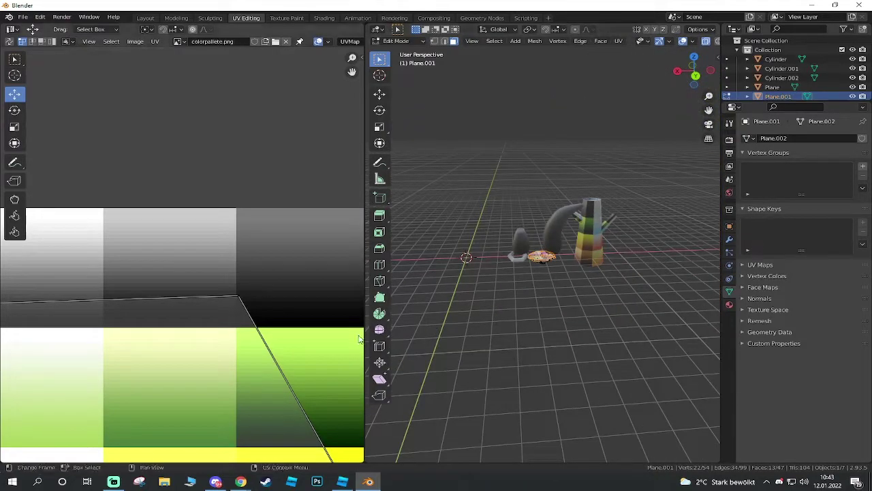
click(697, 80)
Project the gem's top-face UVs from the back view and shrink the island.
scroll(569, 275, up, 4)
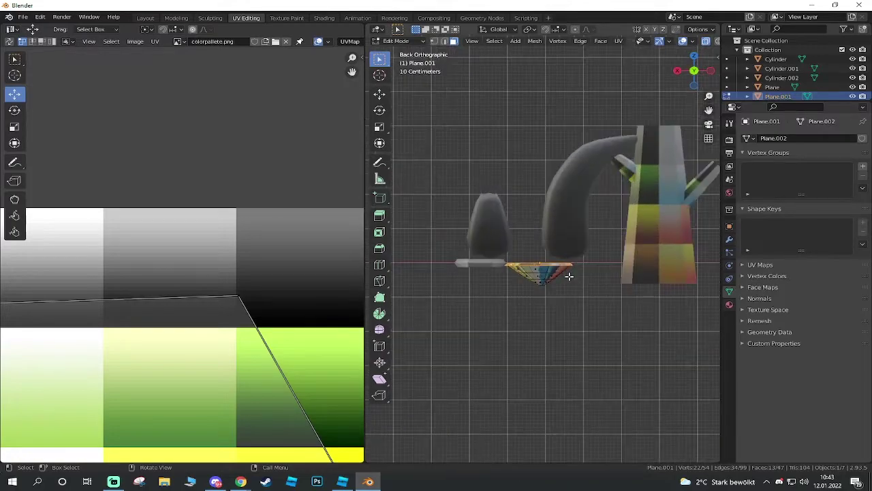
scroll(552, 286, up, 5)
key(u)
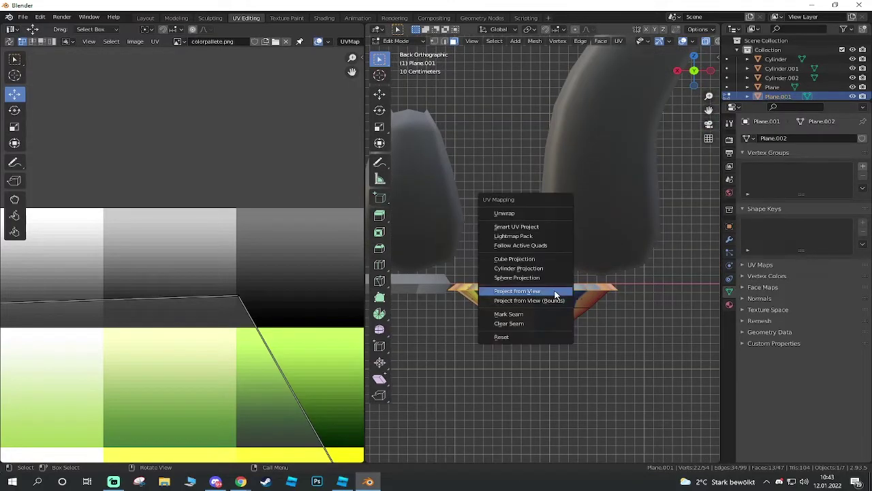
click(523, 290)
scroll(239, 300, down, 4)
middle_drag(239, 300, 263, 188)
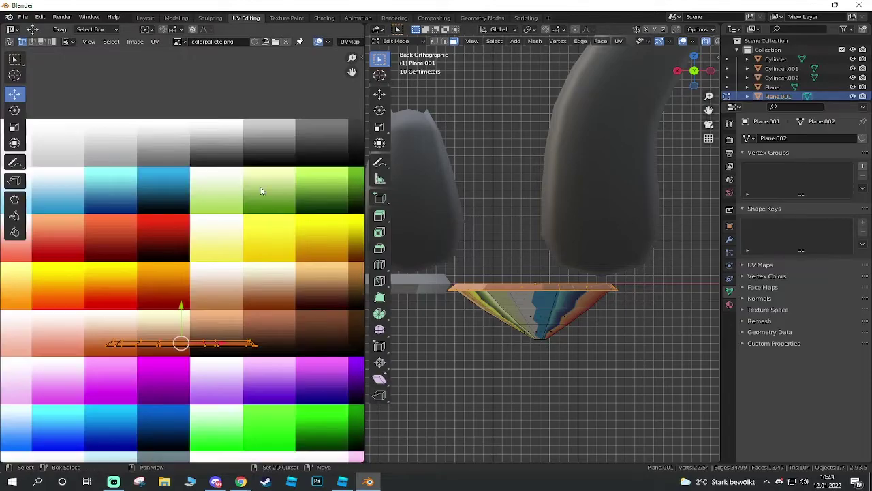
click(14, 126)
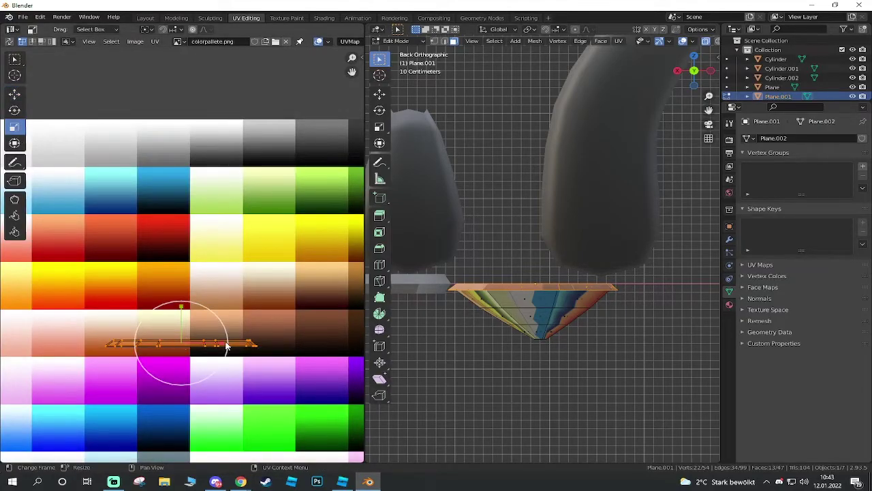
key(s)
click(190, 338)
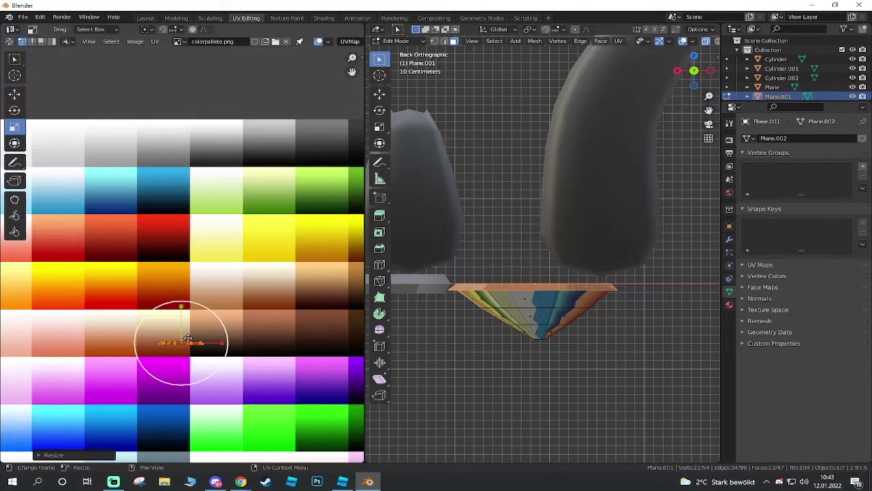
Move the UV island up onto the palette's grey row.
click(14, 94)
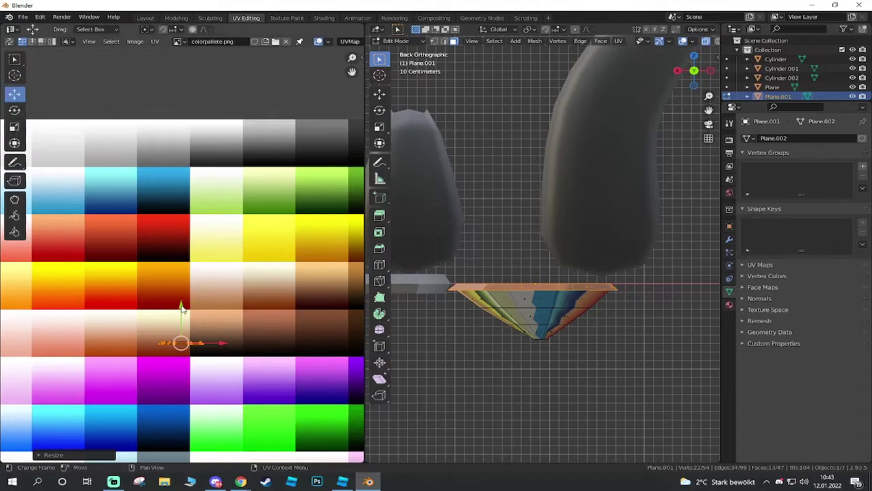
drag(182, 309, 181, 115)
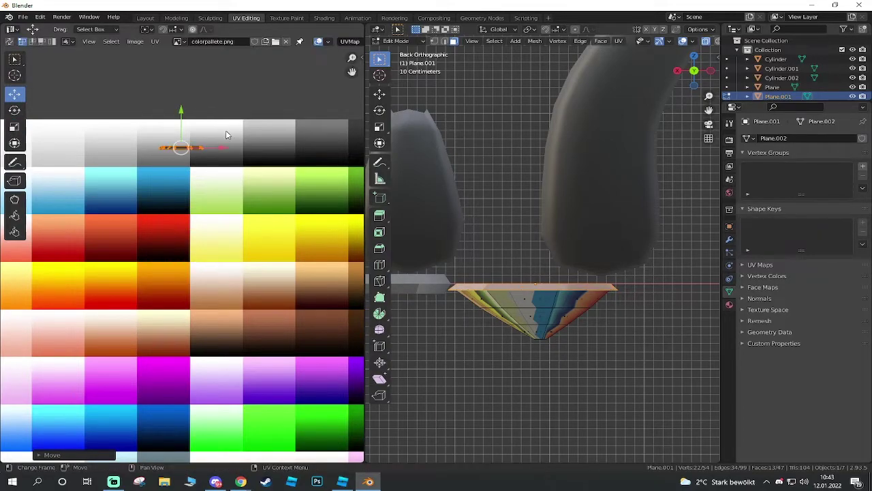
scroll(227, 134, up, 3)
middle_drag(230, 123, 240, 252)
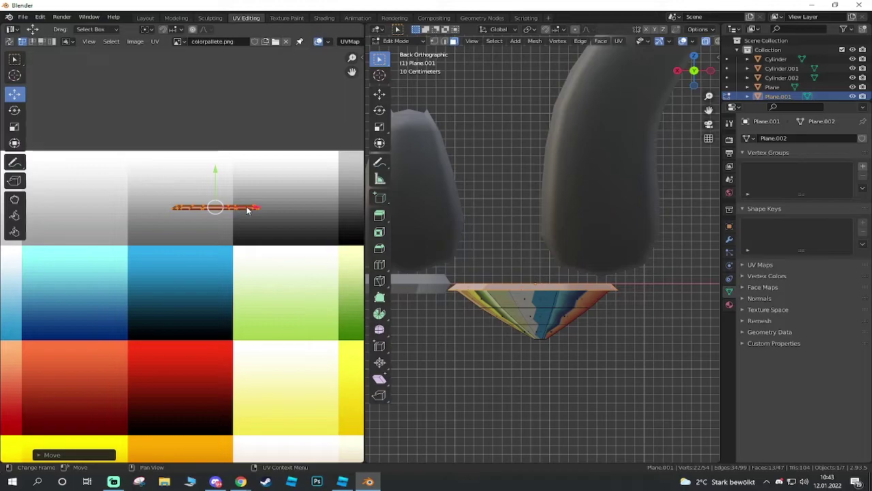
drag(253, 209, 214, 208)
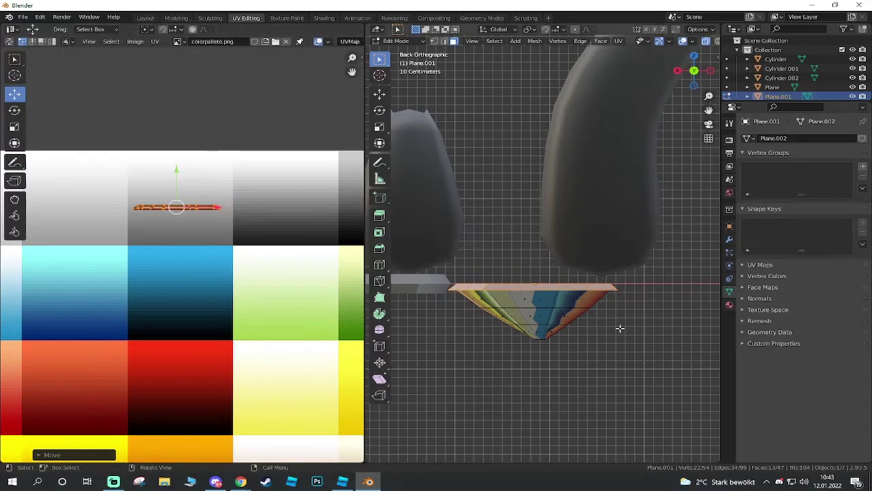
Check the gem in solid shading and shift the island onto the darker grey shade.
middle_drag(619, 328, 634, 306)
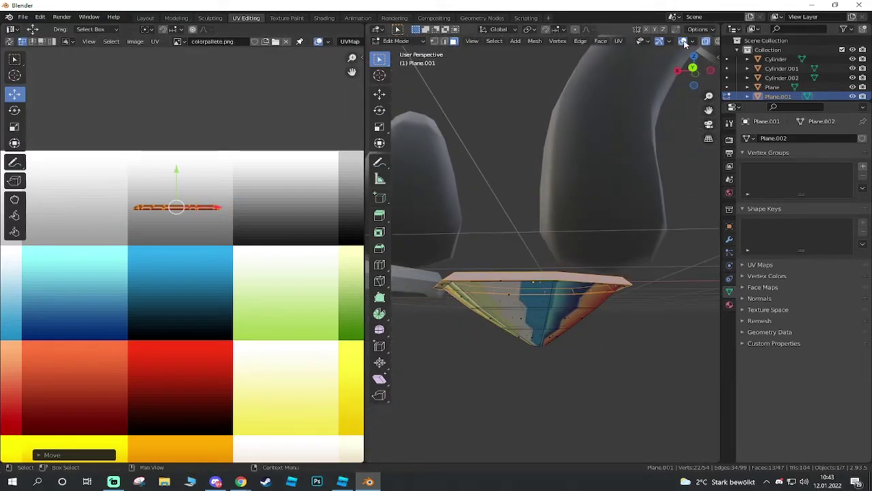
click(707, 42)
middle_drag(616, 320, 631, 250)
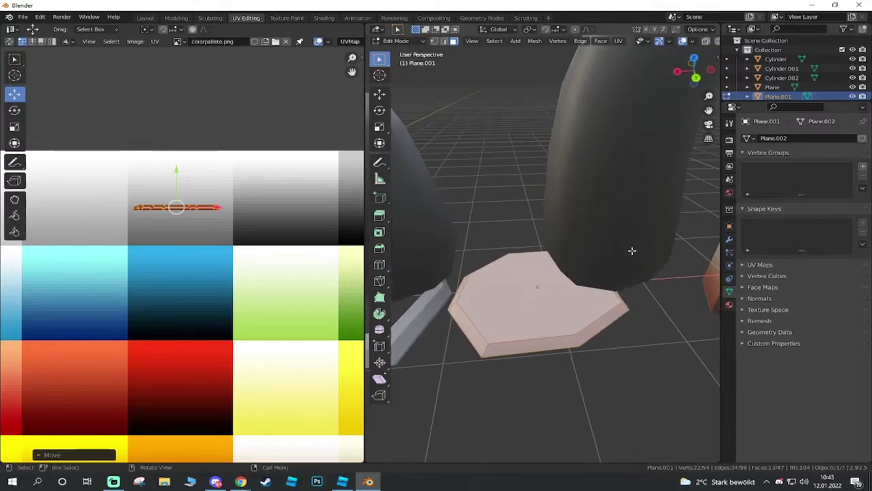
mouse_move(176, 172)
mouse_down()
mouse_move(191, 226)
mouse_move(320, 233)
mouse_up()
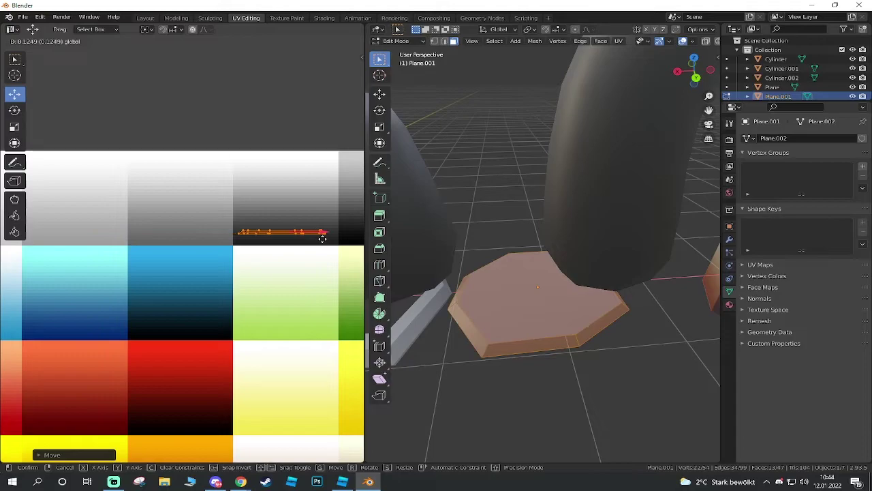
mouse_move(444, 314)
middle_down()
mouse_move(568, 350)
mouse_move(552, 308)
mouse_move(548, 328)
mouse_move(553, 317)
middle_up()
key(Tab)
key(Tab)
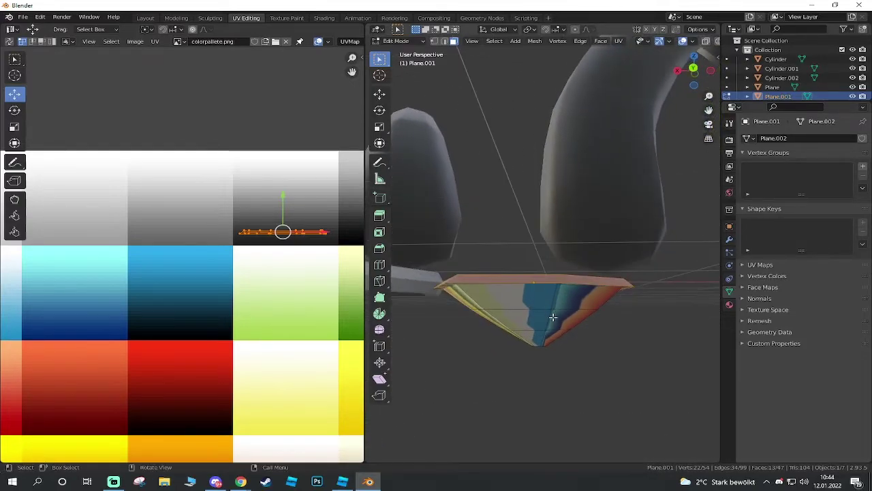
In back view, box-select all of the gem's underside faces.
click(693, 69)
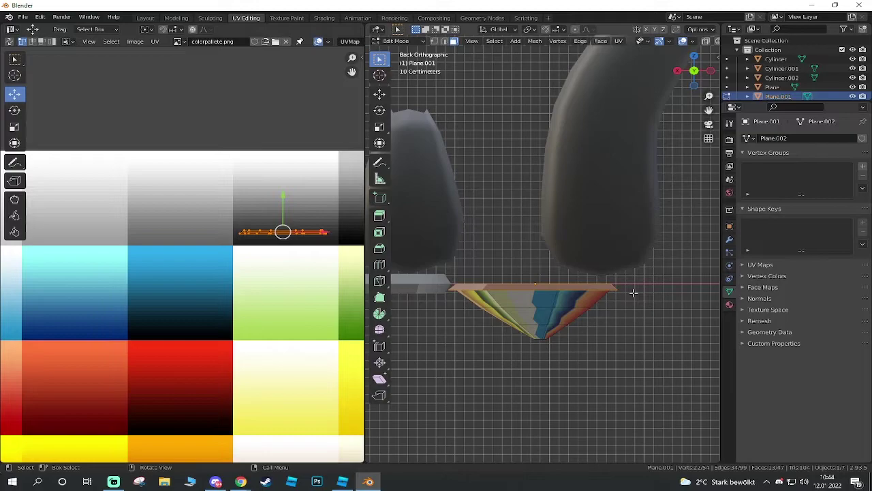
drag(633, 292, 451, 354)
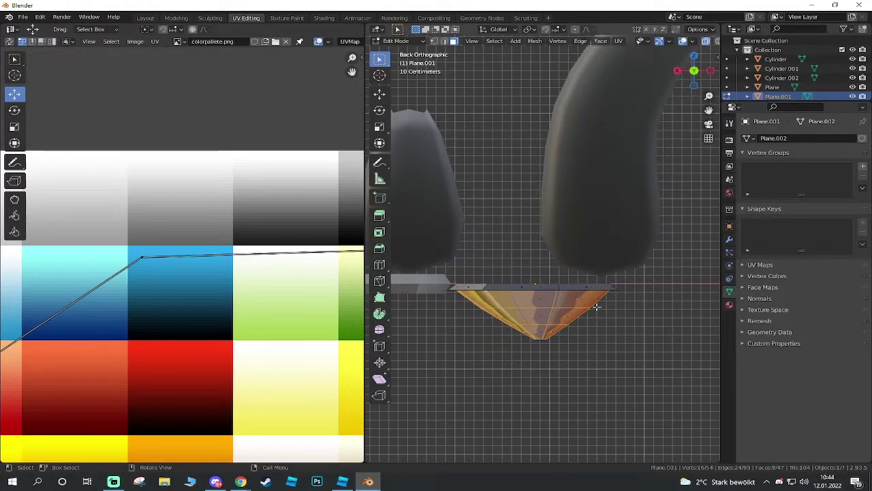
click(619, 300)
drag(627, 298, 452, 358)
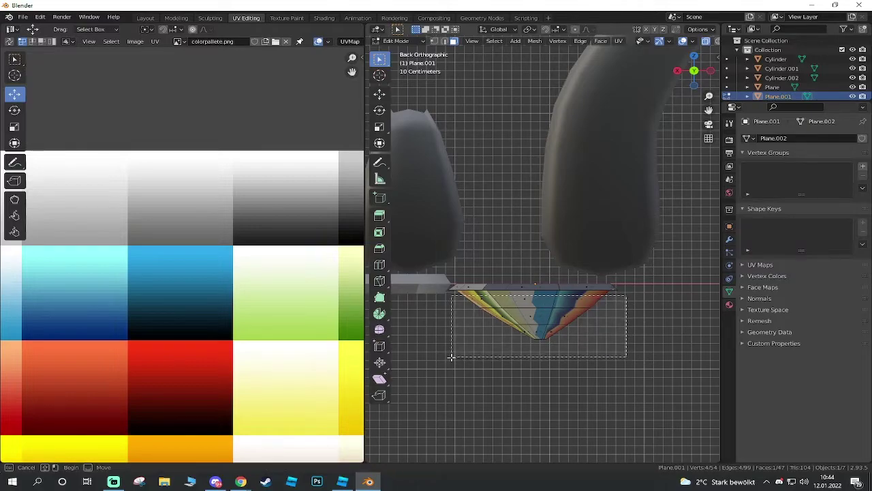
scroll(590, 322, down, 3)
middle_drag(520, 286, 494, 291)
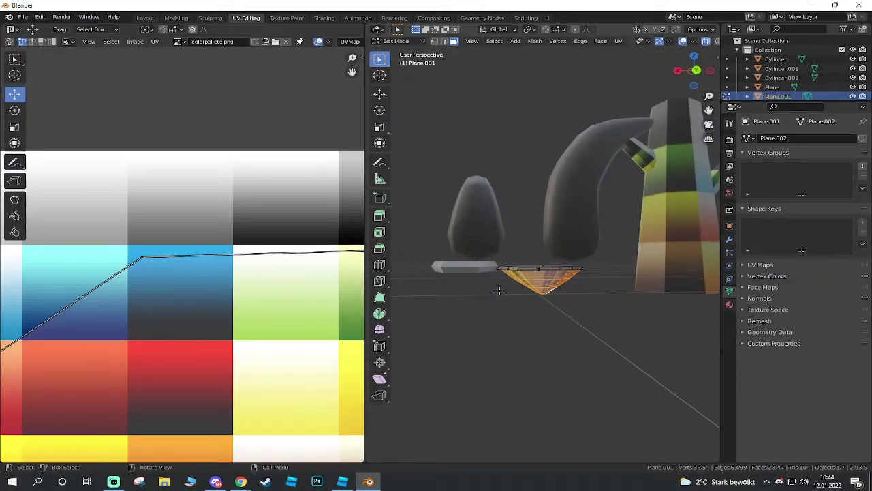
Project the underside UVs from the back view and place the island on the dark grey tile.
key(u)
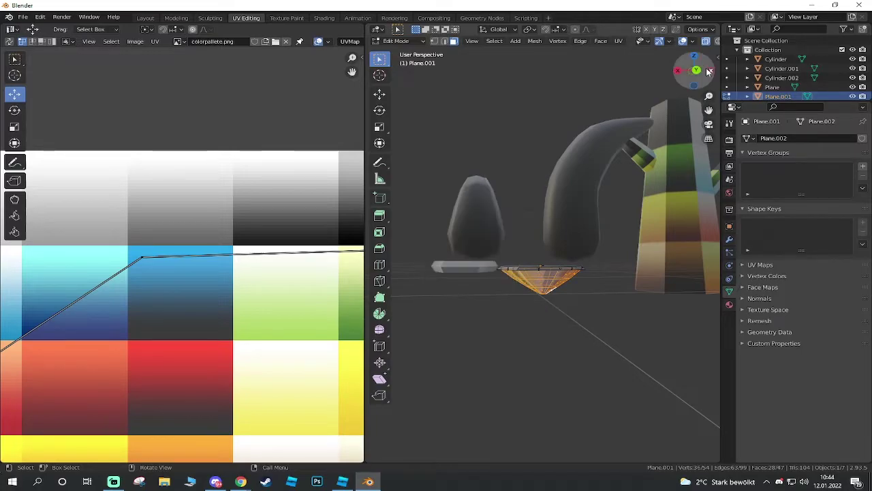
click(698, 71)
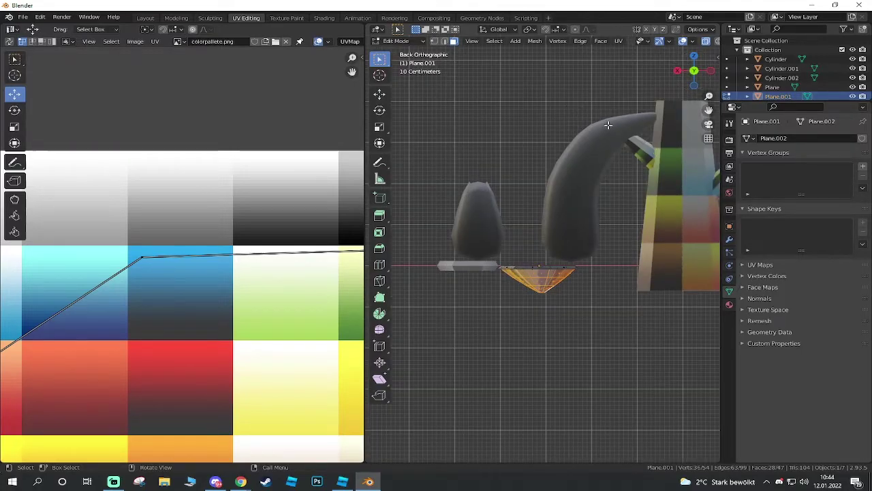
key(u)
click(556, 240)
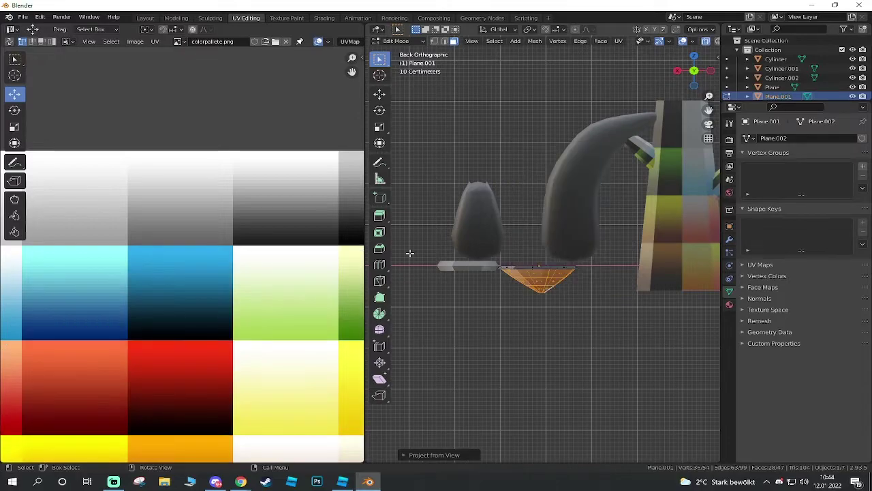
scroll(265, 304, down, 5)
drag(196, 357, 293, 235)
scroll(297, 230, up, 6)
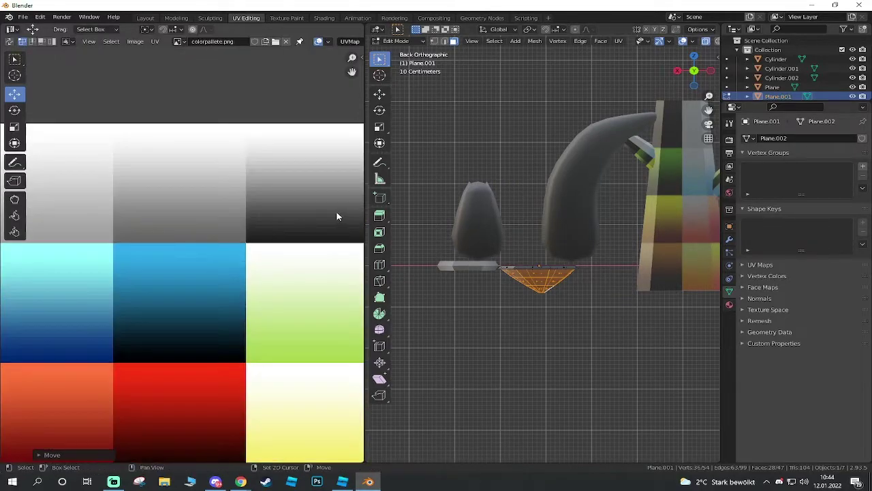
middle_drag(339, 216, 92, 282)
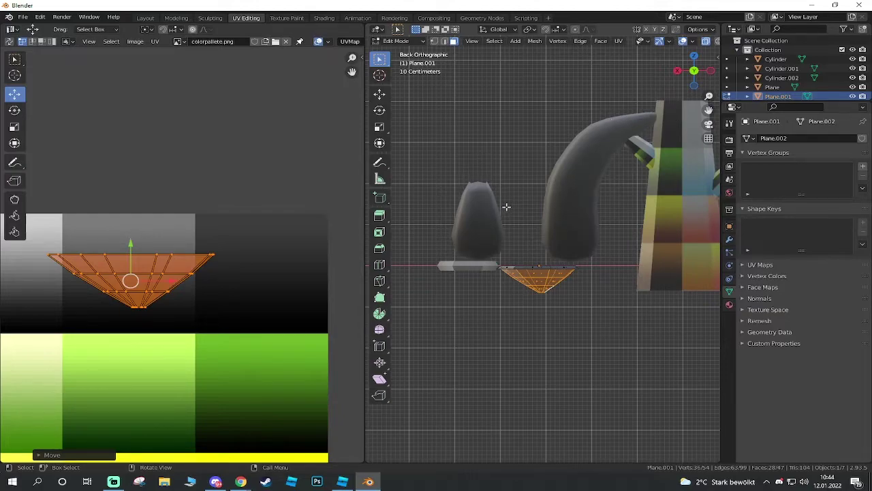
Scale the platform's UV island to 0.5, stretch it to 1.3 along Y, then return to Object Mode.
click(14, 127)
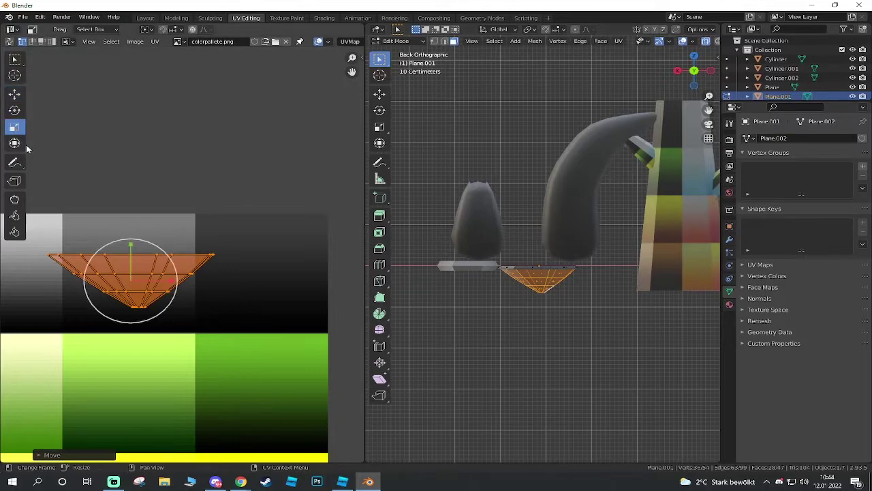
drag(167, 279, 144, 281)
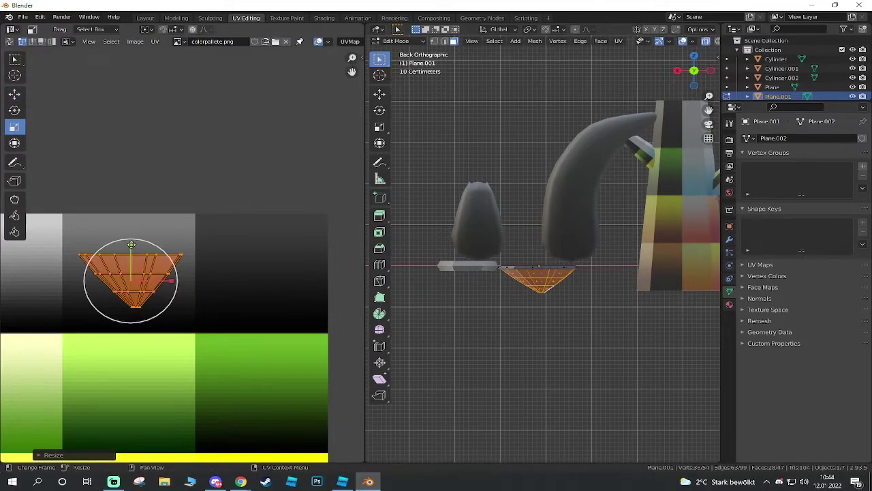
drag(132, 244, 133, 228)
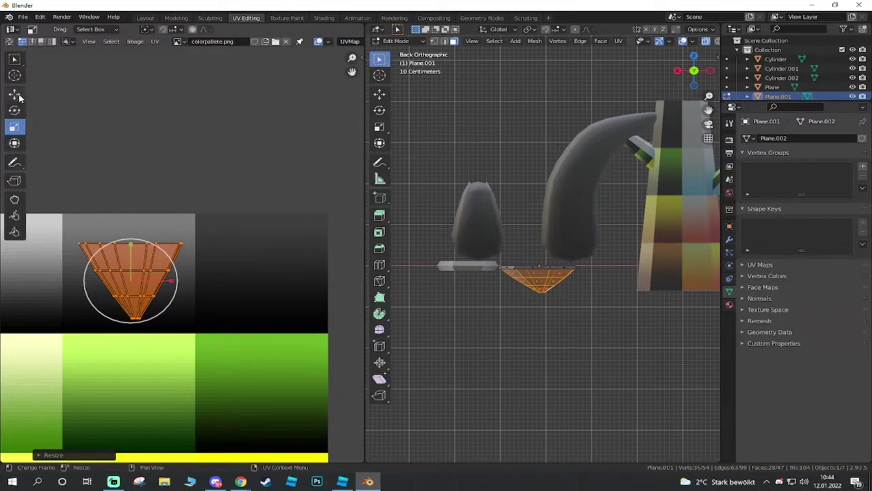
click(16, 95)
key(Tab)
mouse_move(526, 356)
middle_down()
mouse_move(431, 331)
mouse_move(558, 205)
middle_up()
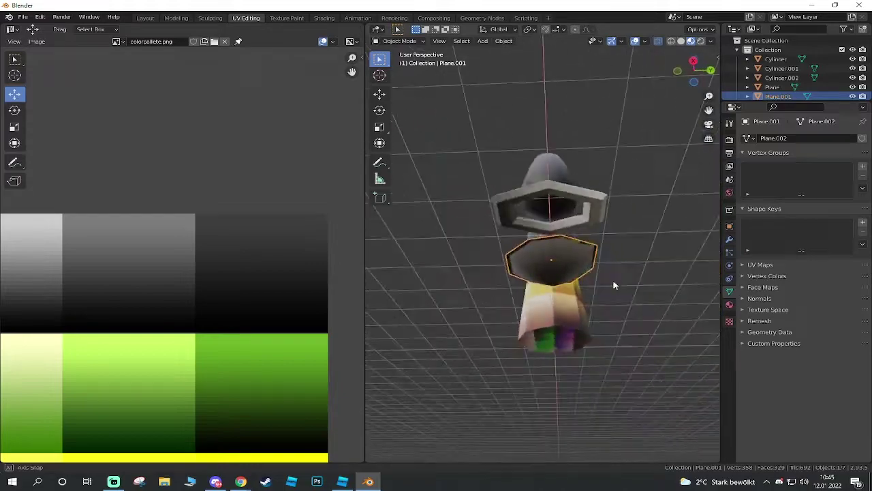
Enter Edit Mode on the platform and switch to a Bottom Orthographic view.
key(KP_Decimal)
middle_drag(633, 204, 559, 126)
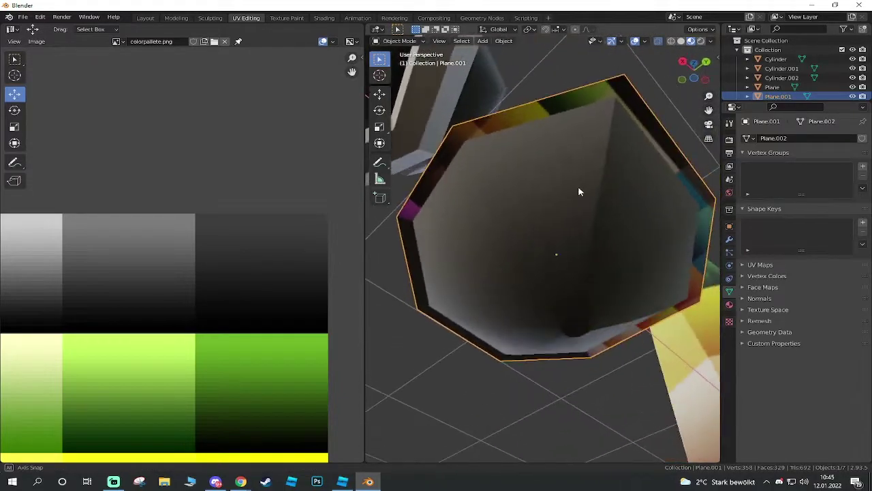
key(Tab)
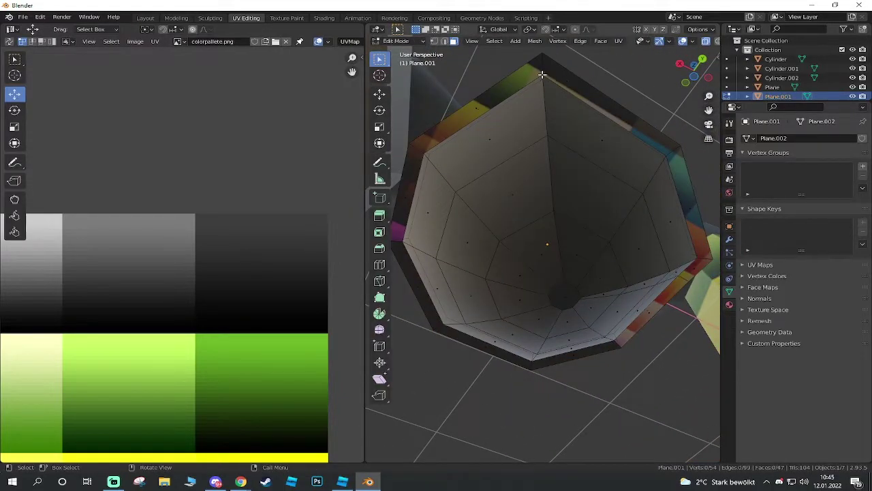
click(709, 77)
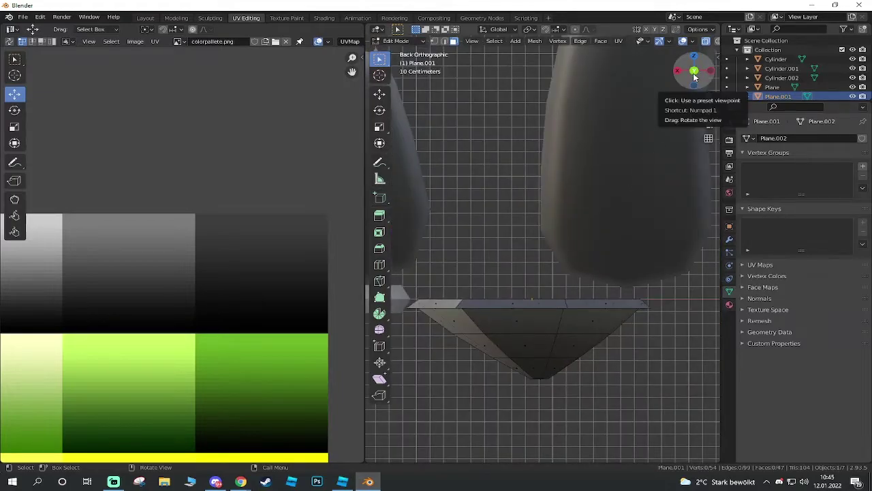
click(694, 80)
click(694, 60)
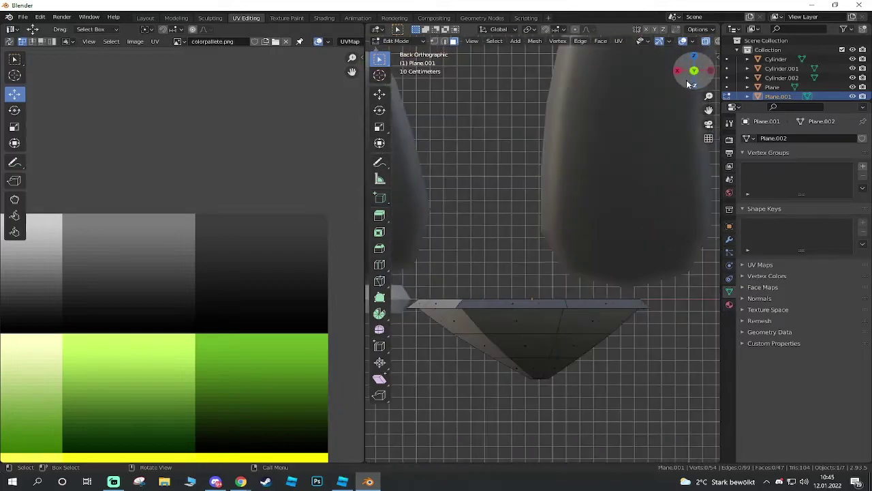
click(694, 58)
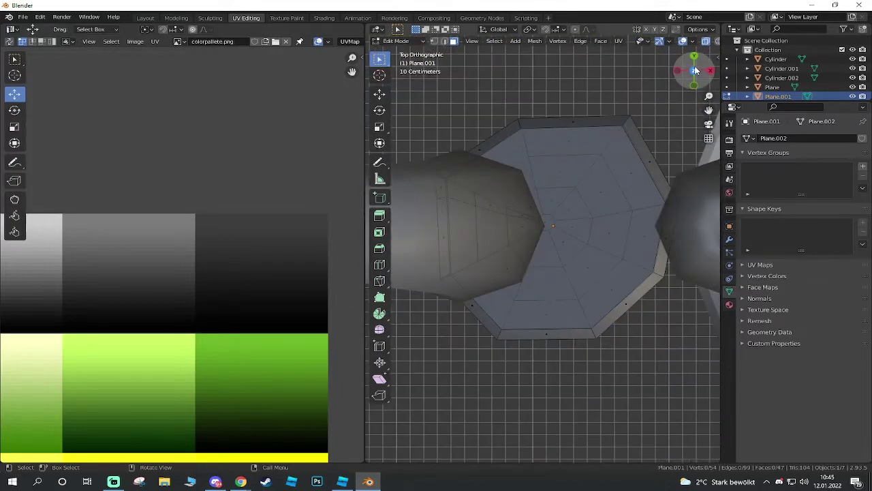
click(695, 71)
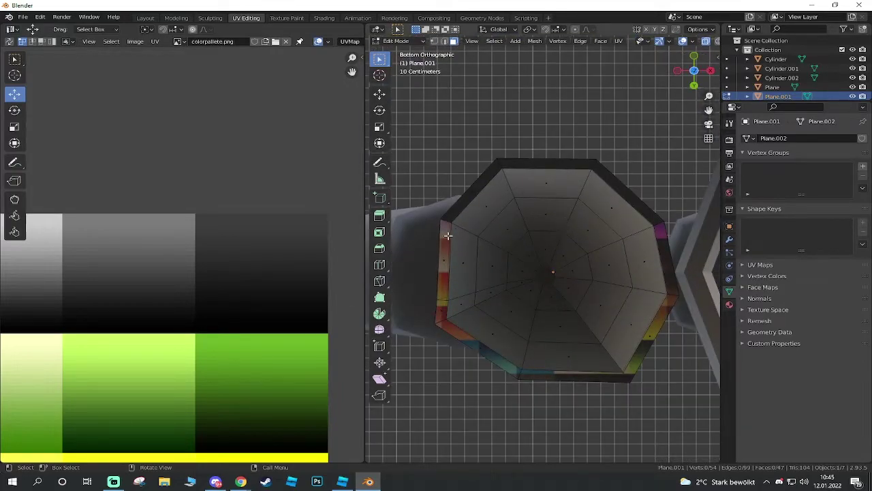
Shift-select the top, left, bottom, diagonal and right rim faces around the octagon.
shift+click(469, 198)
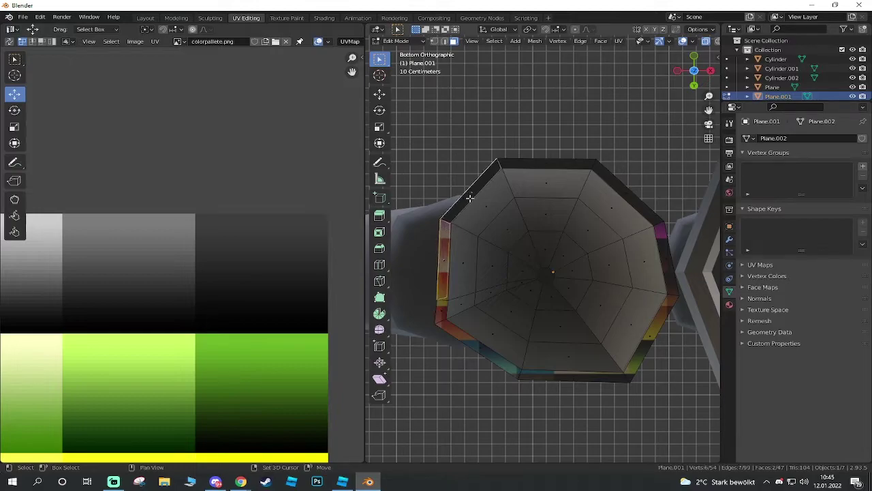
shift+click(537, 162)
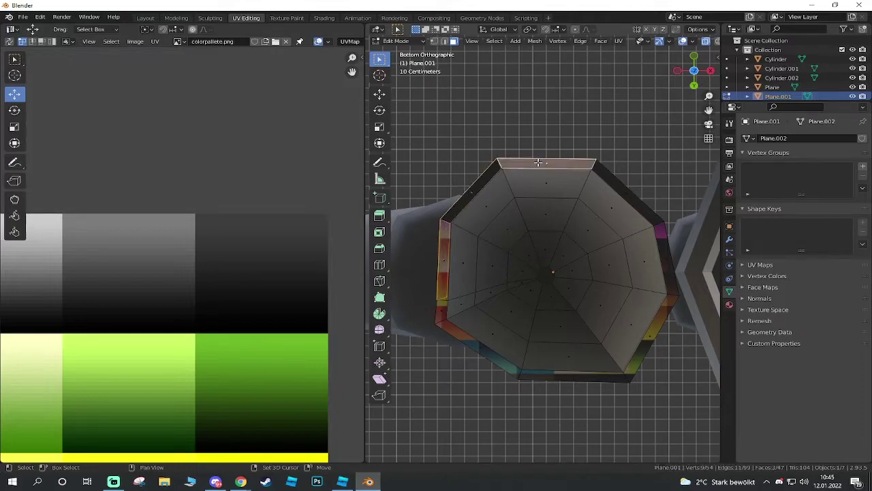
shift+click(607, 174)
click(560, 115)
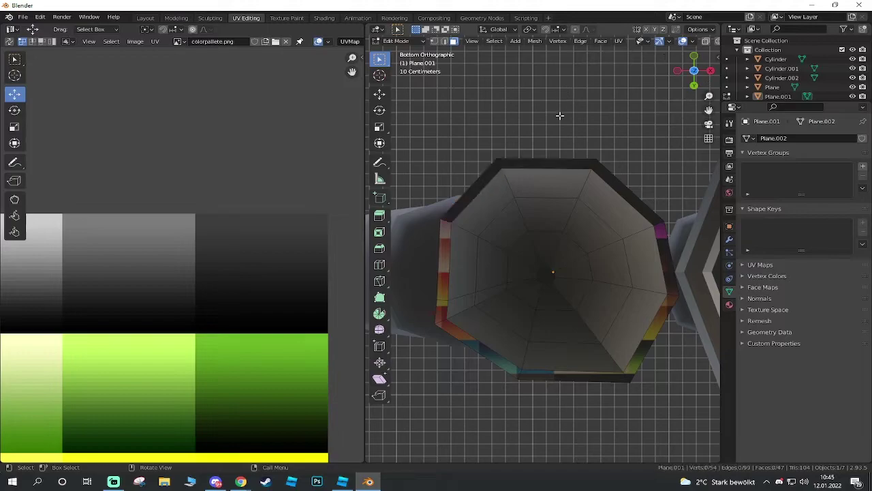
shift+click(546, 167)
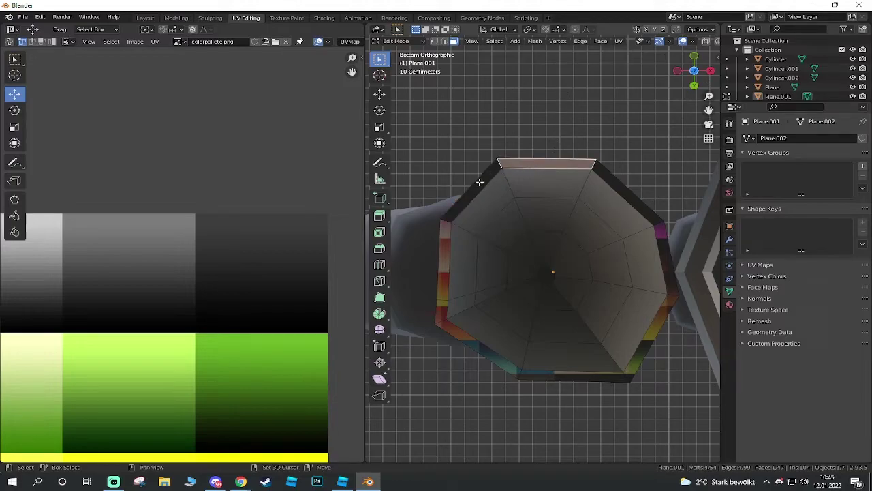
shift+click(479, 182)
shift+click(445, 239)
shift+click(442, 319)
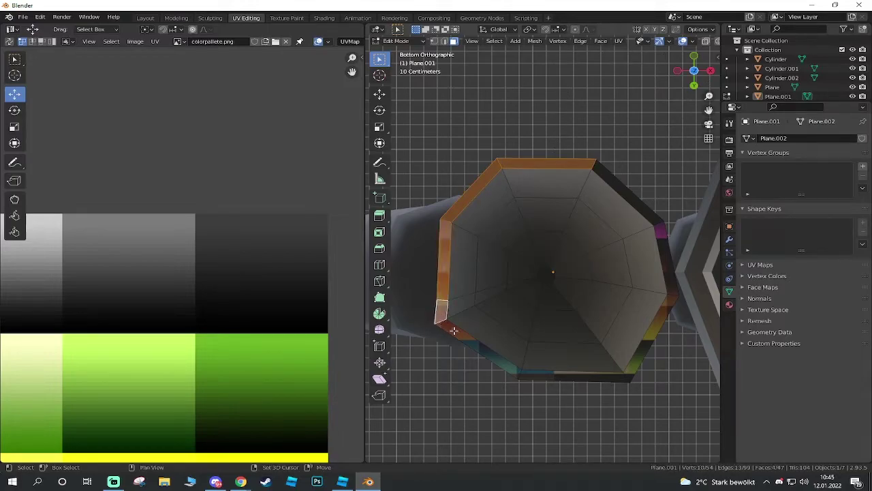
shift+click(459, 336)
shift+click(536, 379)
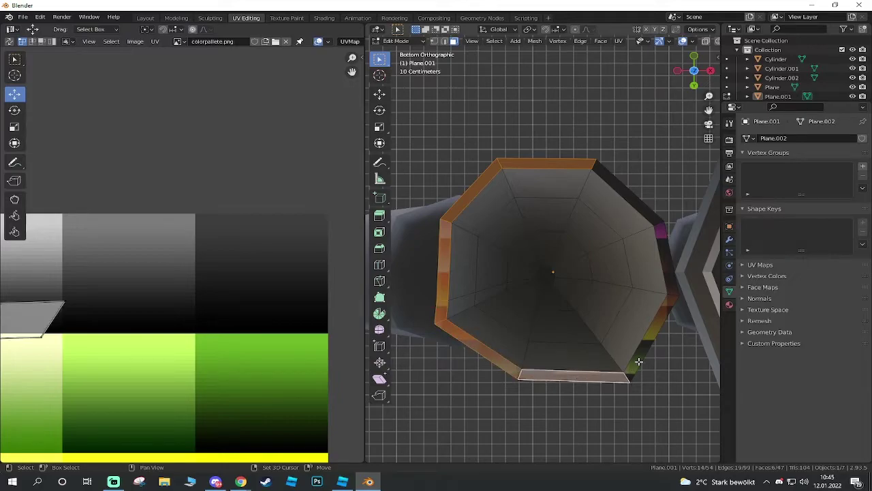
shift+click(640, 362)
shift+click(669, 267)
shift+click(634, 198)
scroll(634, 198, down, 2)
Switch to Back view and project the rim faces' UVs from view.
scroll(244, 315, down, 3)
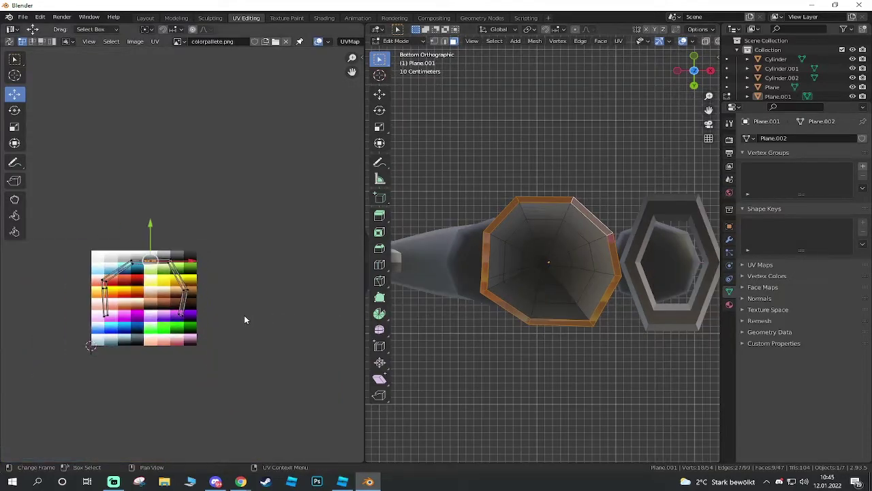
middle_drag(508, 284, 514, 405)
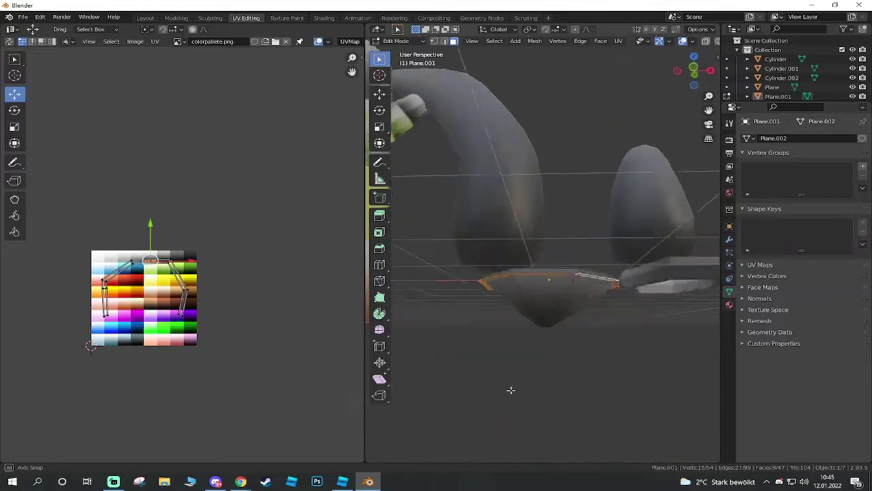
click(695, 71)
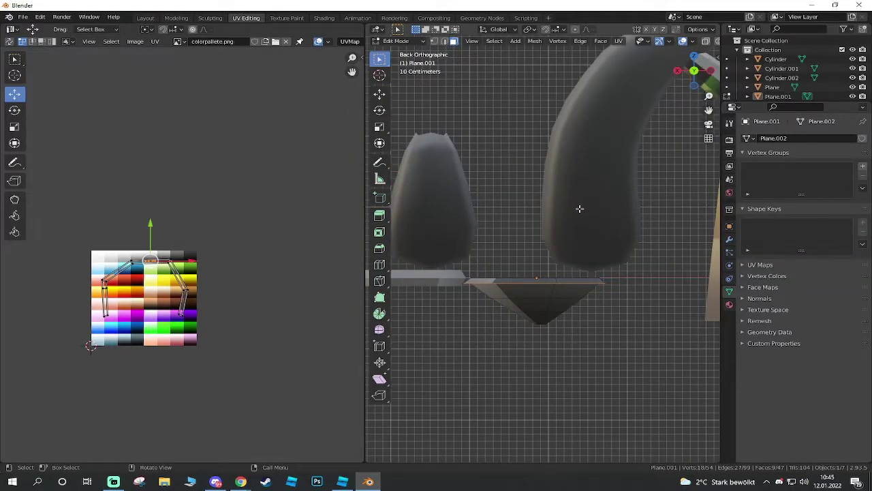
key(u)
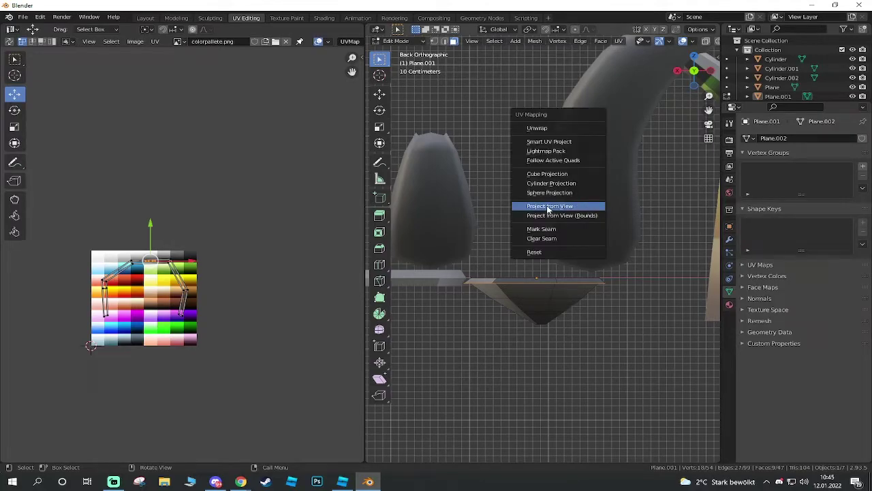
click(548, 207)
Move the rim UVs onto the grey band, scale them to 0.45, and shift them left.
scroll(163, 293, up, 5)
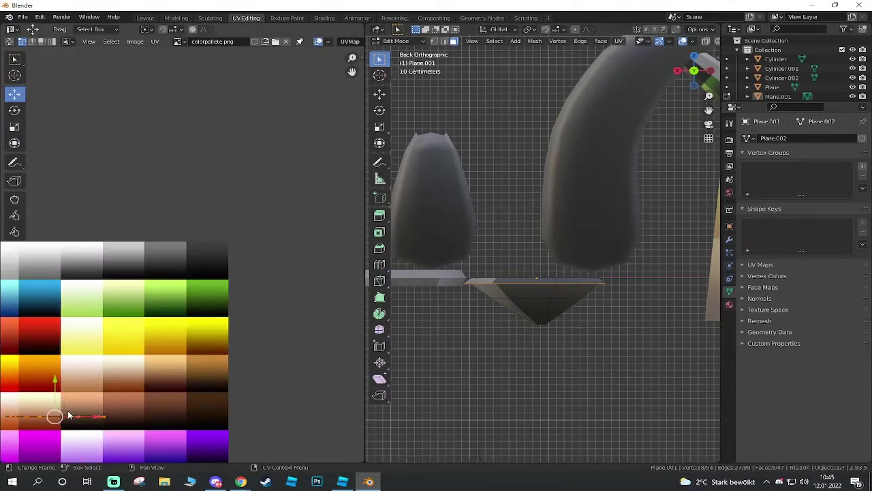
mouse_move(69, 413)
mouse_down()
mouse_move(66, 266)
mouse_move(198, 279)
mouse_up()
scroll(187, 283, up, 2)
scroll(180, 281, up, 2)
scroll(205, 276, up, 1)
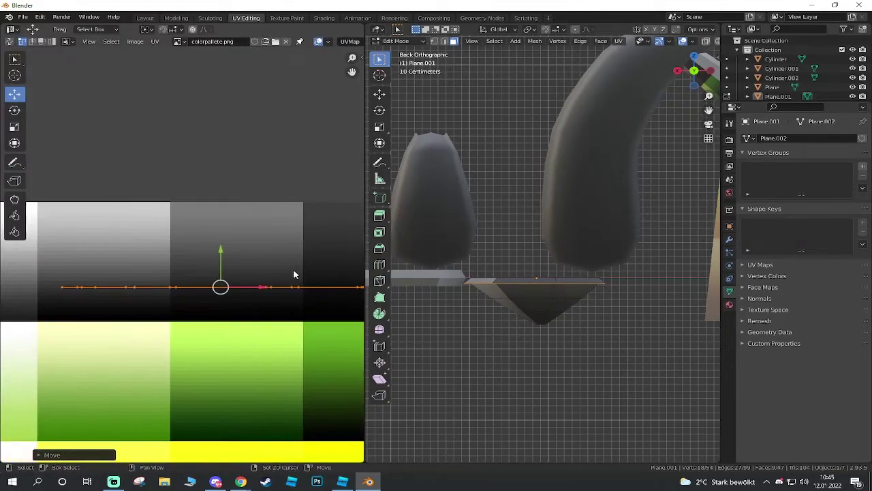
click(15, 128)
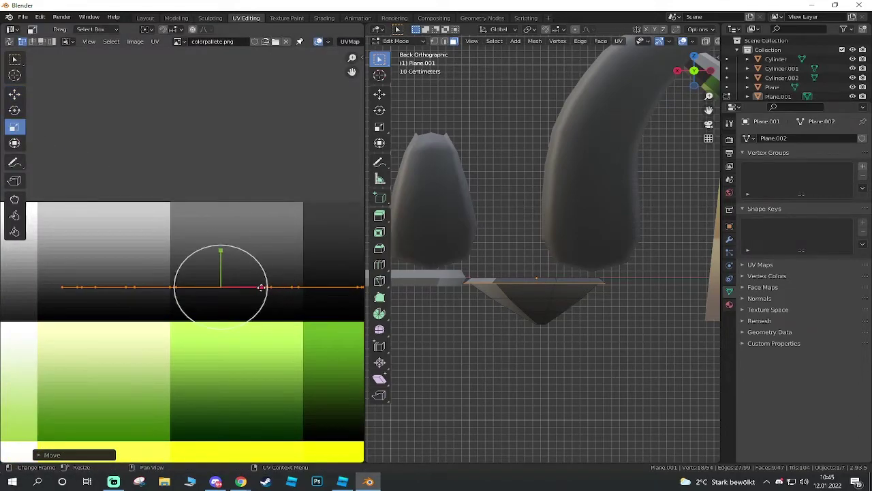
drag(262, 287, 125, 298)
click(15, 93)
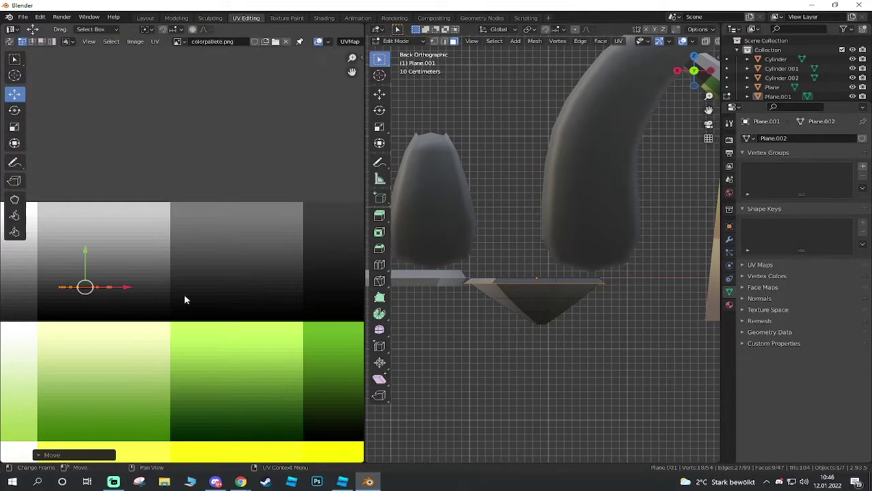
click(543, 385)
Return to Object Mode and select and frame the tall patterned cylinder.
middle_drag(543, 385, 549, 336)
mouse_move(551, 298)
middle_down()
mouse_move(580, 273)
mouse_move(563, 360)
mouse_move(545, 365)
mouse_move(576, 334)
mouse_move(543, 358)
middle_up()
key(Tab)
click(573, 319)
key(KP_Decimal)
mouse_move(580, 266)
middle_down()
mouse_move(529, 267)
mouse_move(606, 260)
mouse_move(610, 244)
middle_up()
Select the trunk and branch pieces and view them straight from the back.
scroll(612, 243, down, 4)
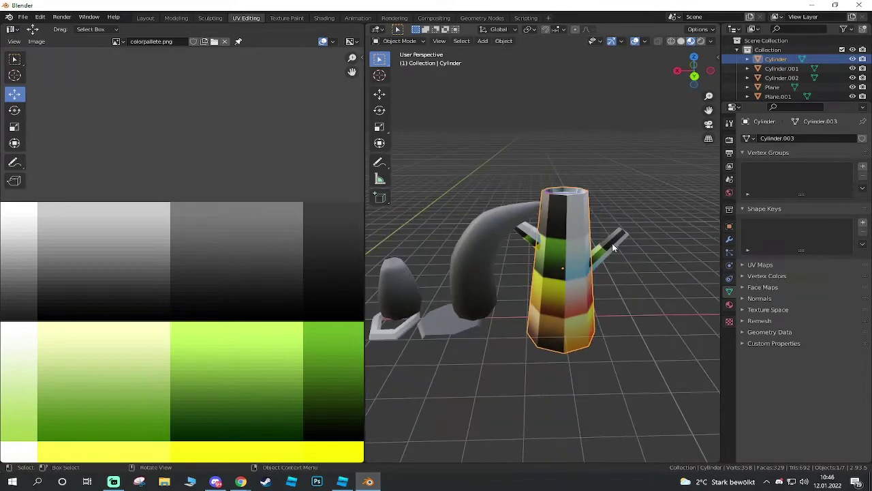
key(ctrl+z)
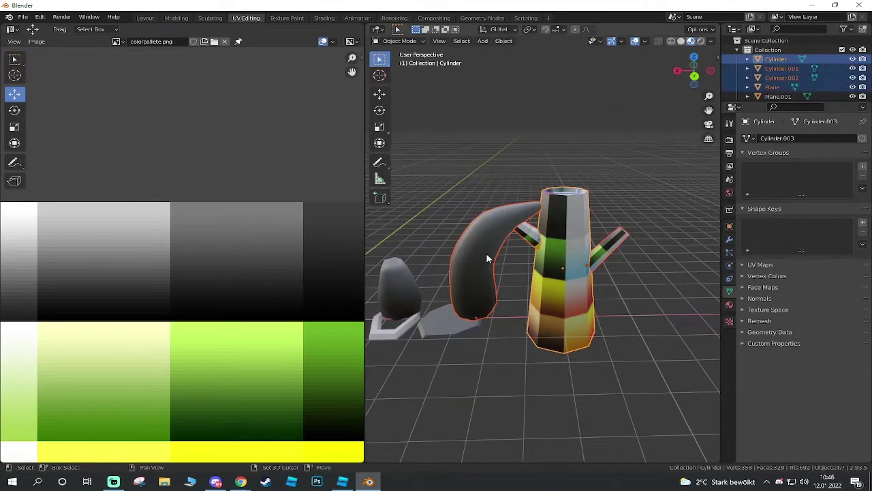
shift+click(487, 257)
click(584, 271)
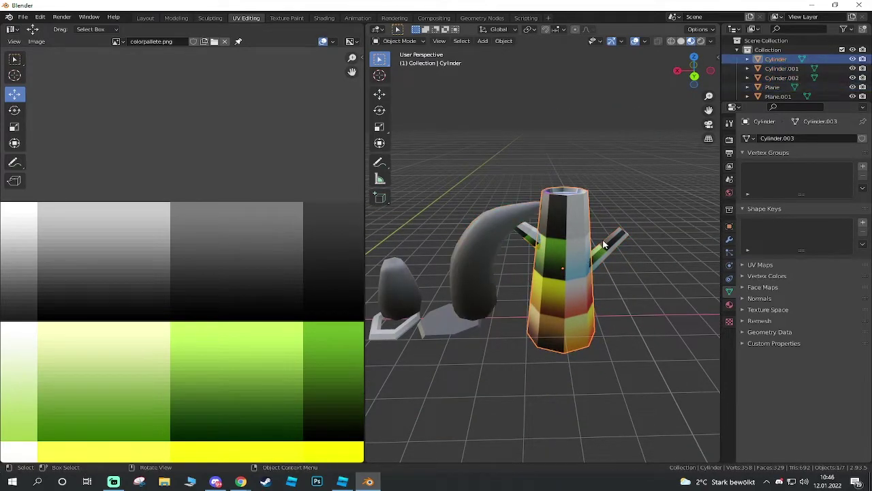
shift+click(603, 246)
shift+click(529, 232)
scroll(608, 277, down, 4)
scroll(582, 284, down, 1)
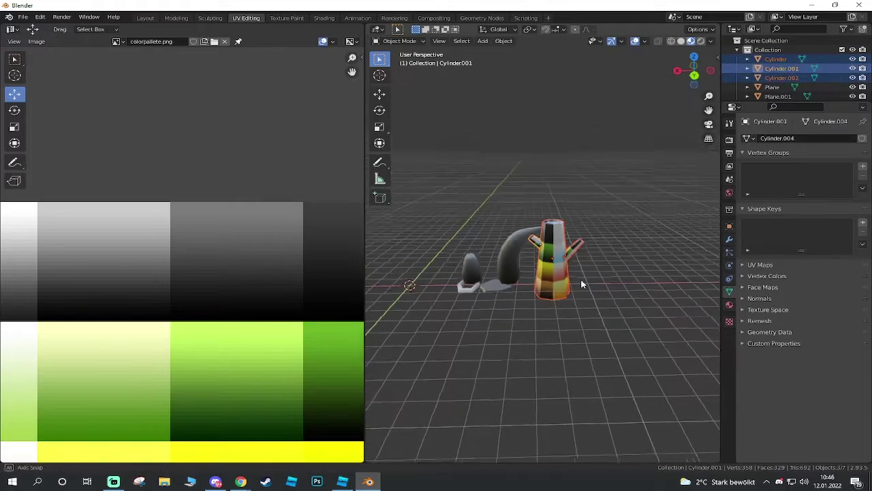
middle_drag(583, 284, 586, 272)
click(695, 72)
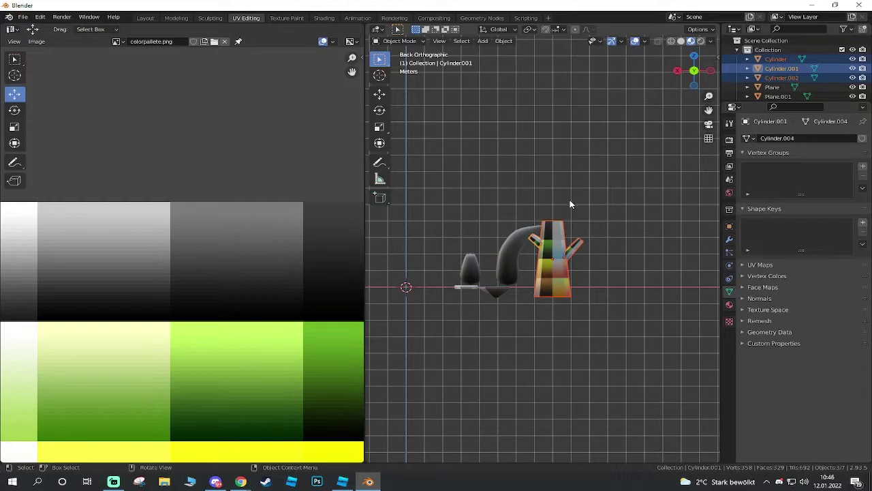
In Edit Mode, select the whole trunk mesh and project its UVs from view.
key(Tab)
key(a)
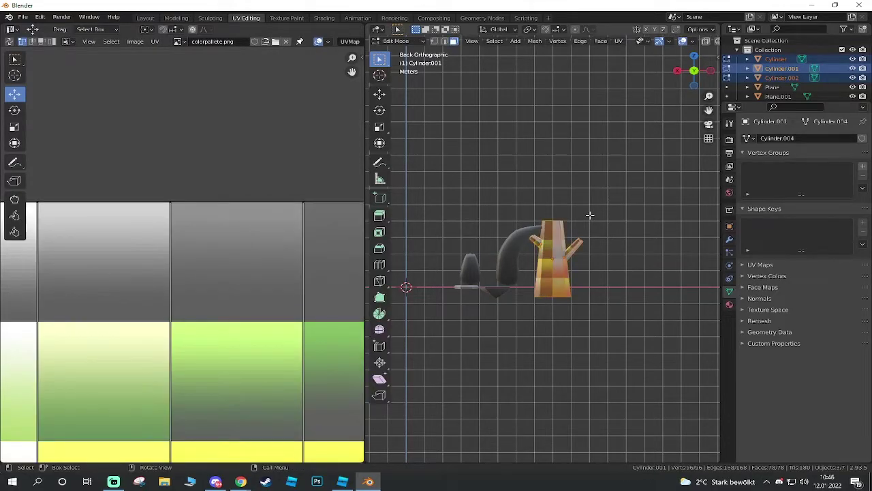
key(u)
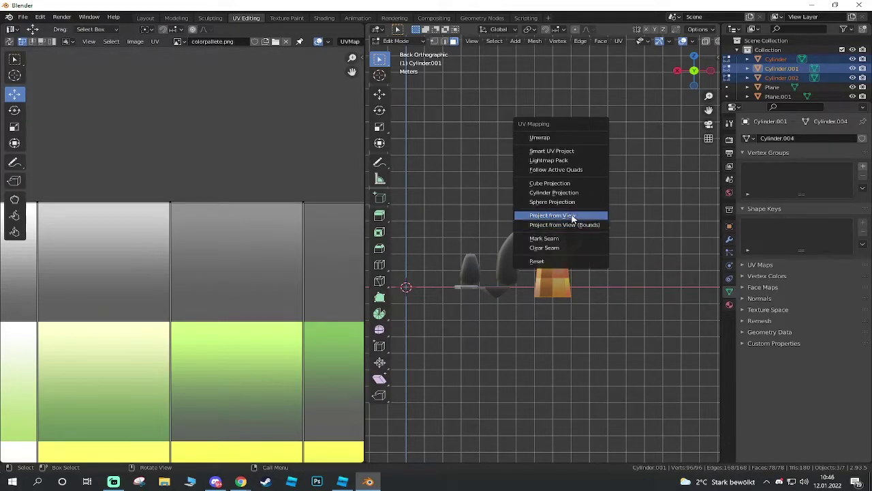
click(573, 216)
Move the trunk's UV island up the palette and shrink it to about a third.
scroll(233, 324, down, 5)
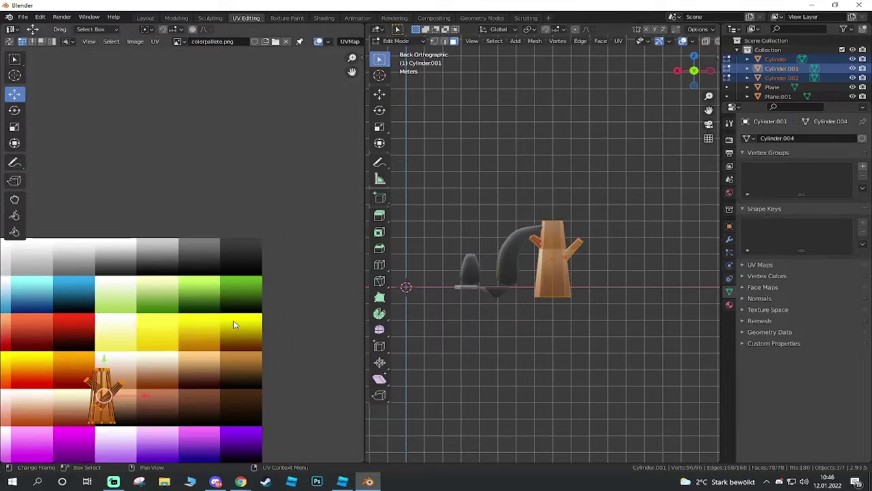
drag(101, 370, 101, 238)
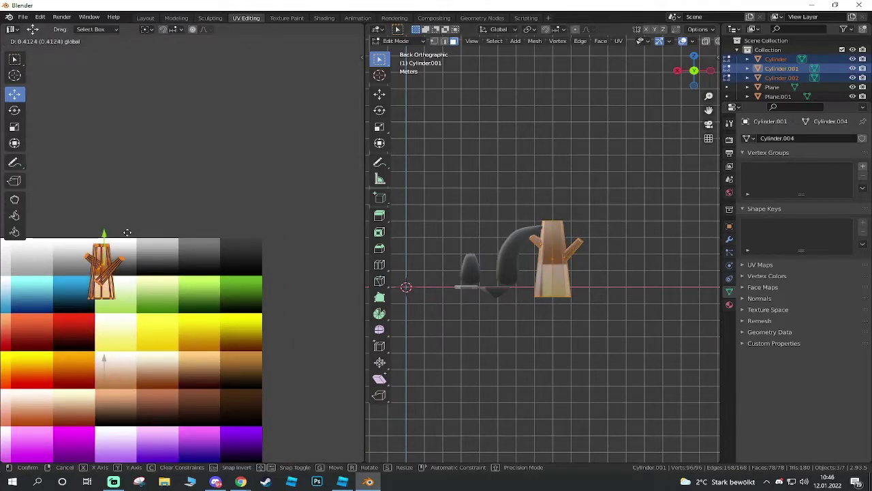
middle_drag(100, 238, 181, 258)
scroll(179, 263, up, 6)
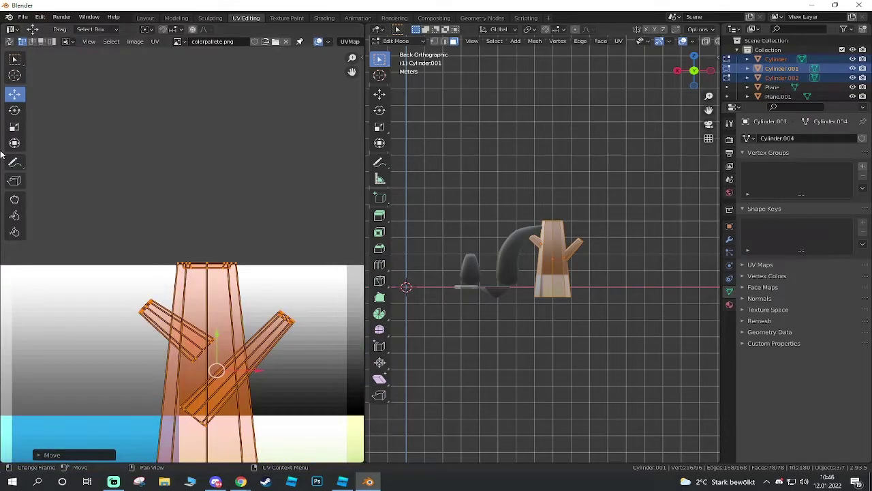
click(14, 127)
drag(236, 340, 224, 355)
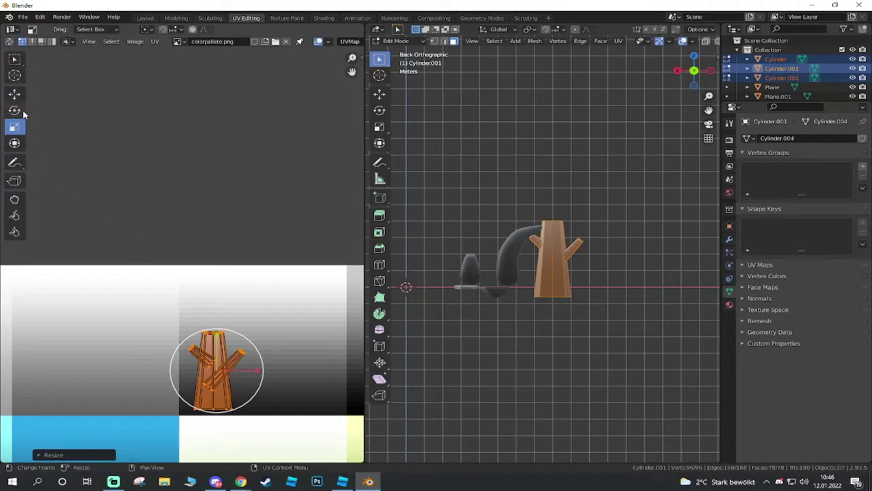
click(14, 94)
Place the trunk's UV island on the dark brown palette cells.
scroll(273, 279, down, 4)
middle_drag(280, 287, 224, 262)
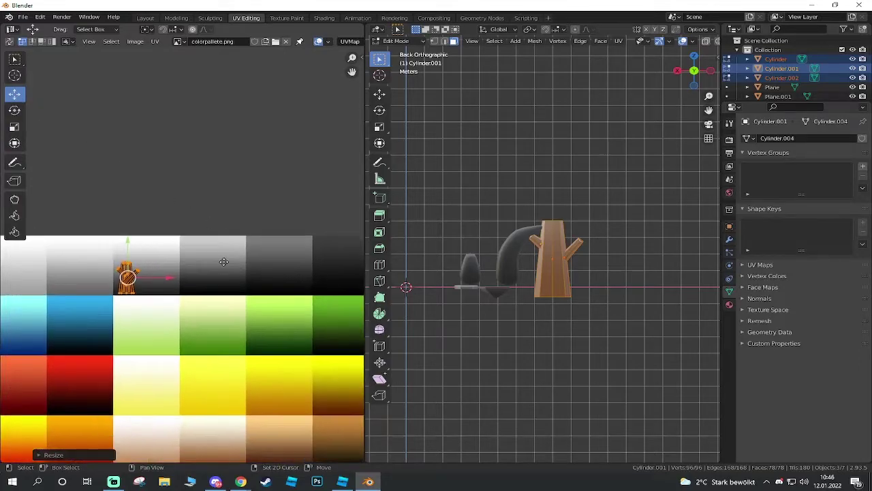
scroll(223, 262, down, 4)
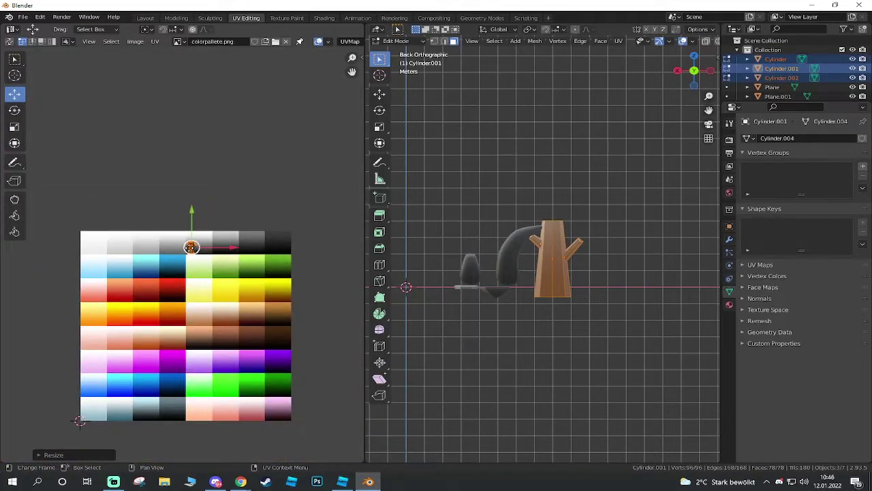
drag(191, 246, 283, 334)
click(282, 337)
scroll(283, 337, up, 1)
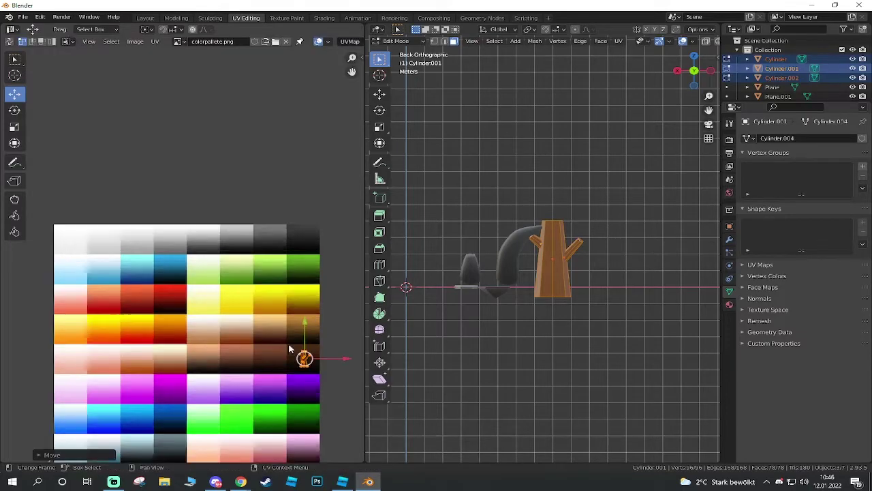
scroll(302, 356, up, 4)
middle_drag(302, 356, 127, 136)
middle_drag(259, 251, 203, 190)
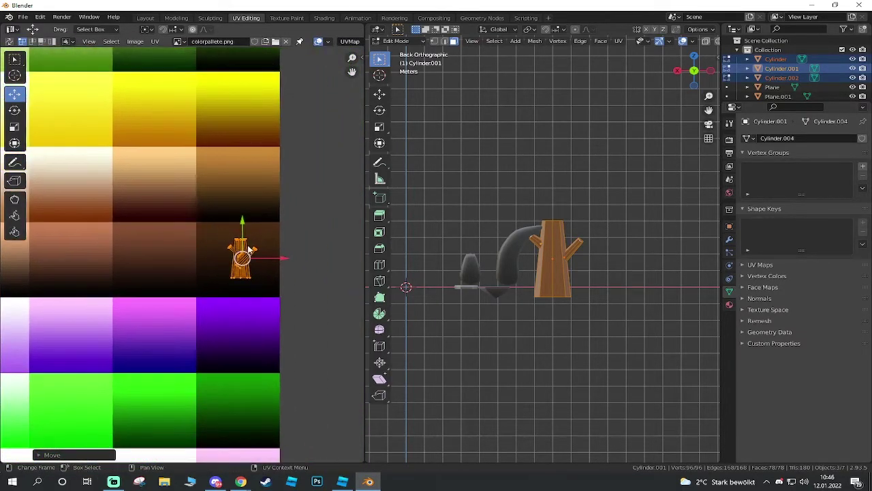
scroll(286, 280, up, 4)
Inspect the textured trunk and select the octagonal cylinder's top face in Edit Mode.
key(Tab)
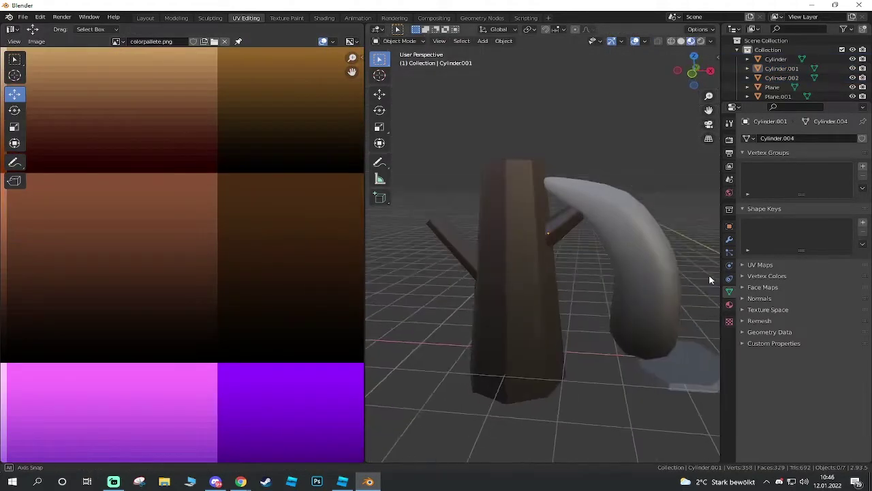
mouse_move(532, 273)
middle_down()
mouse_move(616, 288)
mouse_move(612, 302)
mouse_move(574, 292)
mouse_move(584, 244)
middle_up()
scroll(612, 302, down, 5)
scroll(575, 291, up, 5)
key(Tab)
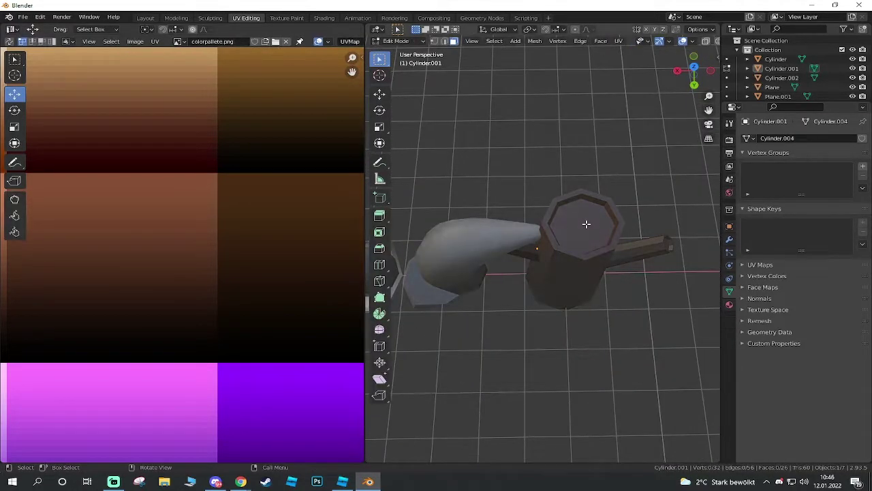
key(Tab)
click(594, 230)
key(Tab)
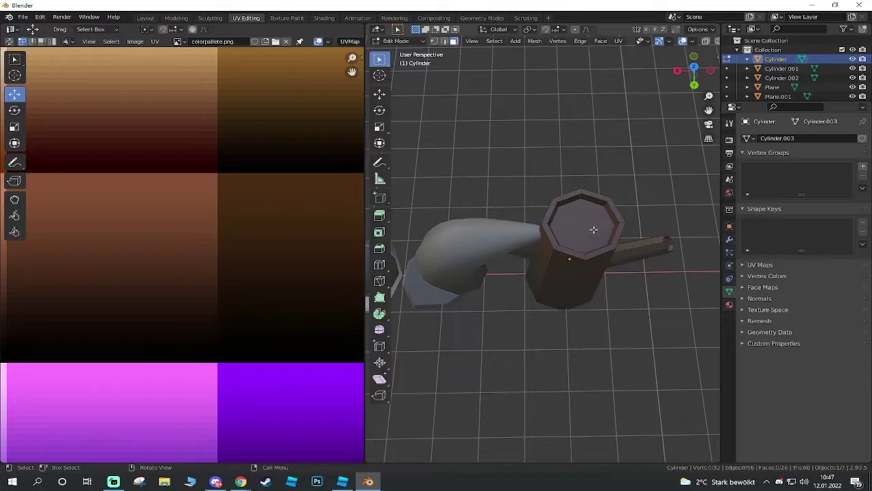
click(583, 227)
middle_drag(584, 227, 518, 199)
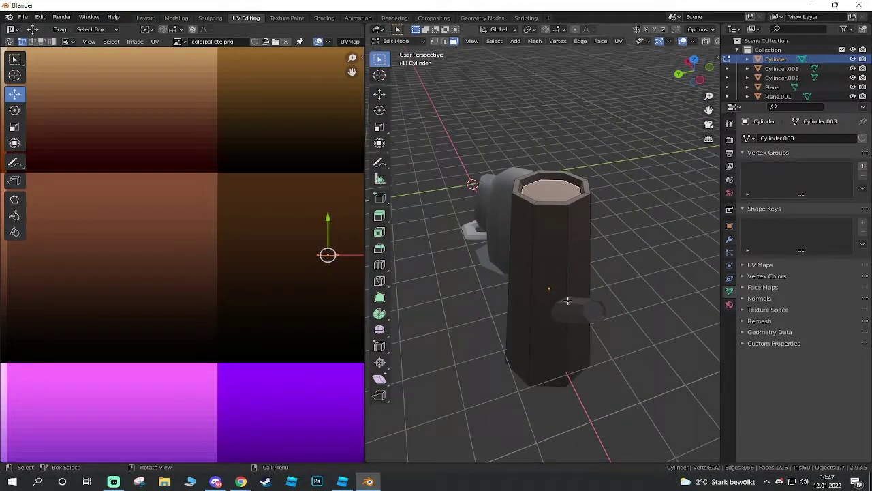
middle_drag(526, 305, 655, 198)
Select the branch and cylinder body with the trunk active, and enter Edit Mode.
key(Tab)
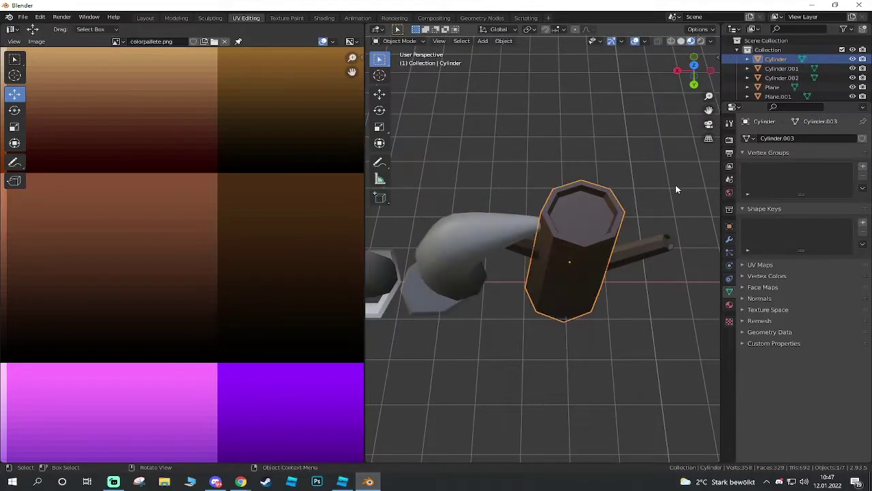
mouse_move(680, 180)
mouse_down()
mouse_move(561, 330)
mouse_move(529, 343)
mouse_up()
shift+click(476, 237)
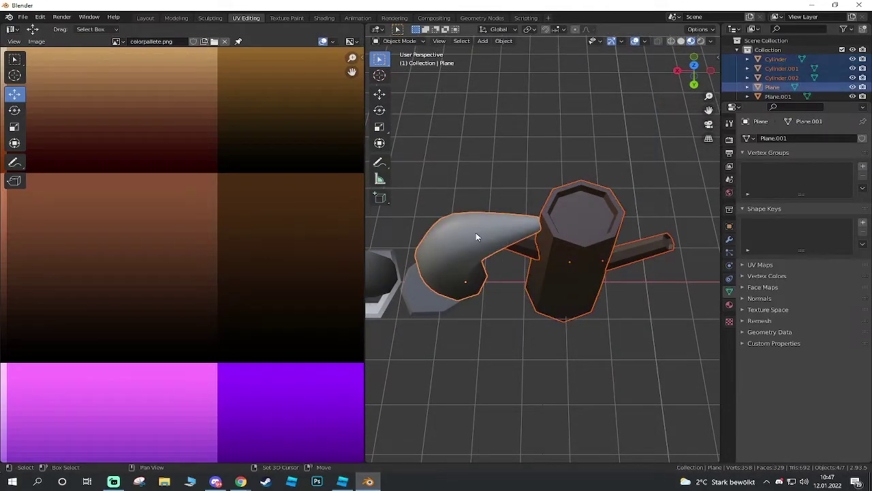
key(Tab)
key(Tab)
click(655, 282)
middle_drag(654, 282, 606, 283)
click(644, 307)
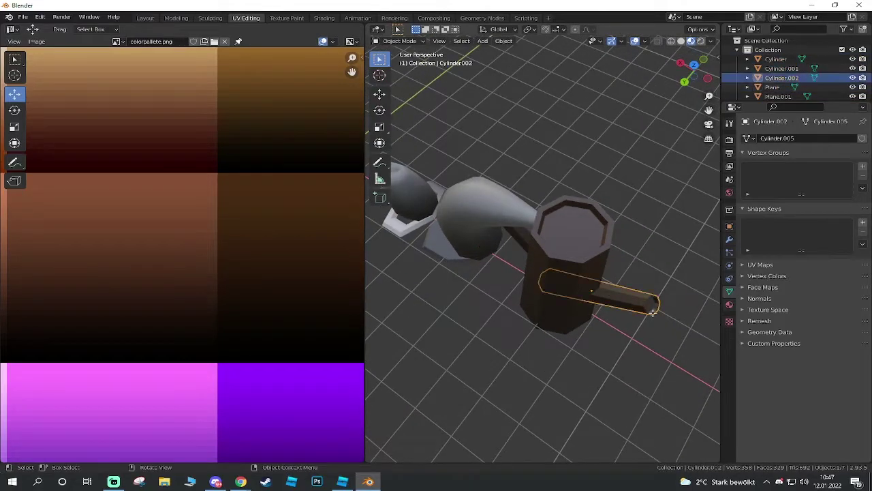
shift+click(586, 249)
mouse_move(586, 249)
middle_down()
mouse_move(585, 273)
mouse_move(563, 273)
mouse_move(550, 330)
mouse_move(607, 315)
middle_up()
shift+click(563, 273)
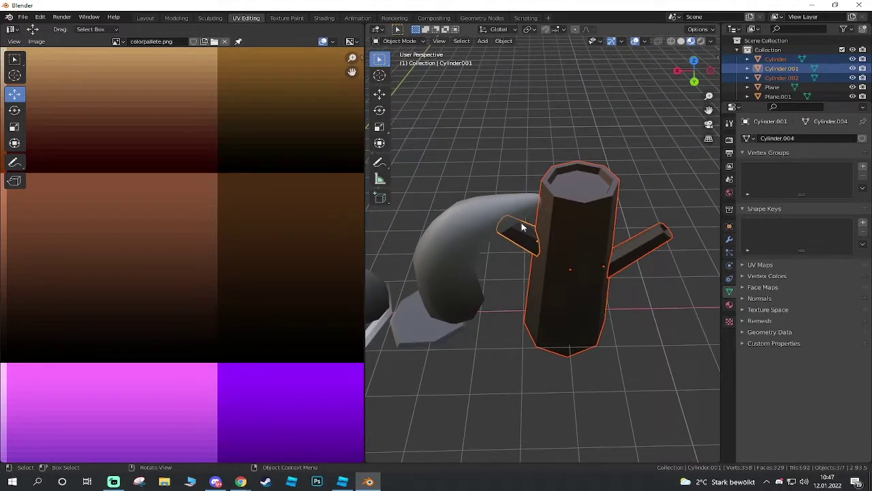
mouse_move(627, 242)
middle_down()
mouse_move(580, 294)
mouse_move(627, 328)
middle_up()
key(Tab)
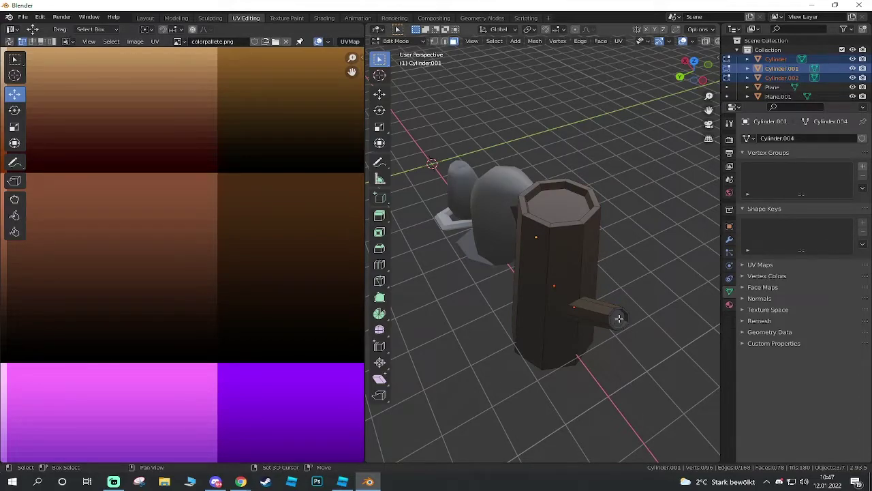
Nudge the trunk's top-cap UVs slightly down onto a darker brown.
click(562, 205)
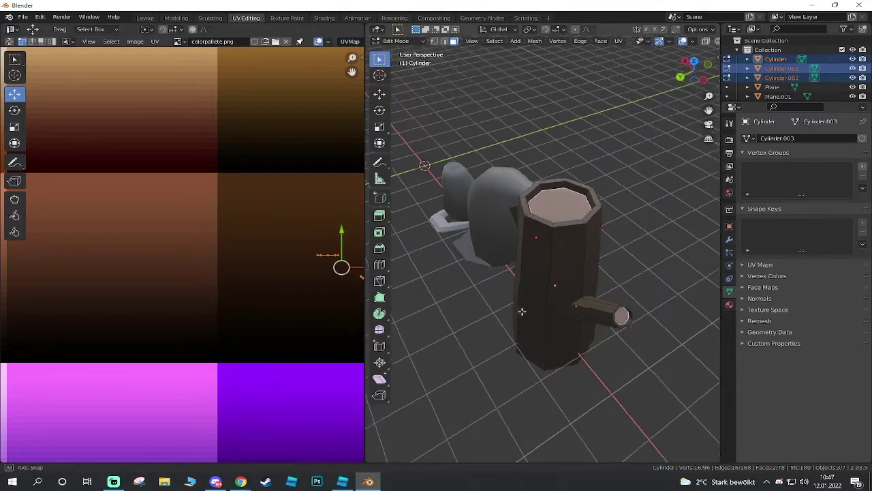
middle_drag(562, 204, 570, 234)
scroll(576, 252, up, 5)
mouse_move(586, 269)
middle_down()
mouse_move(621, 300)
mouse_move(627, 288)
middle_up()
scroll(629, 289, down, 2)
scroll(590, 252, down, 2)
click(590, 252)
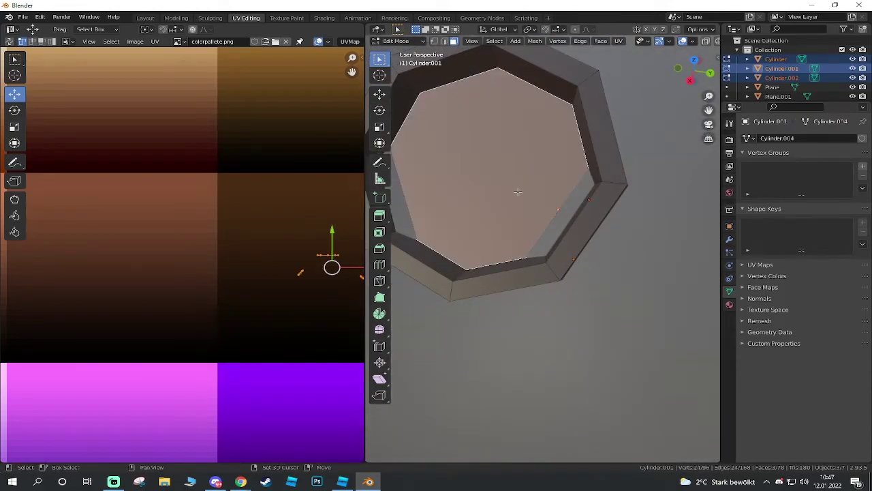
scroll(598, 222, down, 3)
mouse_move(590, 252)
middle_down()
mouse_move(598, 223)
mouse_move(516, 234)
mouse_move(469, 227)
middle_up()
scroll(469, 227, down, 3)
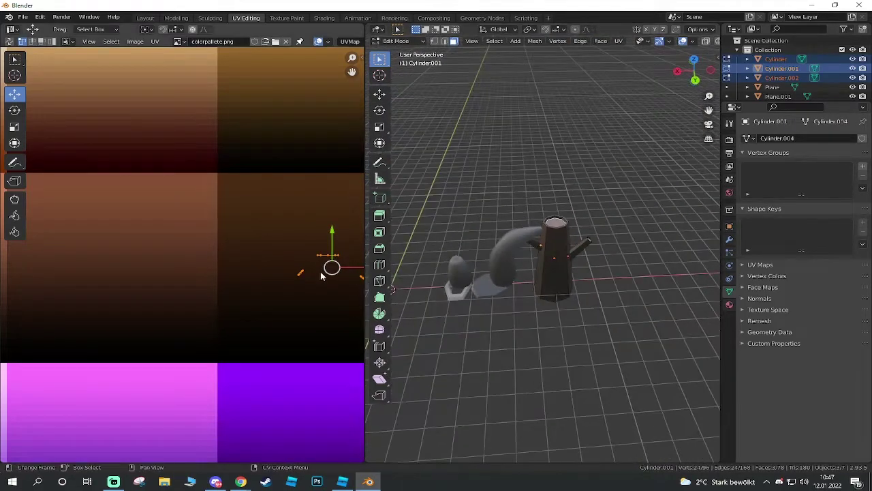
scroll(303, 278, down, 5)
drag(230, 226, 233, 249)
mouse_move(436, 280)
middle_down()
mouse_move(411, 288)
mouse_move(613, 336)
mouse_move(675, 402)
mouse_move(578, 462)
mouse_move(673, 399)
mouse_move(623, 341)
mouse_move(578, 238)
mouse_move(642, 376)
mouse_move(571, 314)
middle_up()
scroll(611, 338, up, 5)
scroll(612, 337, down, 3)
Return to Object Mode and centre the model in the view.
key(Tab)
scroll(604, 346, down, 3)
scroll(599, 334, down, 3)
scroll(571, 313, up, 5)
shift+middle_drag(518, 334, 575, 313)
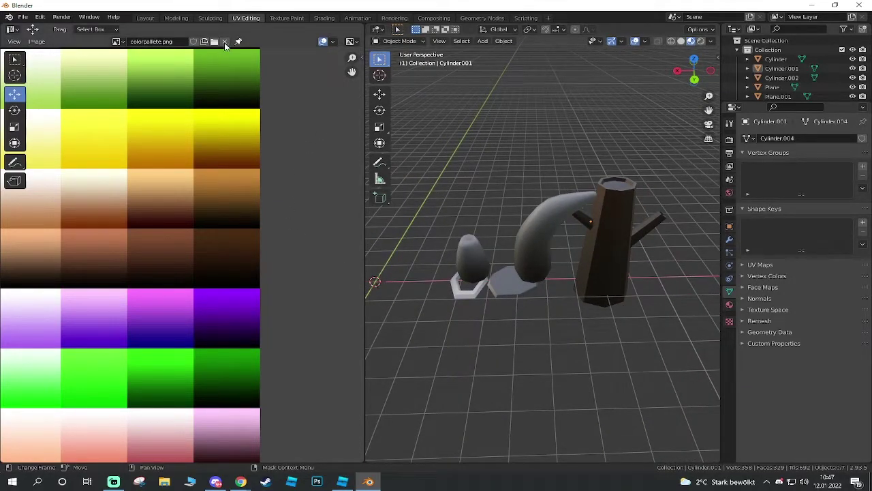
In the Layout workspace, switch the viewport to Material Preview and orbit in close from low.
click(144, 17)
mouse_move(431, 208)
middle_down()
mouse_move(399, 276)
mouse_move(389, 341)
mouse_move(381, 303)
mouse_move(425, 341)
middle_up()
scroll(424, 341, down, 5)
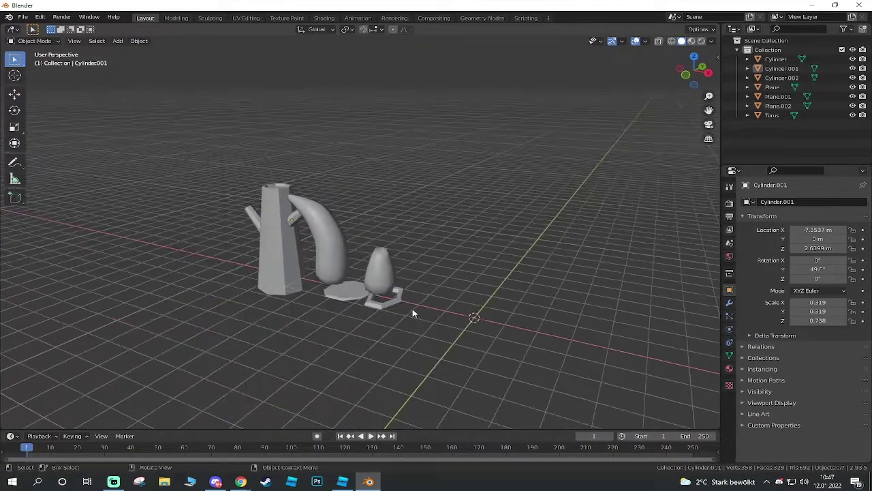
middle_drag(418, 311, 681, 320)
key(z)
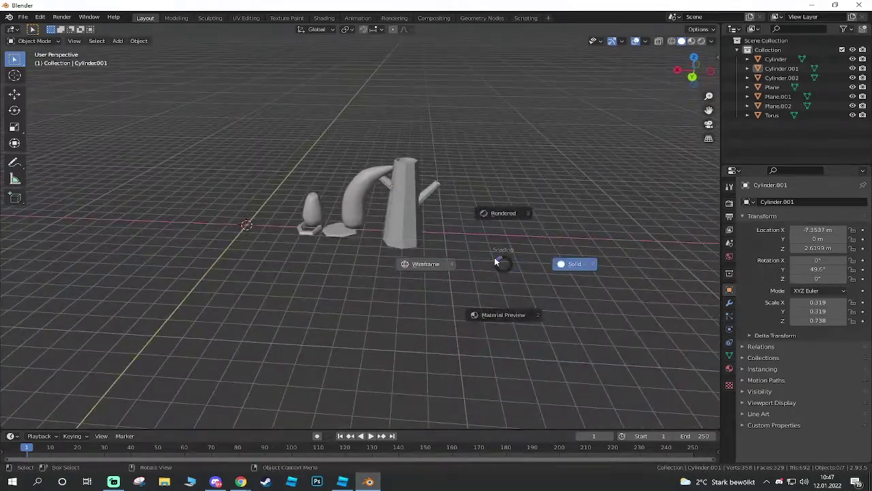
click(468, 252)
key(z)
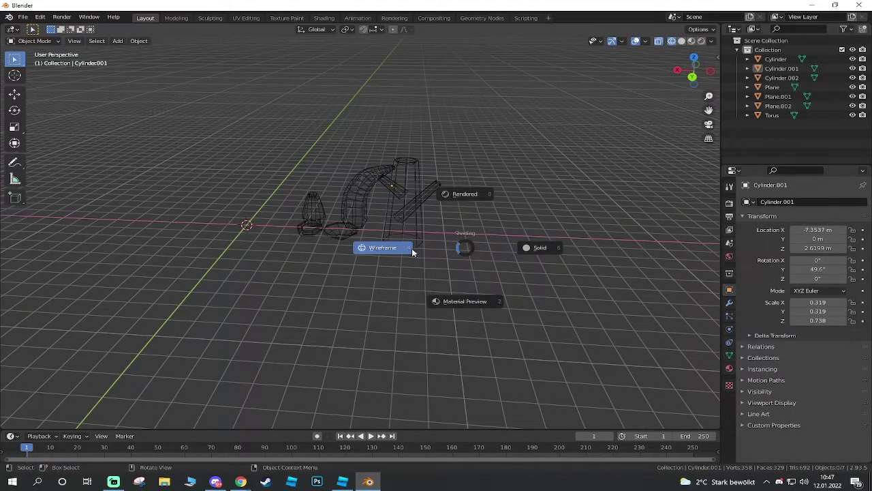
click(536, 247)
key(z)
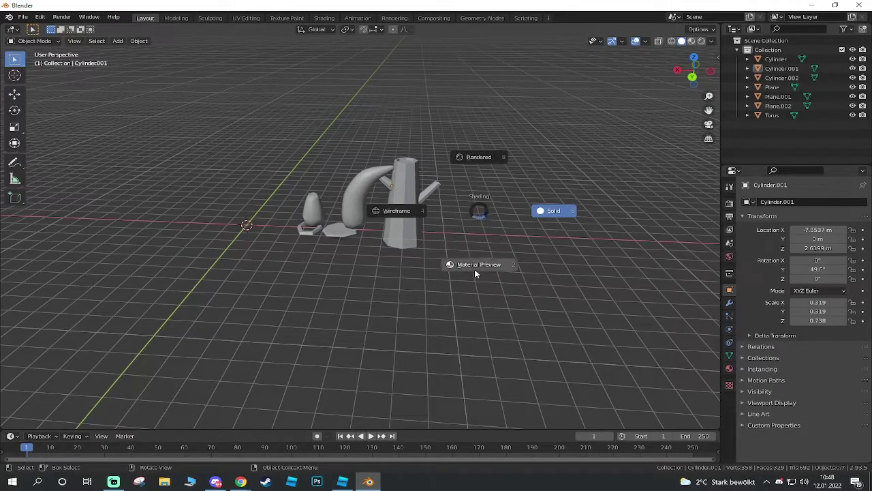
click(480, 268)
mouse_move(395, 260)
middle_down()
mouse_move(437, 317)
mouse_move(536, 343)
mouse_move(590, 299)
mouse_move(523, 351)
mouse_move(520, 331)
mouse_move(459, 245)
mouse_move(448, 160)
mouse_move(436, 364)
mouse_move(419, 326)
middle_up()
Start an FBX export and create a new Lavaland folder inside Meshes Für Simulator.
click(26, 18)
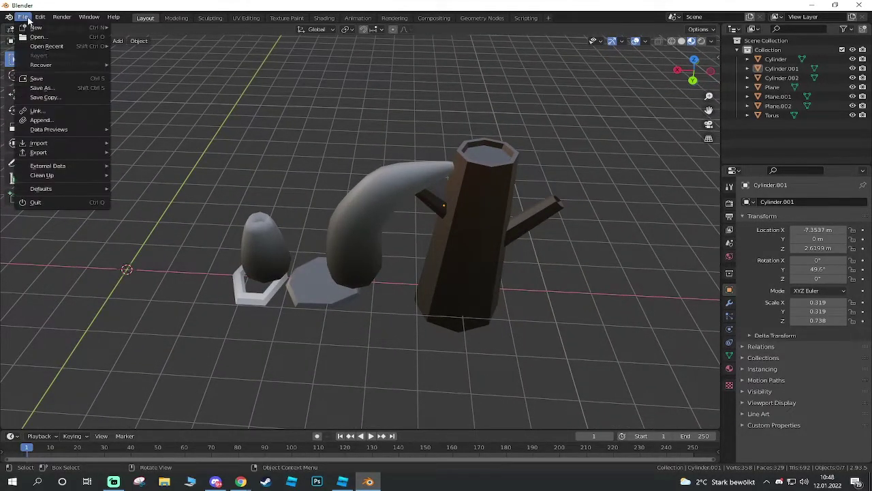
mouse_move(39, 152)
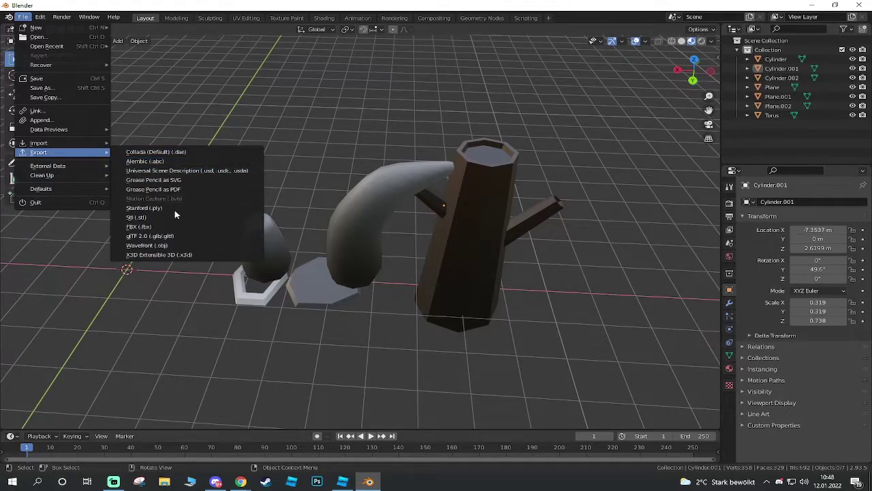
click(155, 227)
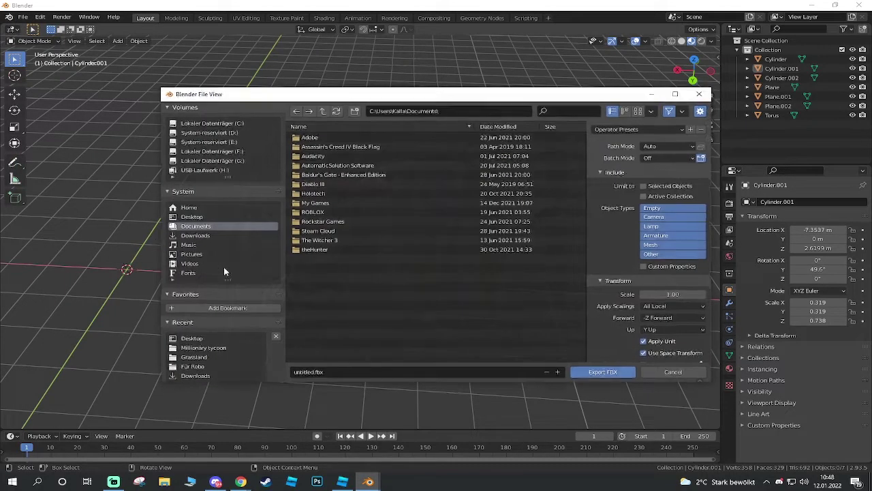
click(202, 358)
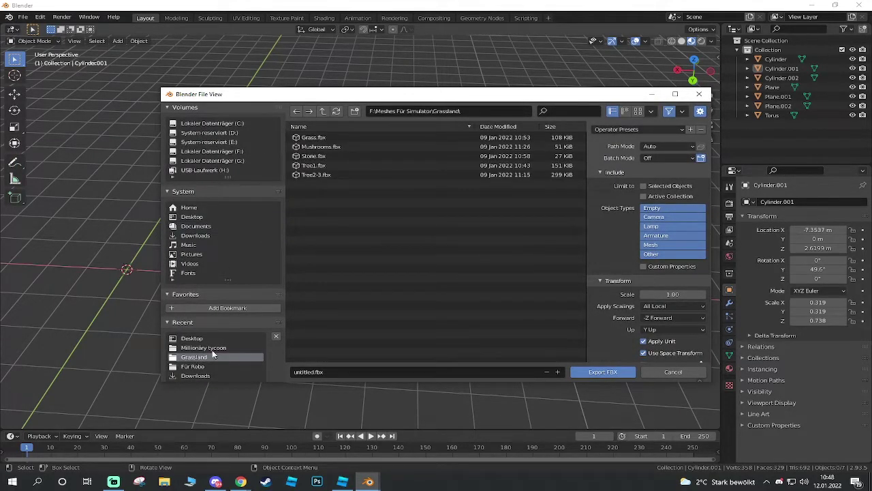
click(323, 112)
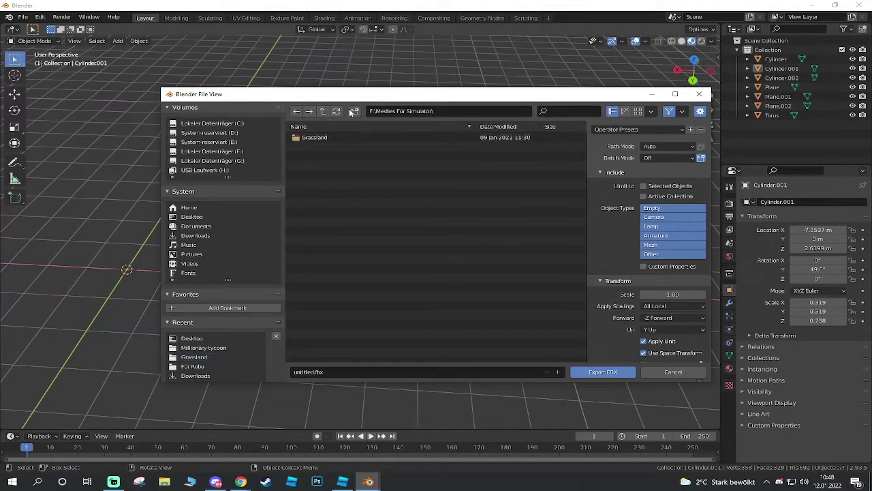
click(355, 113)
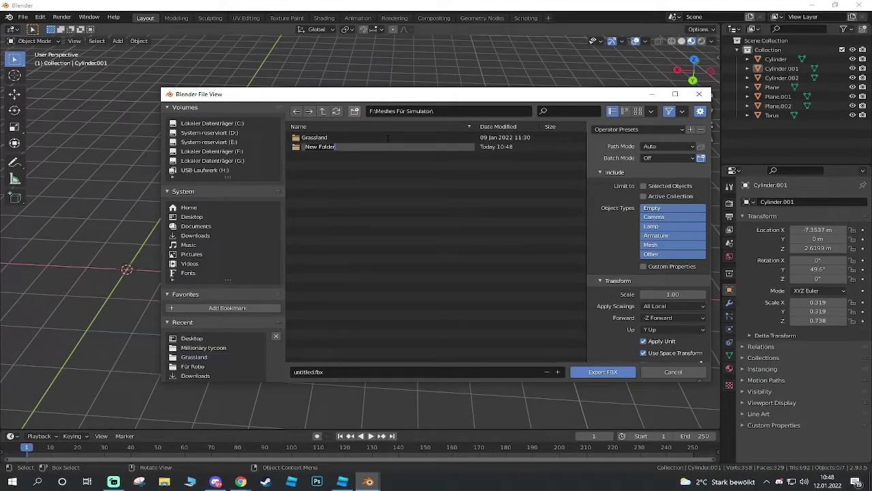
text(Lavaland)
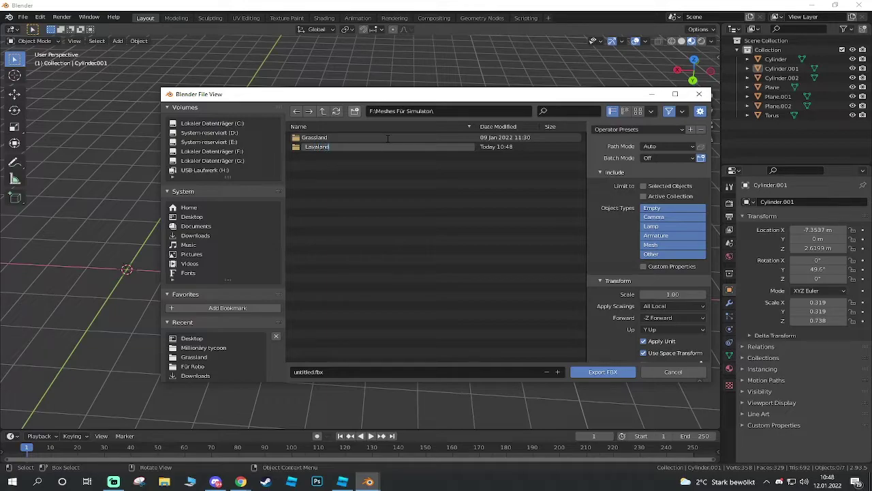
key(Return)
double_click(386, 147)
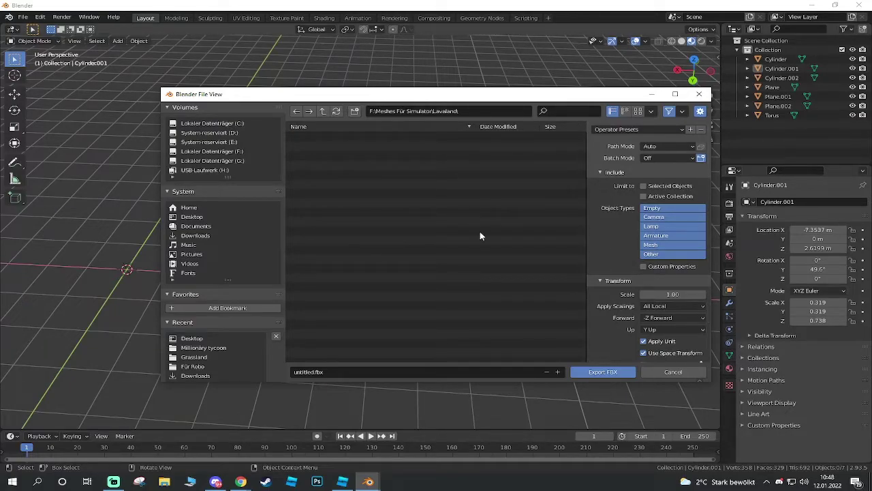
Name the file Assets.fbx, limit it to selected objects, and export it.
click(315, 372)
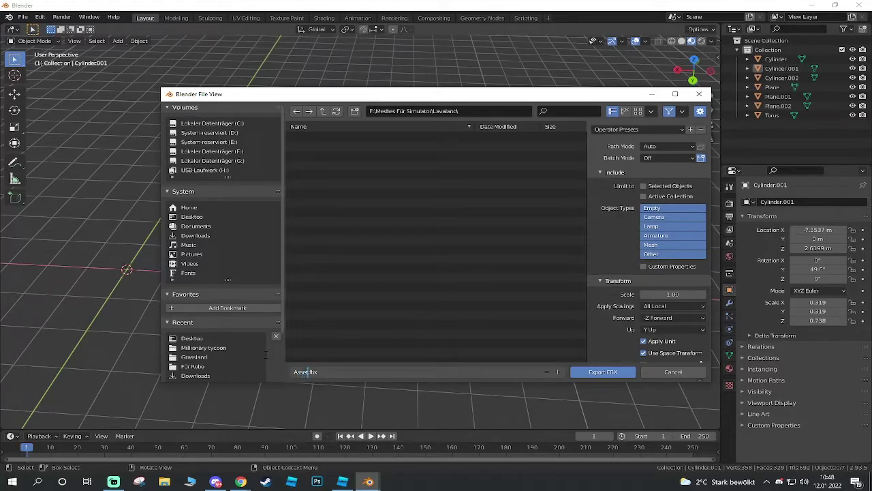
click(643, 186)
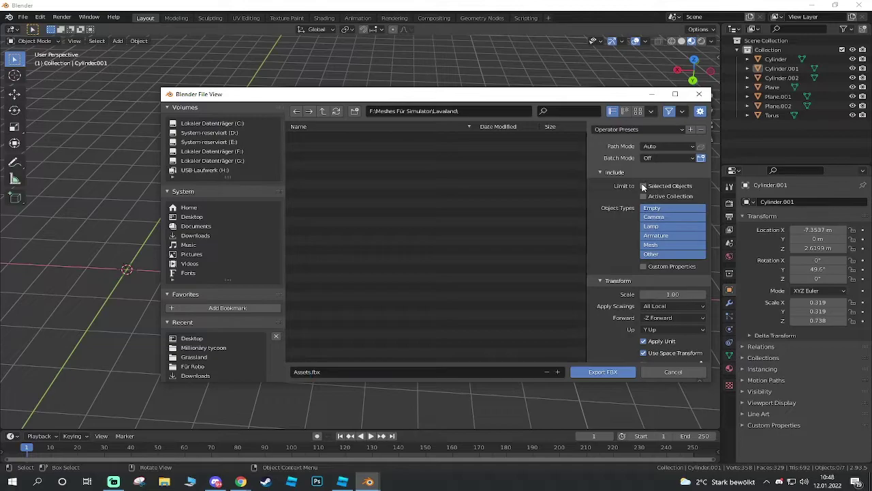
click(644, 186)
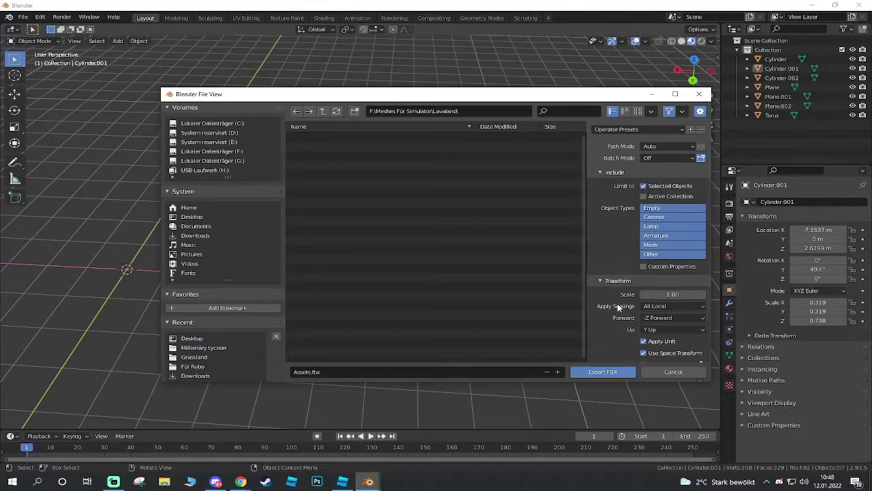
click(602, 372)
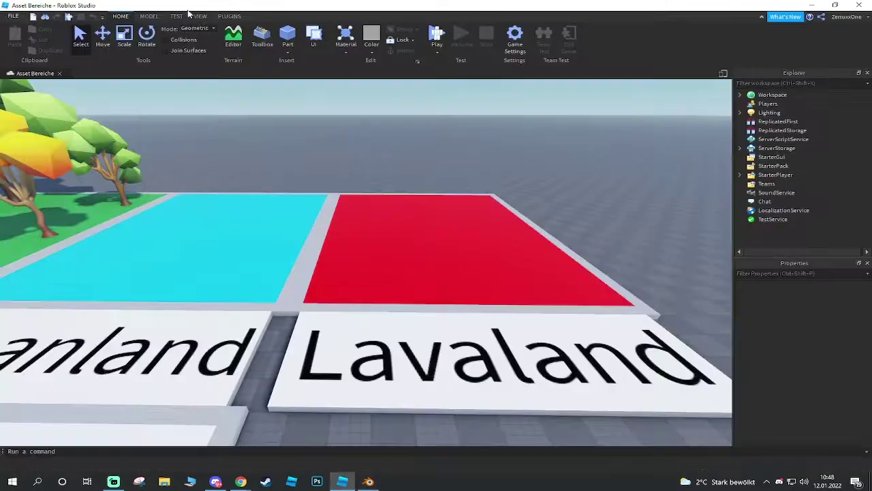
Open Add Meshes on the Asset Manager's Meshes folder, then cancel the file picker.
click(102, 29)
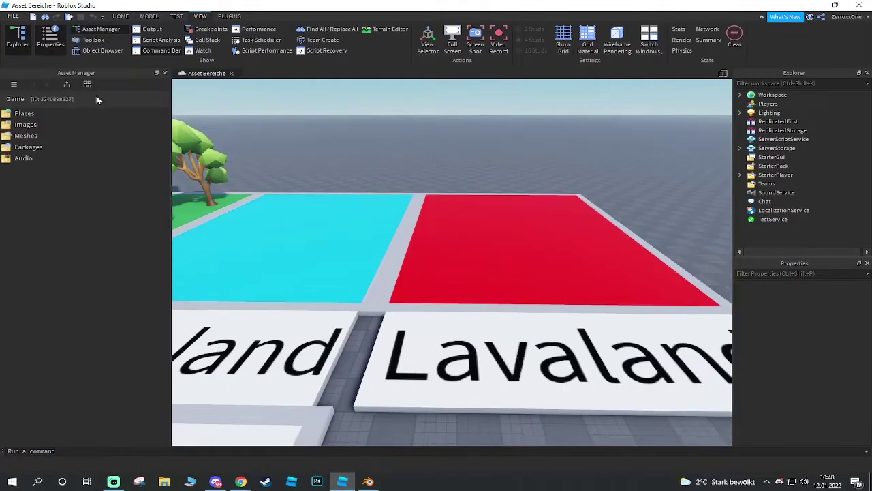
click(25, 136)
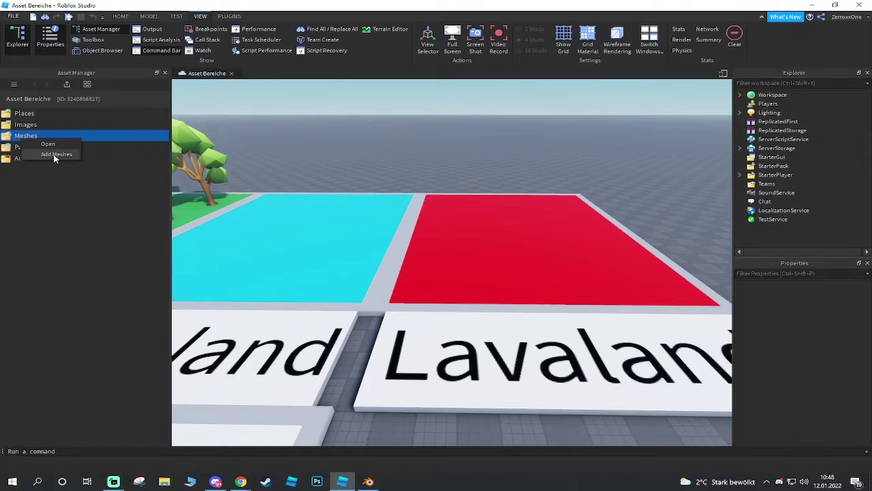
click(55, 155)
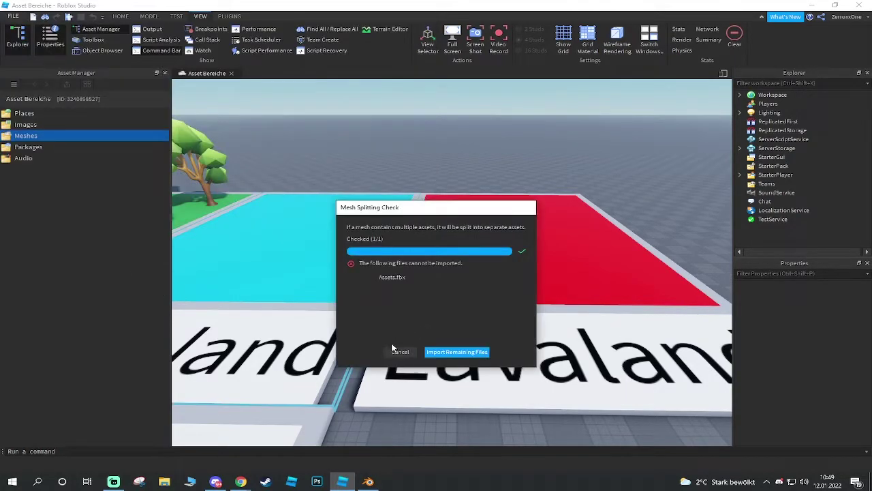
click(399, 351)
Back in Blender, box-select all seven models and re-export them over Lavaland\Assets.fbx.
click(368, 482)
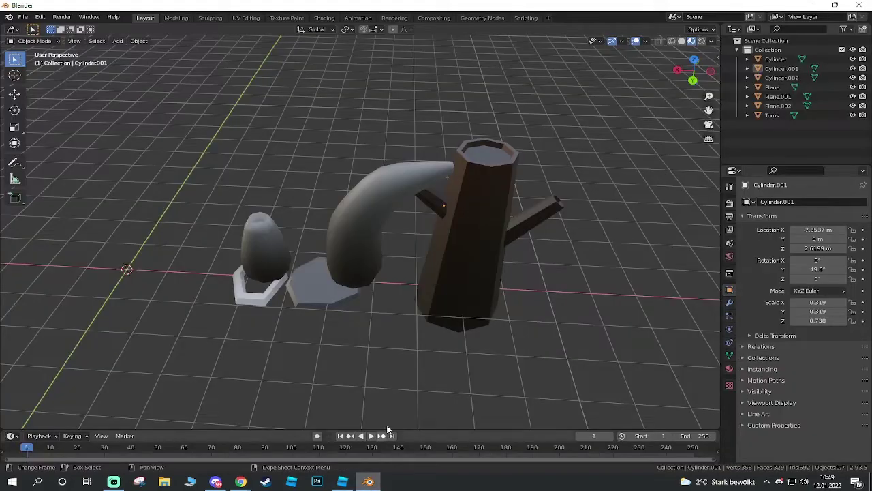
drag(634, 82, 70, 428)
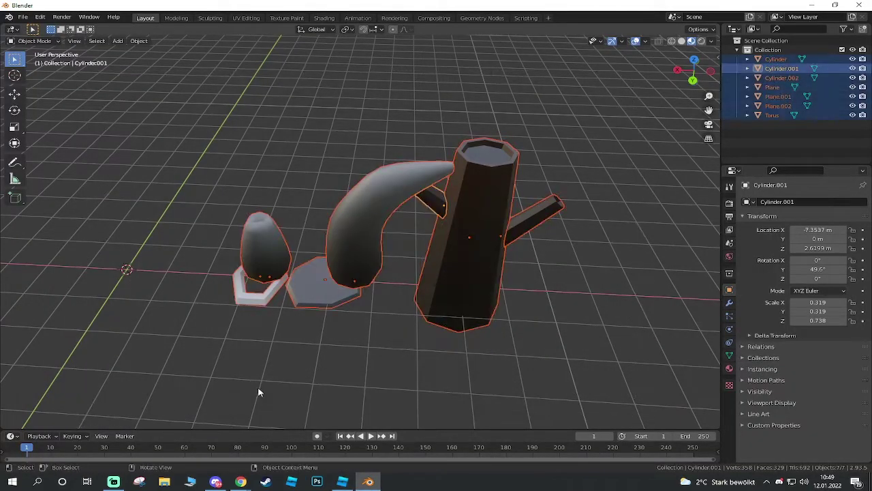
click(26, 19)
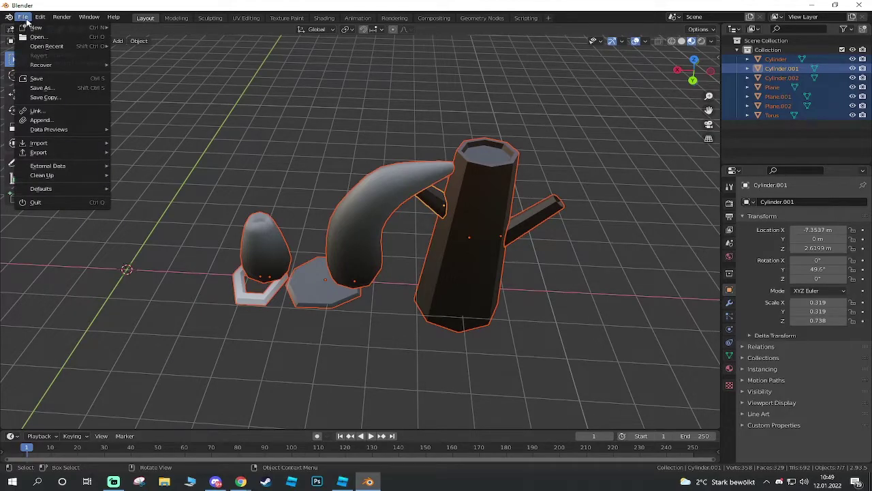
mouse_move(39, 152)
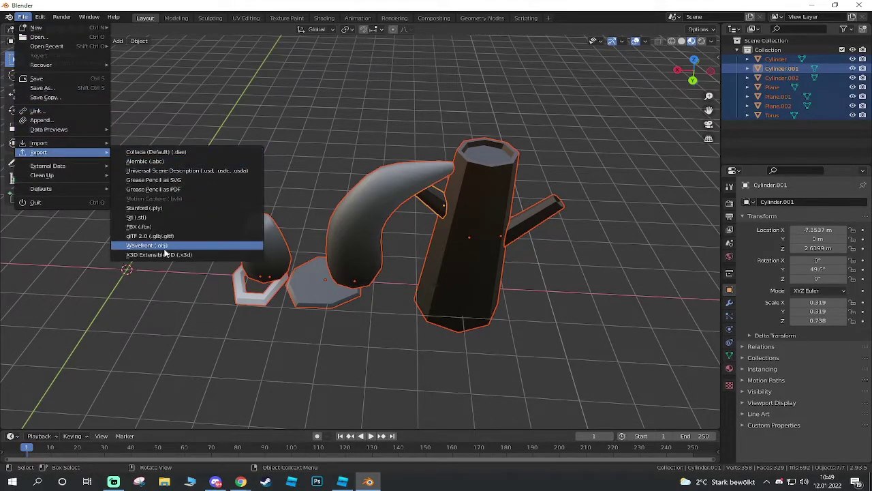
click(171, 227)
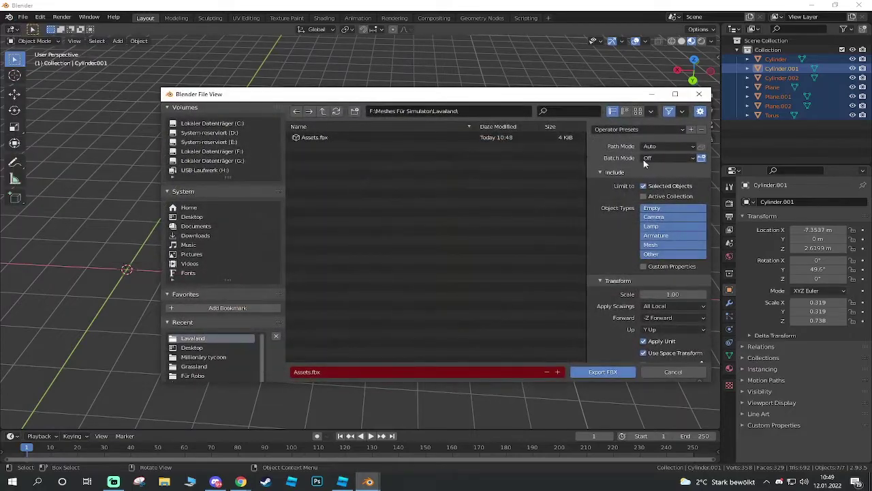
click(608, 375)
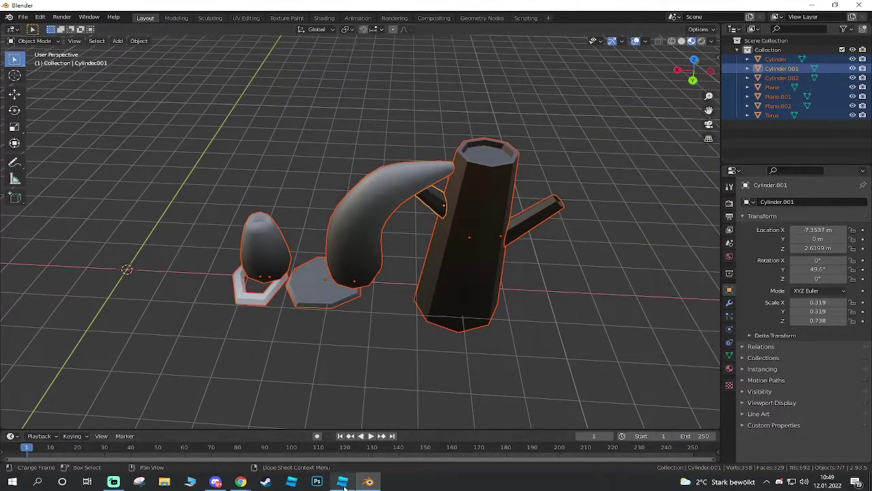
Import Assets.fbx through the Asset Manager's Add Meshes, accepting the import settings.
key(alt+Tab)
click(66, 85)
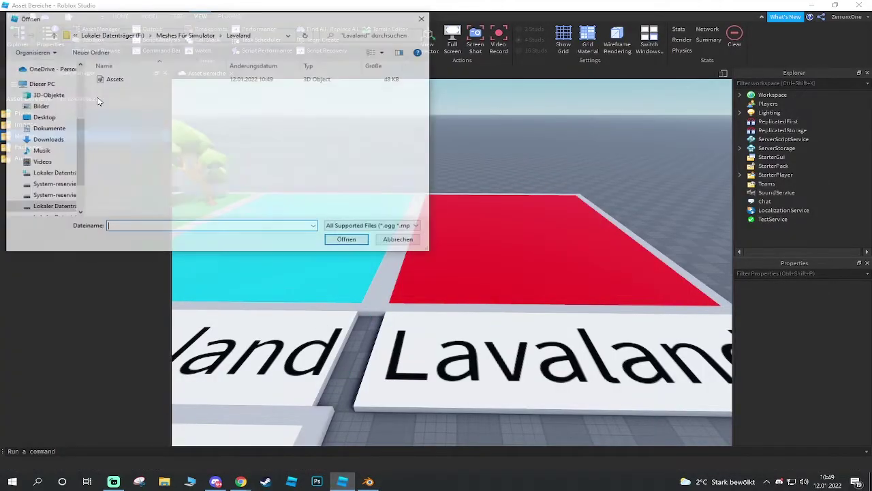
click(129, 79)
click(346, 239)
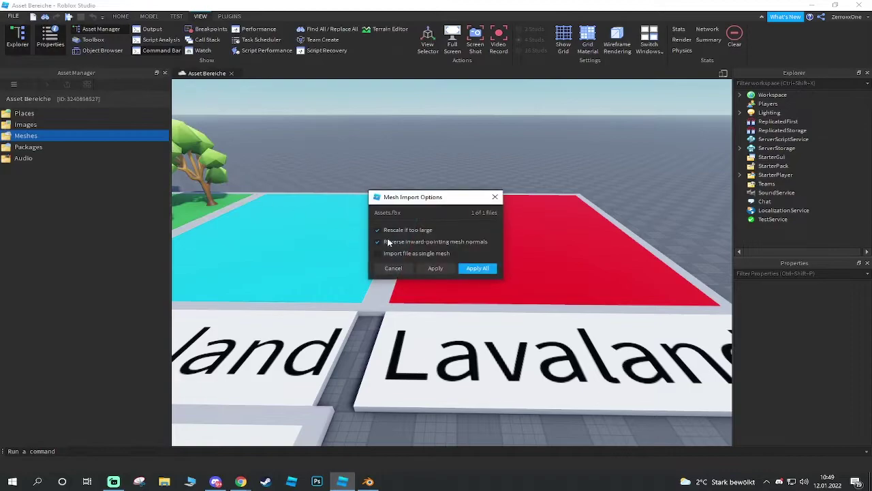
click(434, 269)
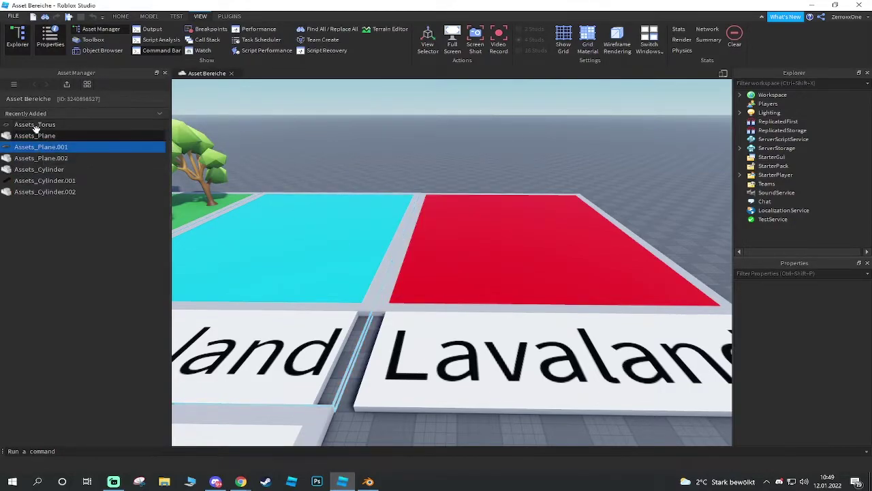
Select all seven imported meshes and insert them into the Workspace.
shift+click(44, 191)
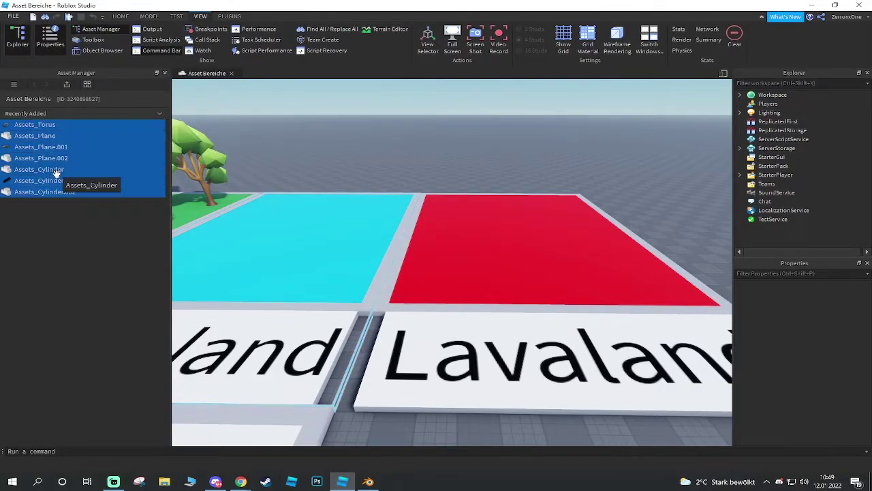
right_click(58, 170)
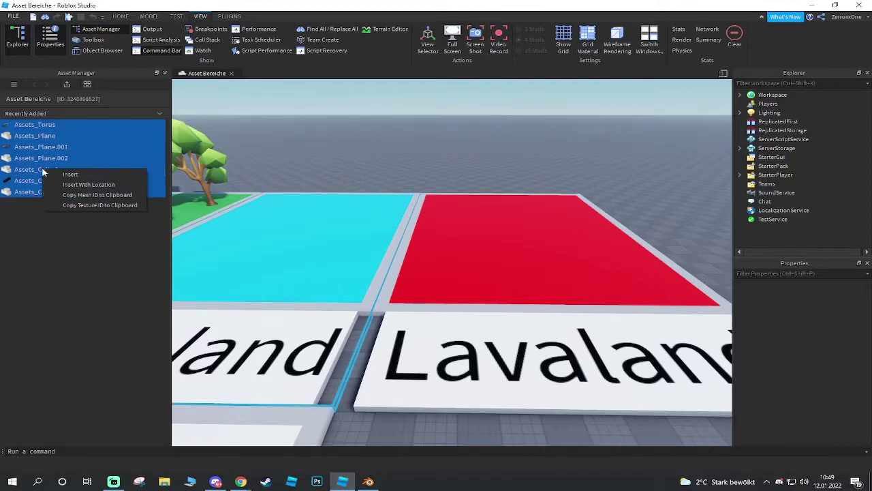
click(95, 186)
right_drag(296, 250, 402, 250)
Move the meshes onto the red Lavaland tile and select the dead tree's trunk and branches.
drag(402, 250, 524, 289)
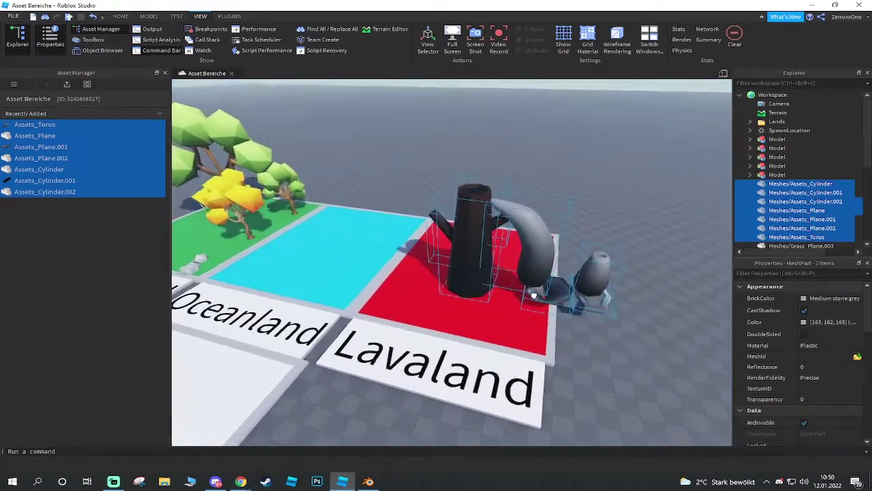
scroll(521, 279, down, 3)
click(520, 275)
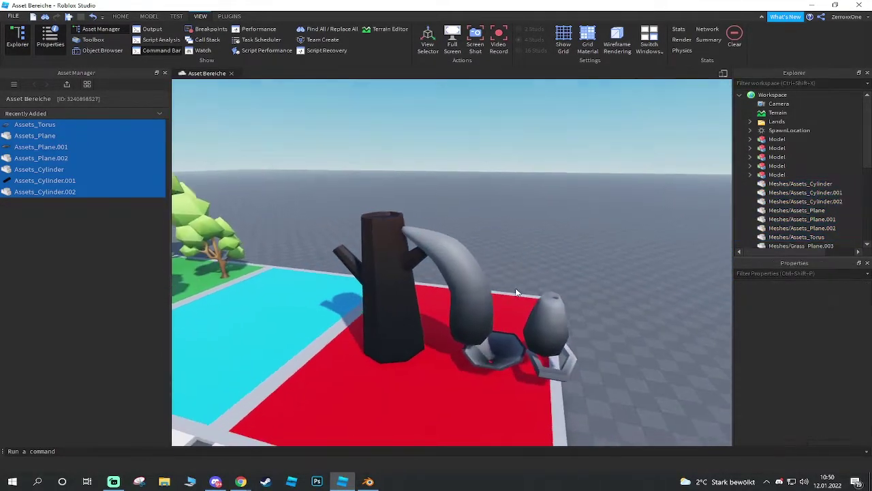
scroll(515, 287, up, 5)
right_drag(515, 287, 380, 298)
scroll(382, 298, down, 2)
click(384, 297)
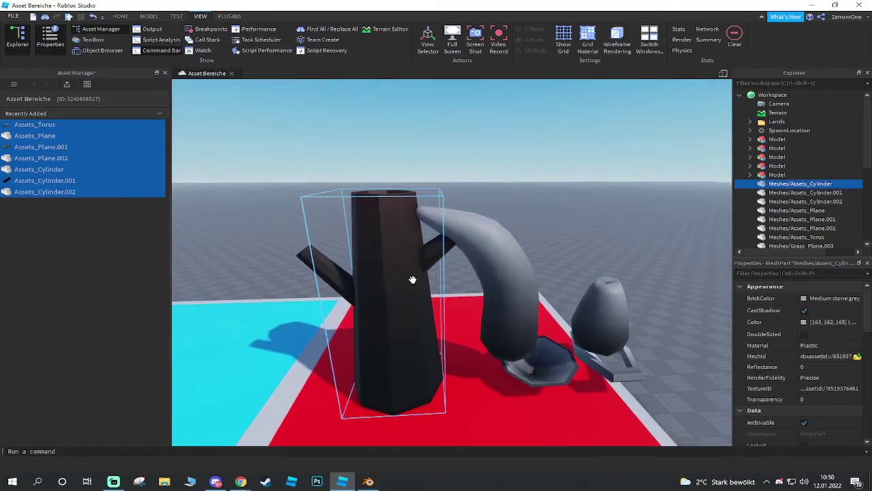
ctrl+click(334, 269)
ctrl+click(424, 290)
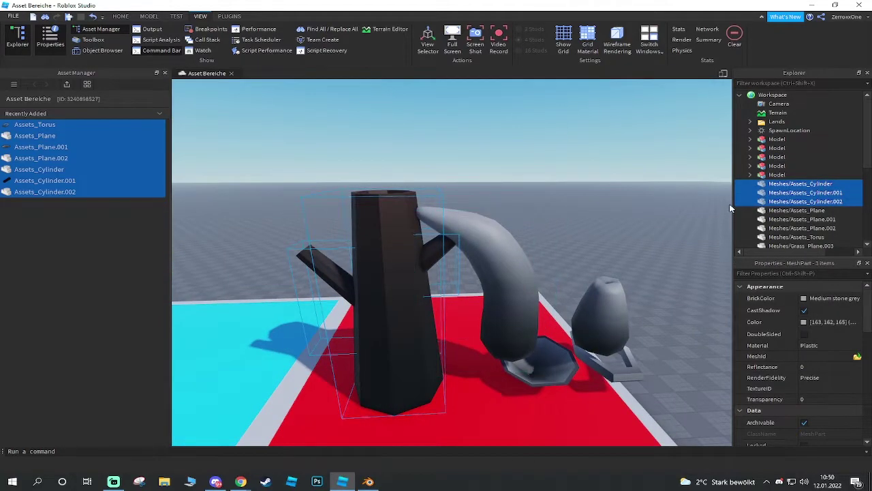
key(f)
Anchor the selected tree pieces in place and shrink the tree to a small size.
scroll(811, 327, down, 5)
scroll(818, 338, down, 5)
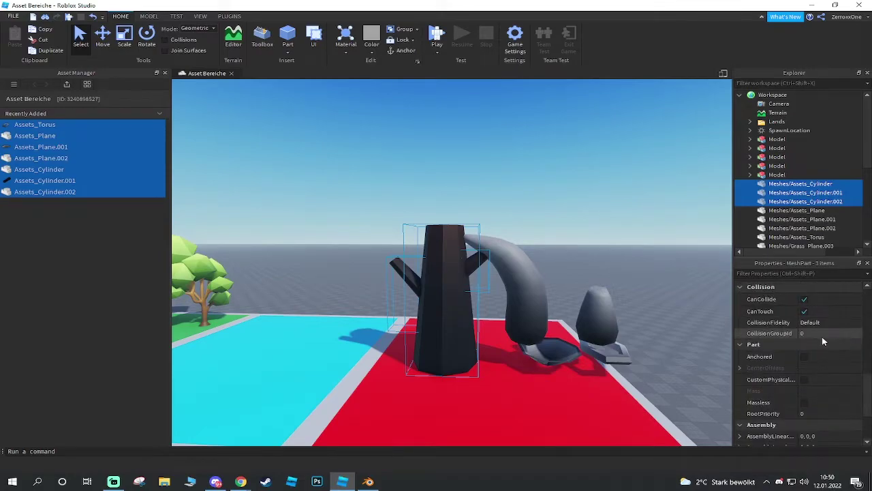
scroll(524, 292, up, 2)
scroll(524, 293, up, 2)
scroll(523, 293, up, 1)
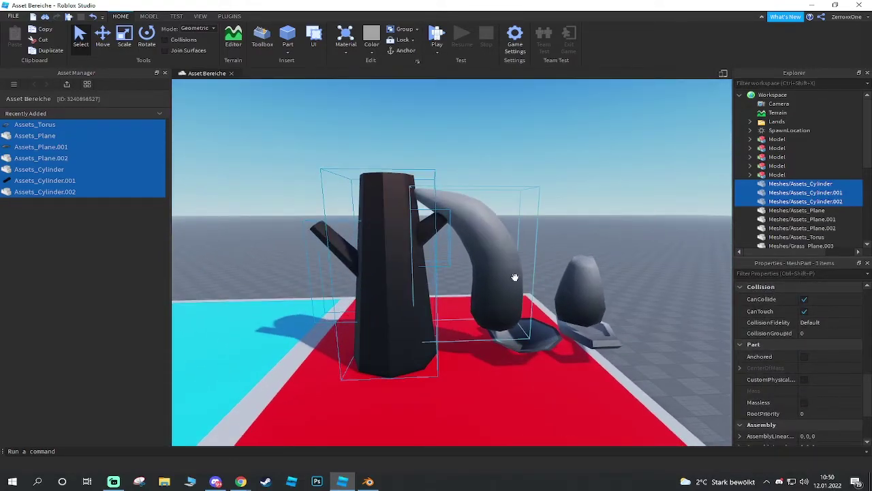
scroll(524, 293, up, 5)
scroll(524, 293, down, 5)
mouse_move(524, 293)
middle_down()
mouse_move(530, 303)
mouse_move(464, 206)
middle_up()
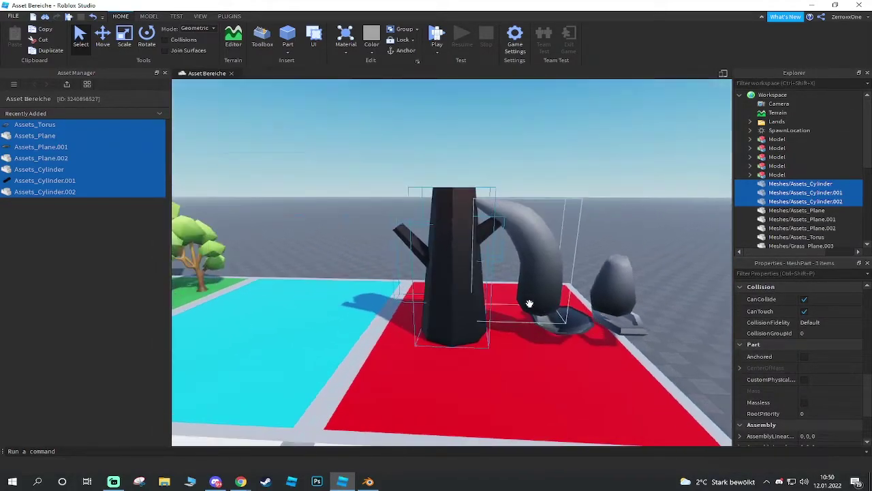
scroll(801, 341, up, 1)
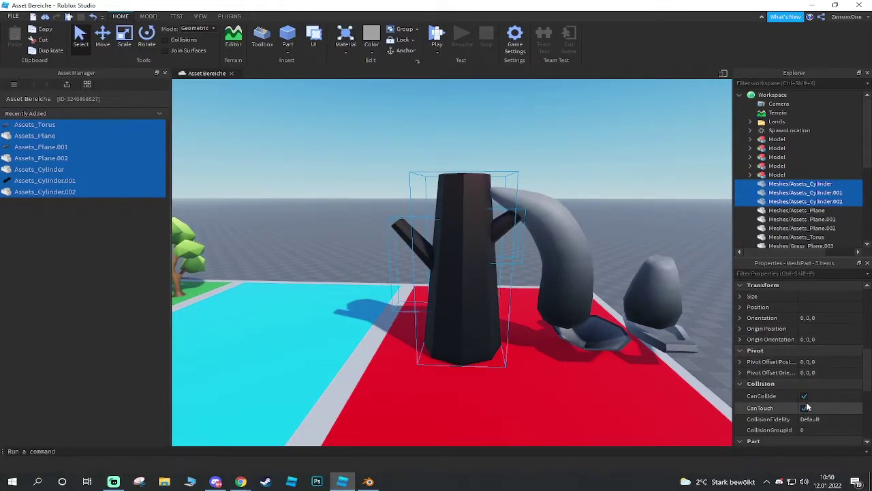
scroll(811, 375, down, 1)
click(804, 357)
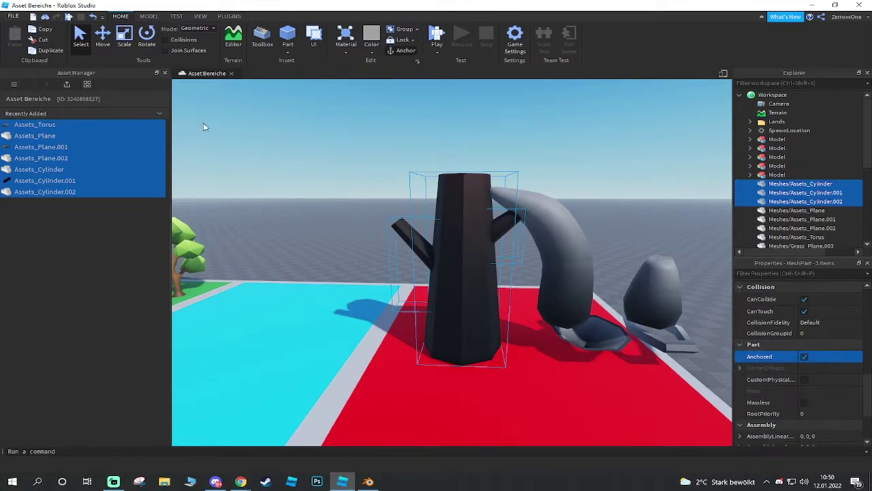
key(ctrl+z)
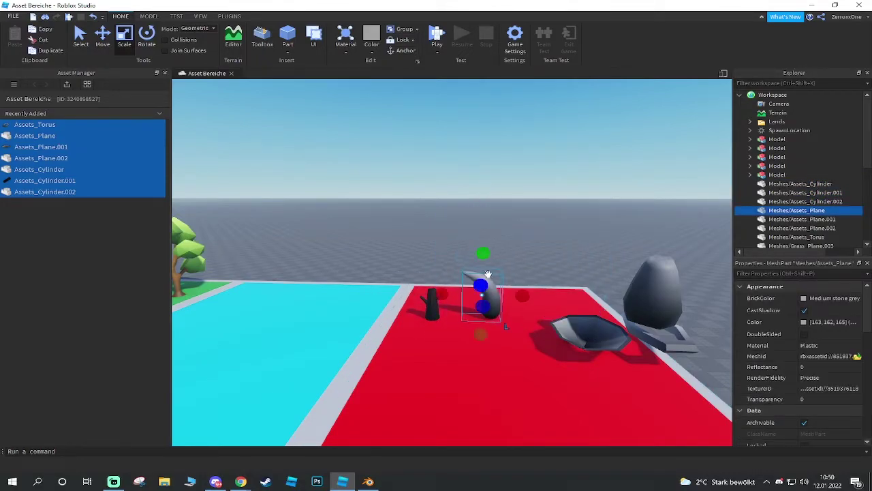
Select and focus on the bowl-shaped mesh, then check the hexagonal ring over the lava.
click(600, 340)
key(f)
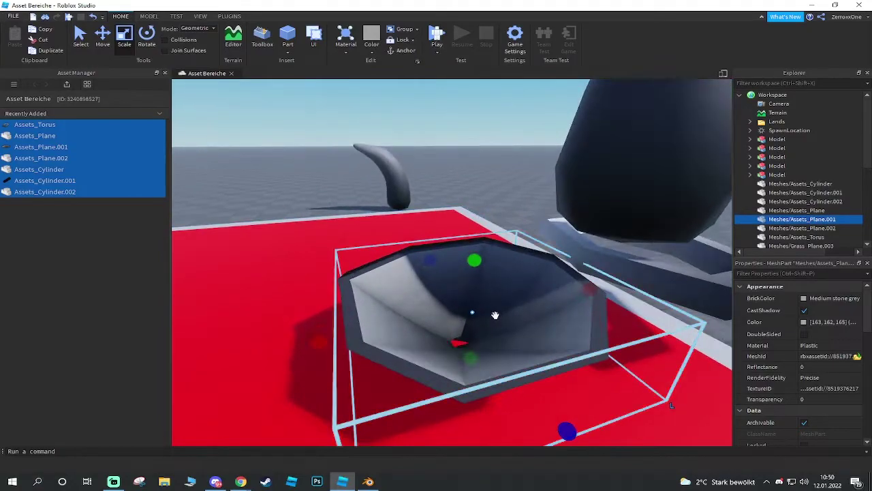
scroll(436, 347, up, 2)
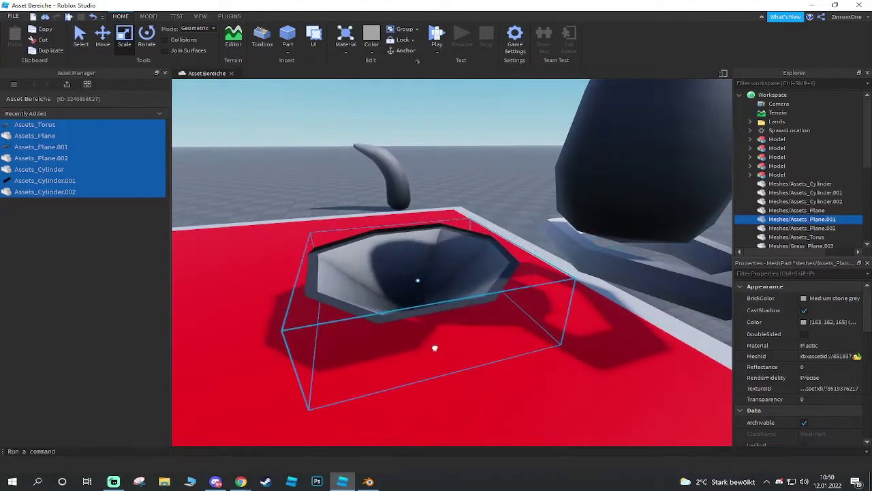
scroll(340, 383, up, 2)
scroll(441, 292, up, 2)
scroll(442, 293, up, 2)
scroll(442, 293, up, 2)
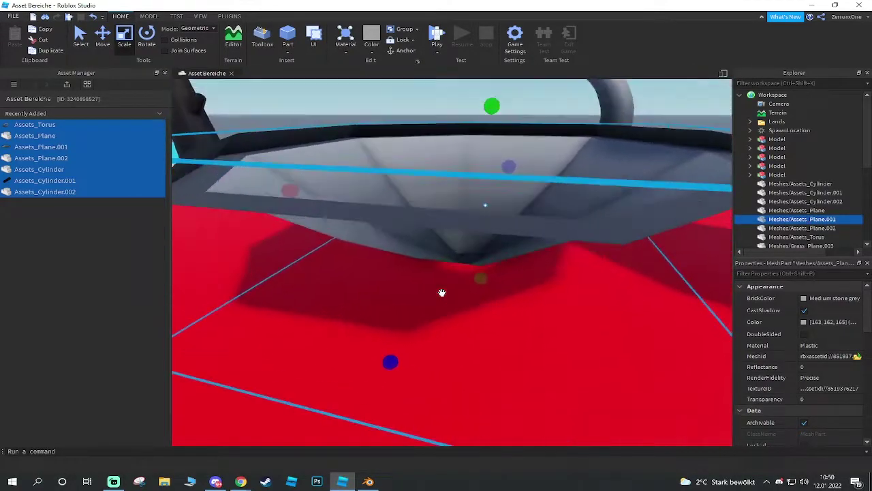
scroll(441, 293, up, 2)
scroll(443, 292, down, 5)
scroll(443, 292, down, 2)
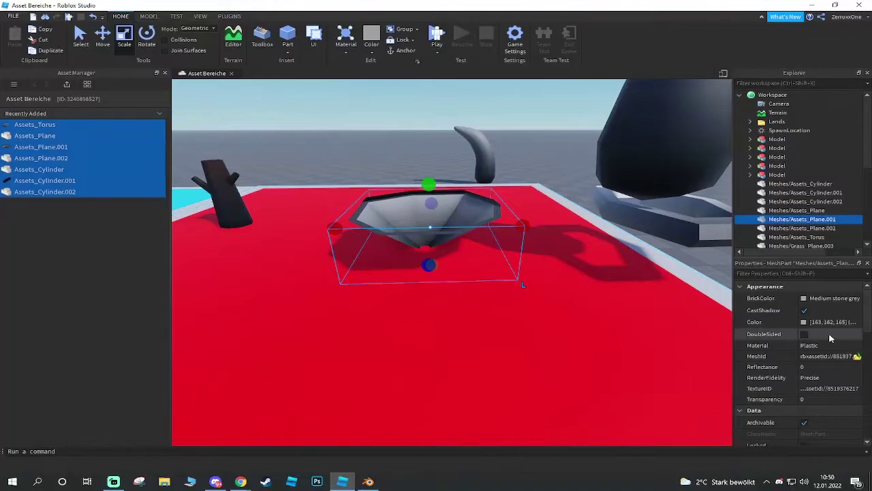
scroll(447, 188, down, 3)
click(447, 188)
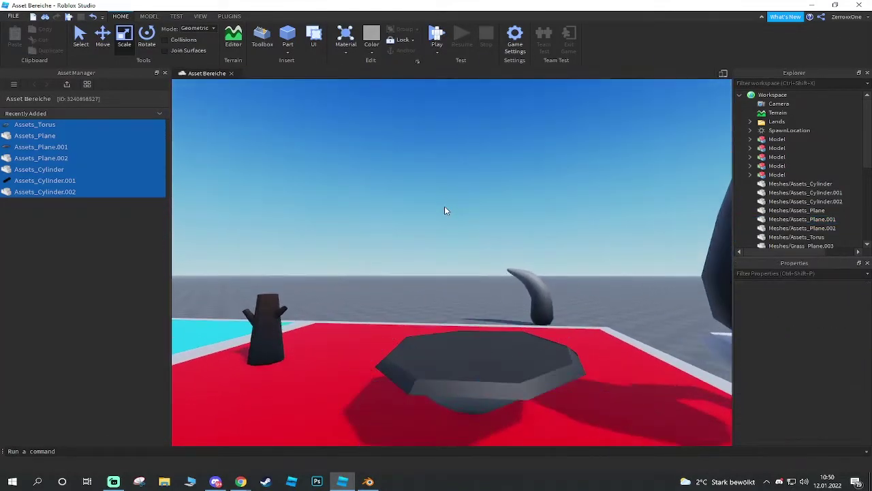
scroll(445, 206, up, 2)
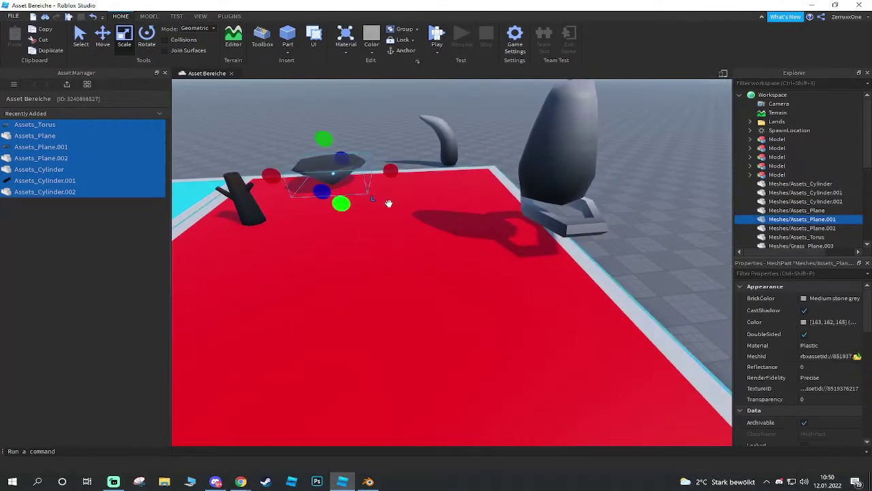
right_drag(388, 203, 641, 209)
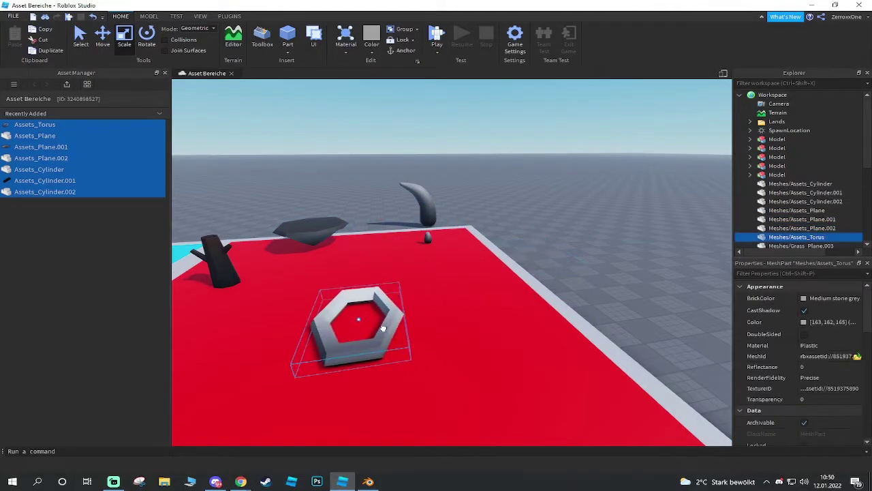
mouse_move(448, 278)
right_down()
mouse_move(436, 253)
mouse_move(450, 205)
right_up()
click(446, 177)
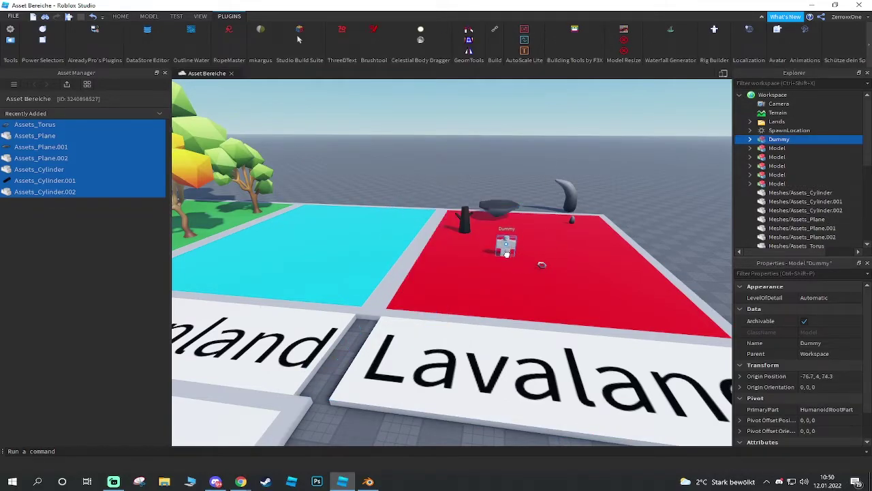
Select the Assets_Torus ring mesh and frame it with F beside the horn tip.
scroll(580, 246, up, 5)
click(596, 231)
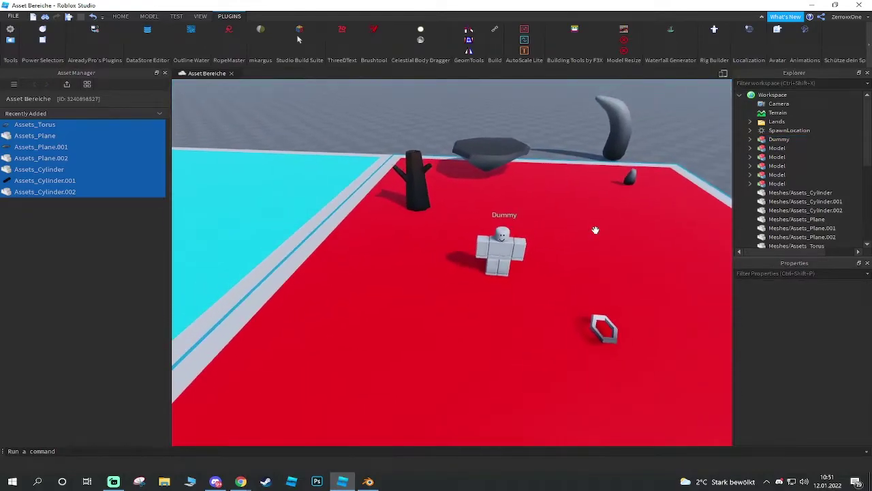
scroll(487, 177, down, 2)
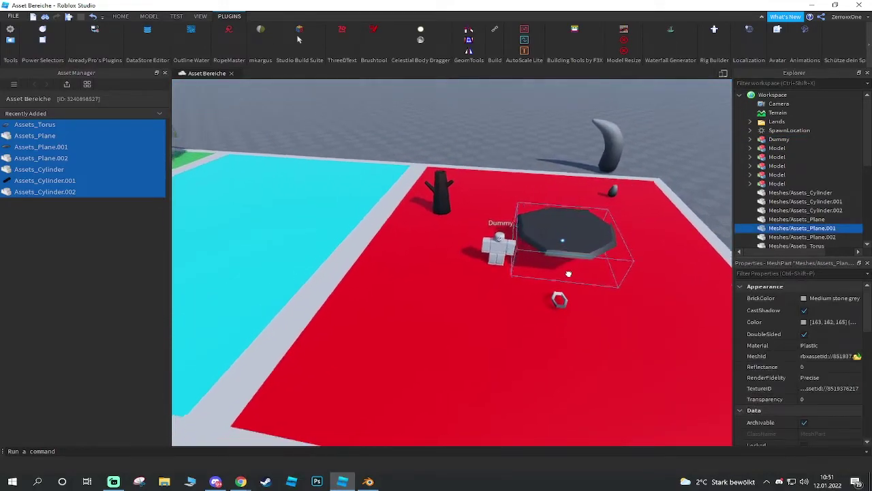
right_drag(569, 273, 559, 273)
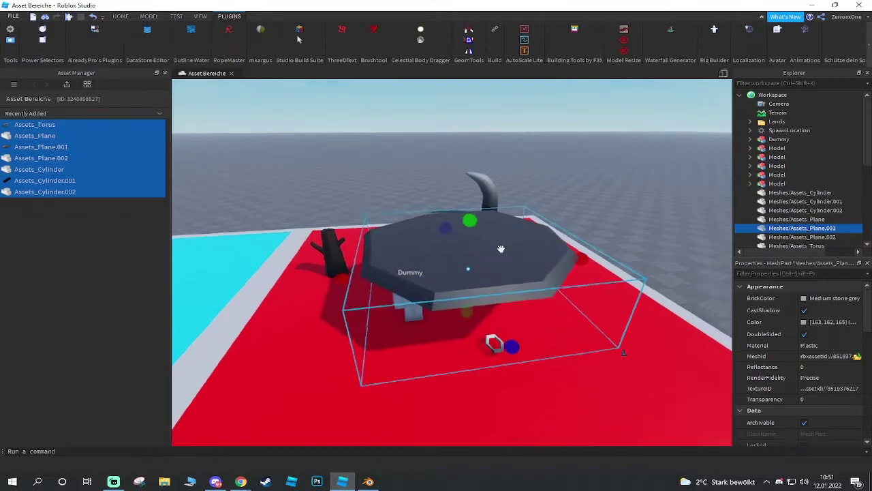
scroll(489, 230, up, 5)
scroll(501, 249, down, 5)
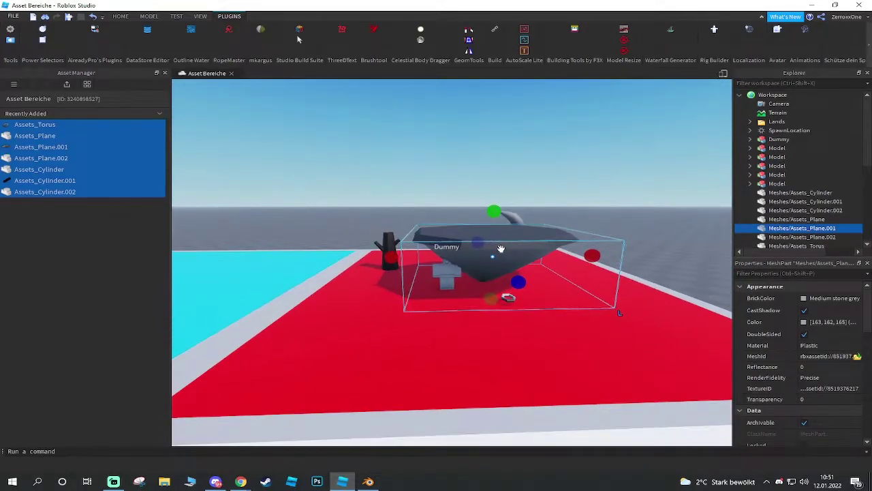
scroll(500, 249, up, 3)
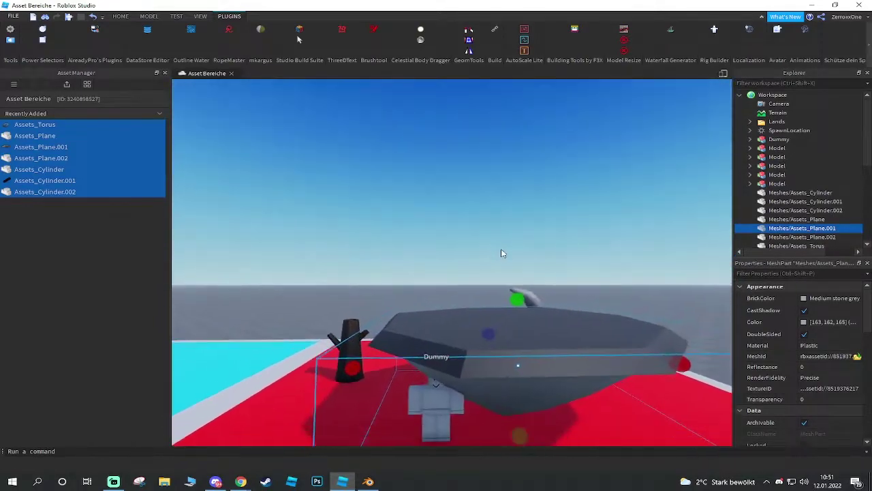
right_drag(501, 249, 502, 250)
scroll(495, 203, up, 2)
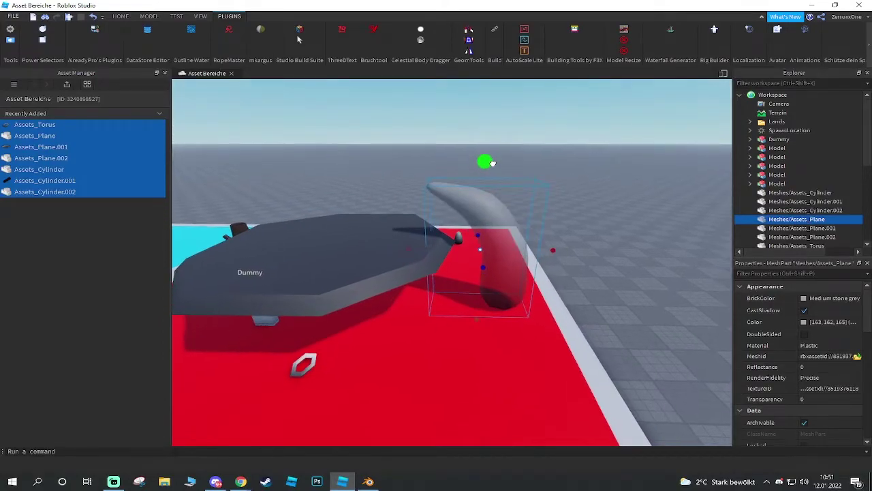
click(491, 173)
key(f)
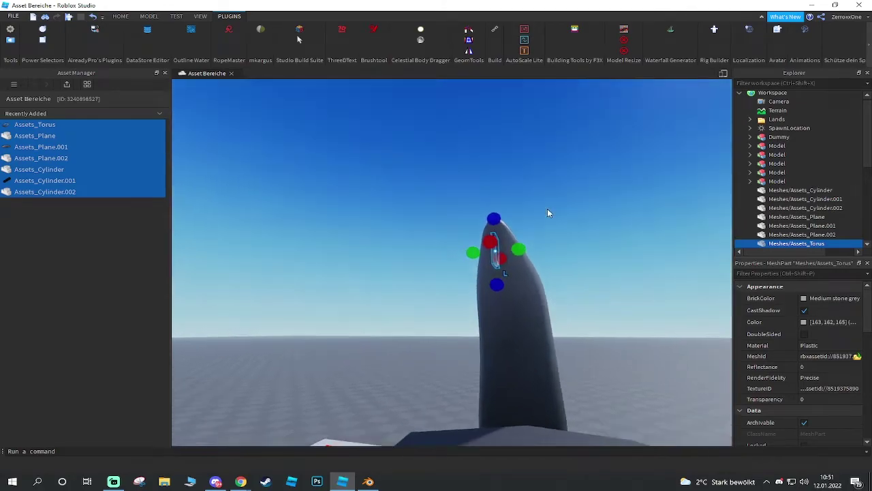
Slide the ring down along the horn's edge and rotate it crosswise so the links interlock.
key(ctrl+2)
right_drag(547, 208, 494, 220)
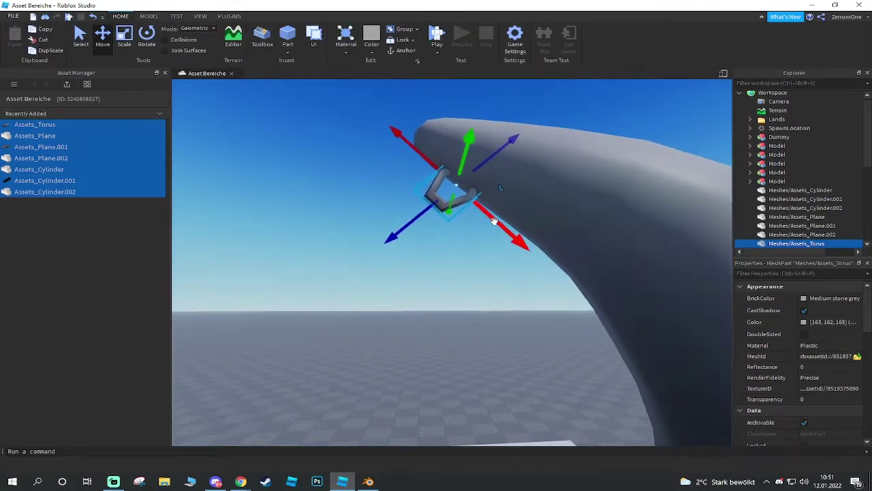
drag(418, 219, 395, 235)
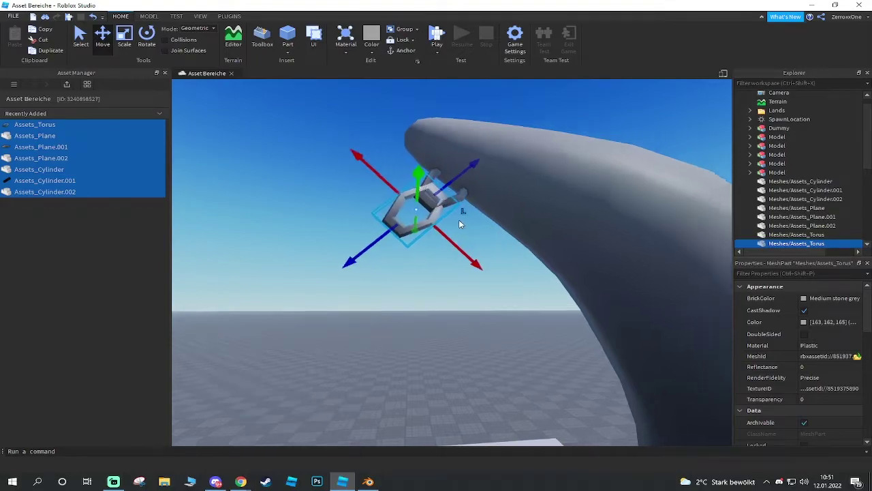
mouse_move(459, 222)
right_down()
mouse_move(438, 205)
mouse_move(460, 189)
right_up()
scroll(438, 206, up, 3)
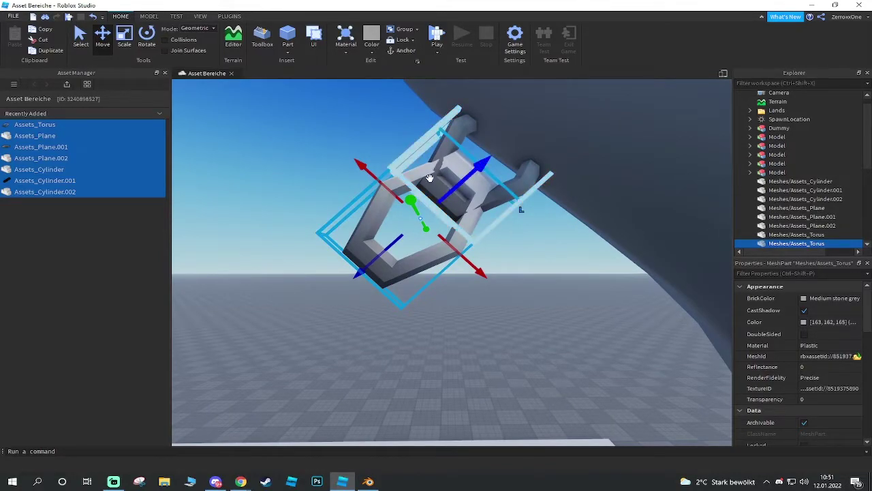
click(147, 38)
right_drag(320, 137, 319, 137)
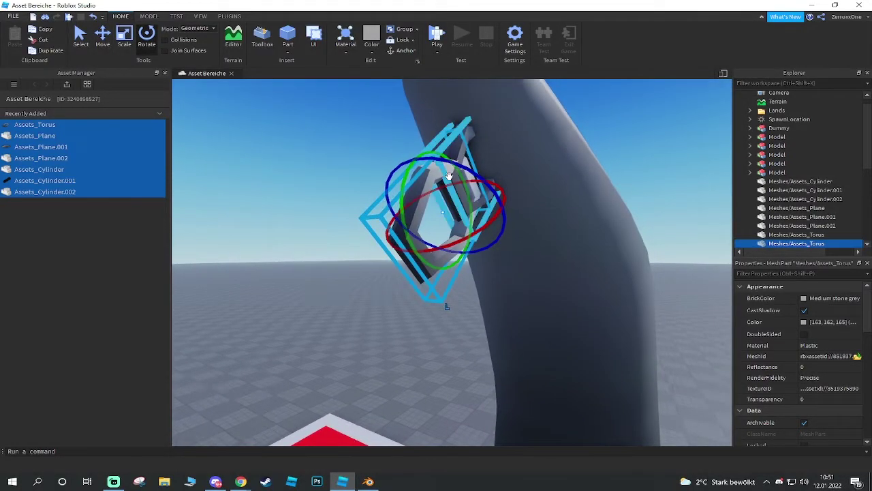
click(502, 199)
right_drag(503, 199, 600, 272)
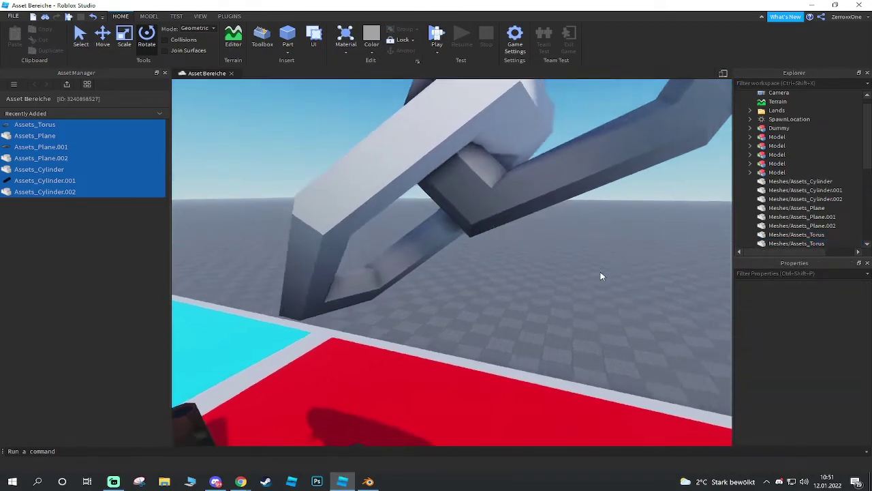
Orbit, pan and zoom around the horn links and swing to inspect them from both sides.
right_drag(475, 216, 514, 231)
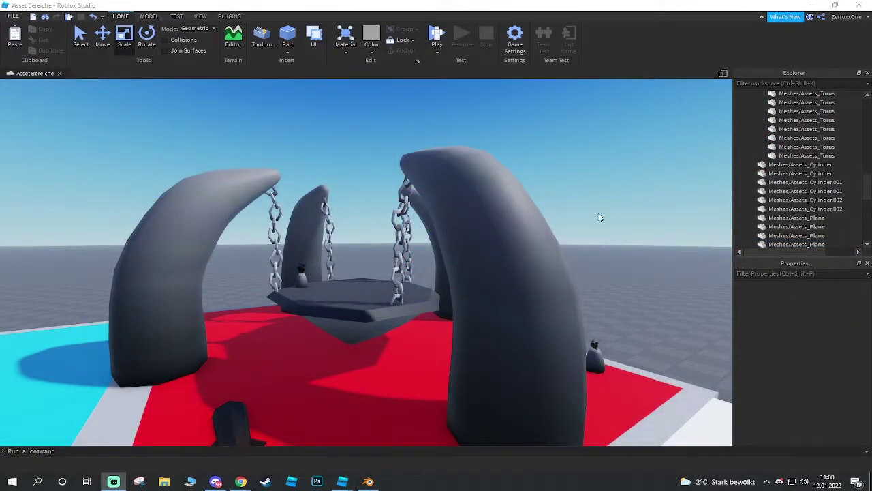
scroll(539, 170, down, 5)
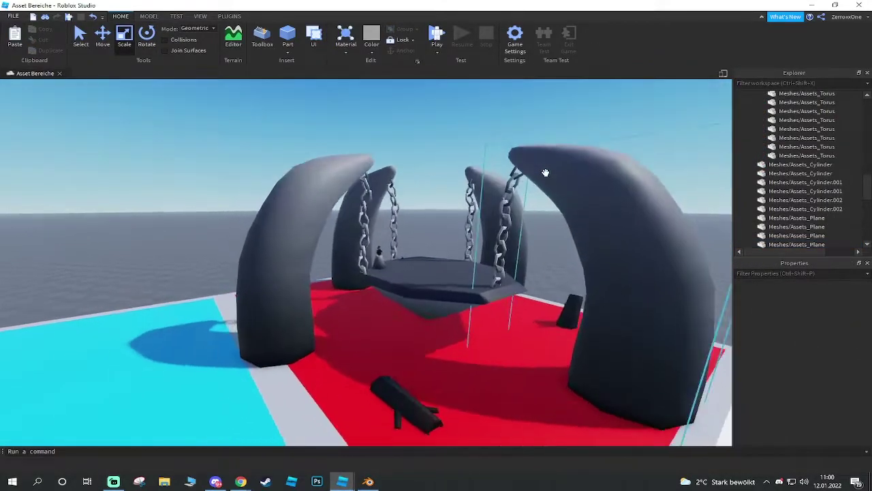
scroll(545, 173, up, 3)
scroll(541, 176, up, 1)
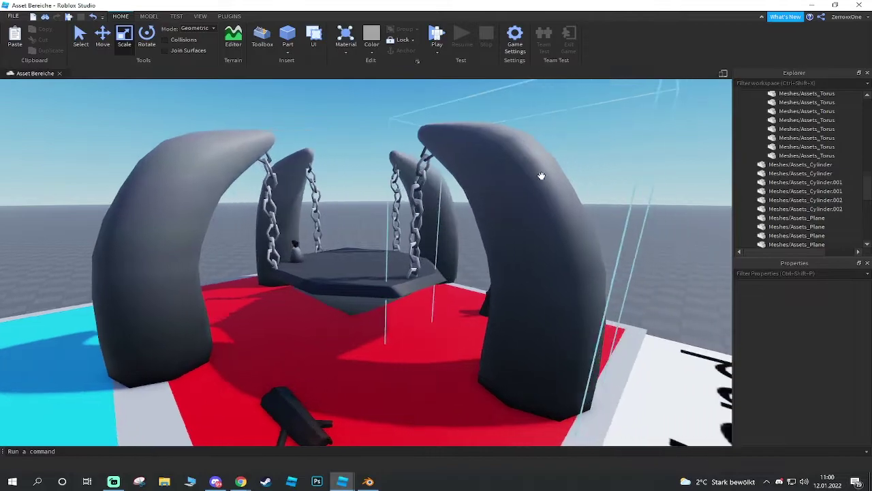
scroll(539, 178, up, 1)
scroll(537, 177, up, 2)
scroll(536, 179, up, 3)
scroll(535, 179, down, 3)
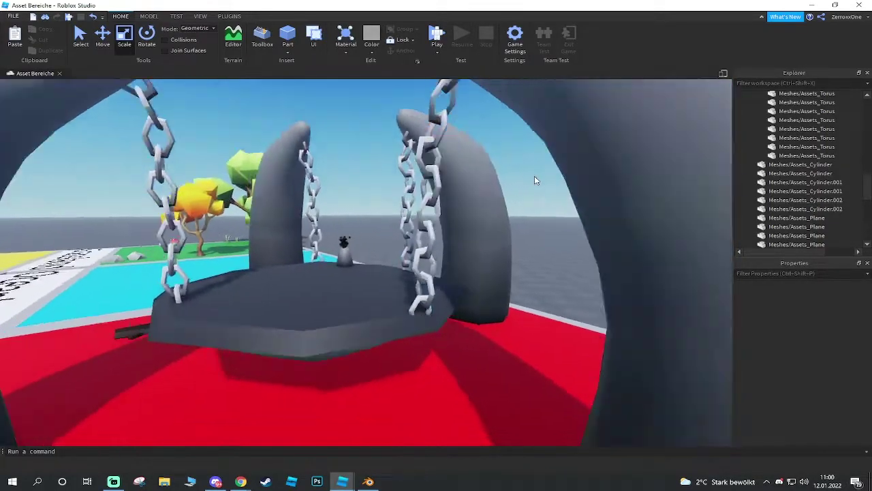
scroll(535, 176, down, 2)
scroll(535, 176, up, 3)
scroll(534, 176, up, 2)
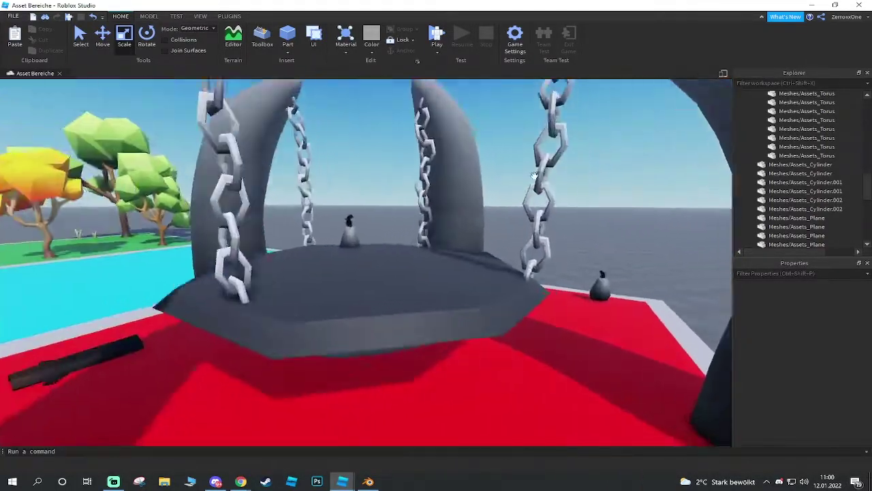
key(d)
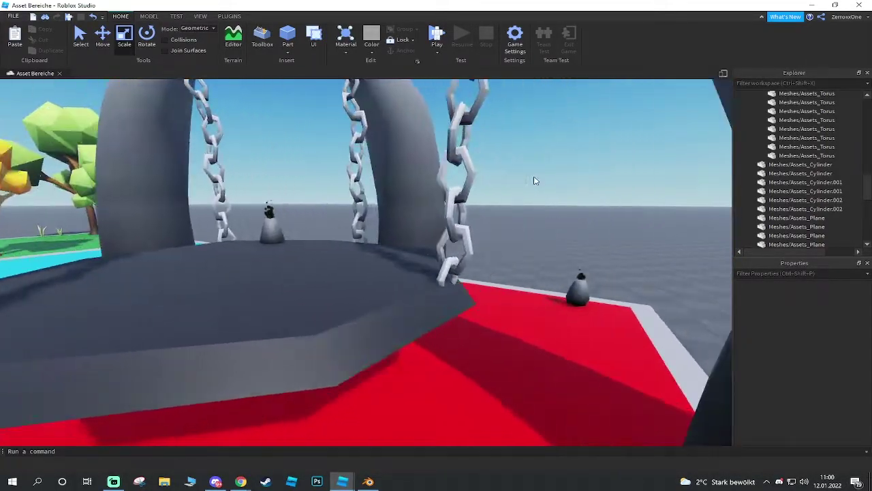
scroll(535, 180, down, 3)
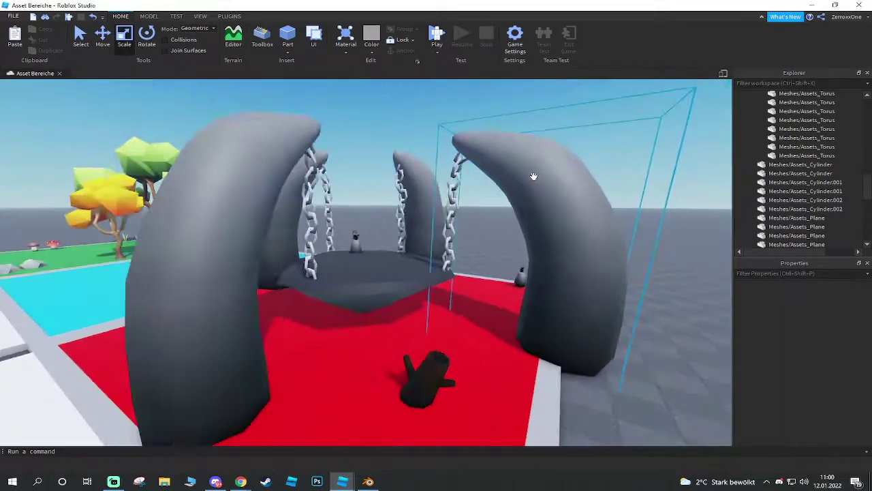
key(a)
scroll(540, 173, up, 3)
scroll(540, 173, up, 3)
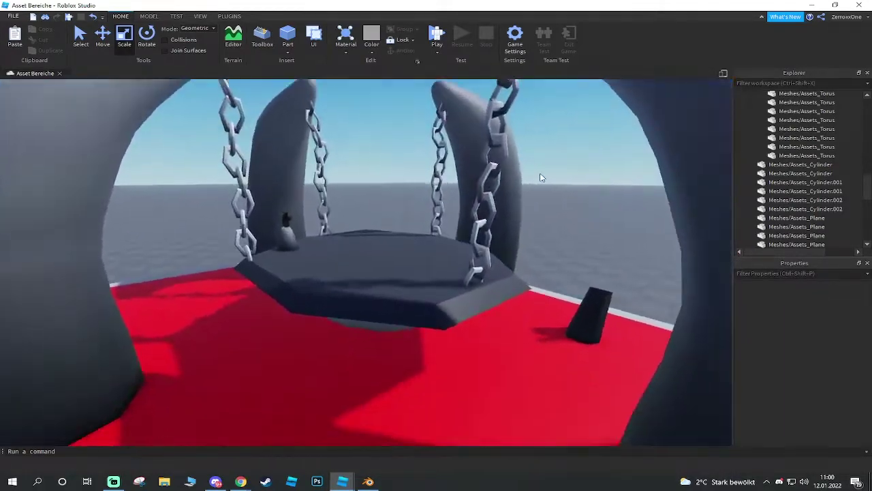
scroll(540, 174, down, 3)
scroll(540, 176, down, 3)
scroll(540, 178, up, 2)
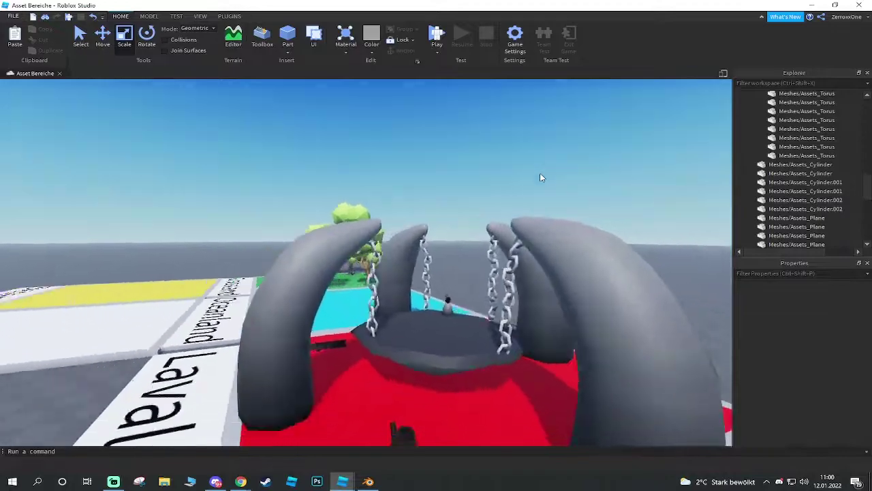
mouse_move(539, 178)
right_down()
mouse_move(437, 161)
mouse_move(430, 289)
mouse_move(405, 291)
right_up()
scroll(545, 178, up, 3)
scroll(546, 178, down, 3)
scroll(439, 166, down, 3)
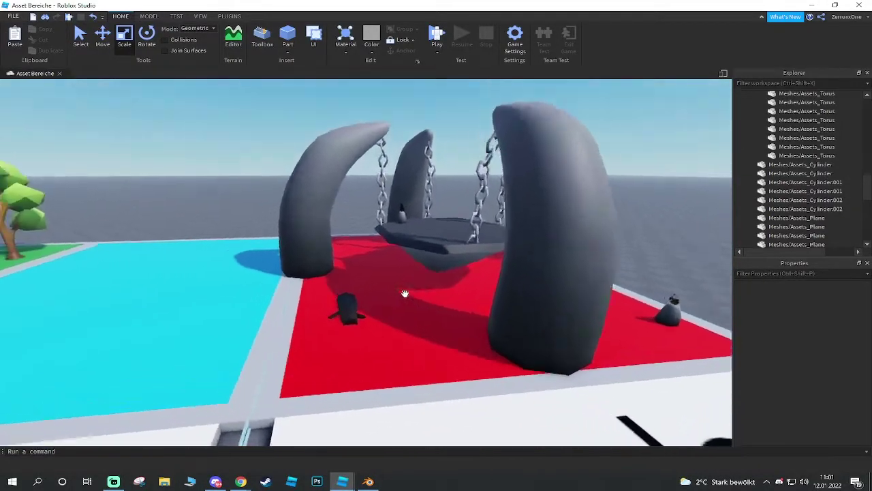
scroll(338, 259, up, 3)
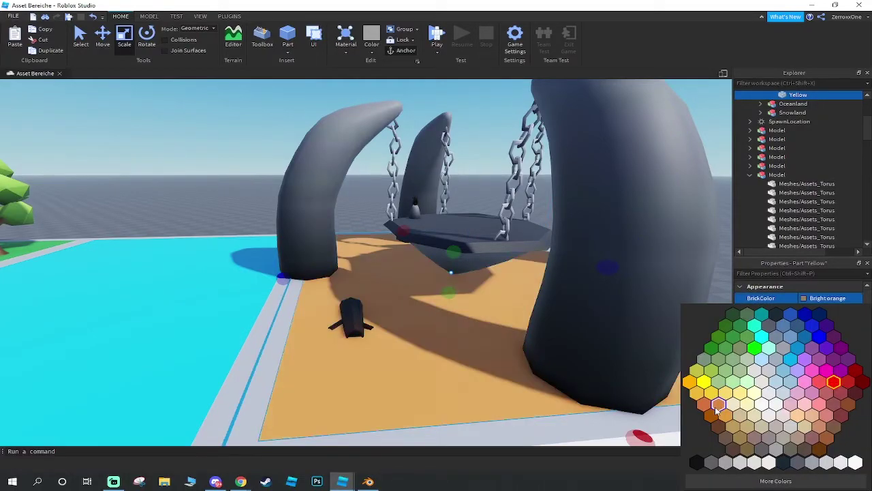
Set the floor colour to Neon orange and inspect the glowing lava and hexagonal platform.
click(710, 405)
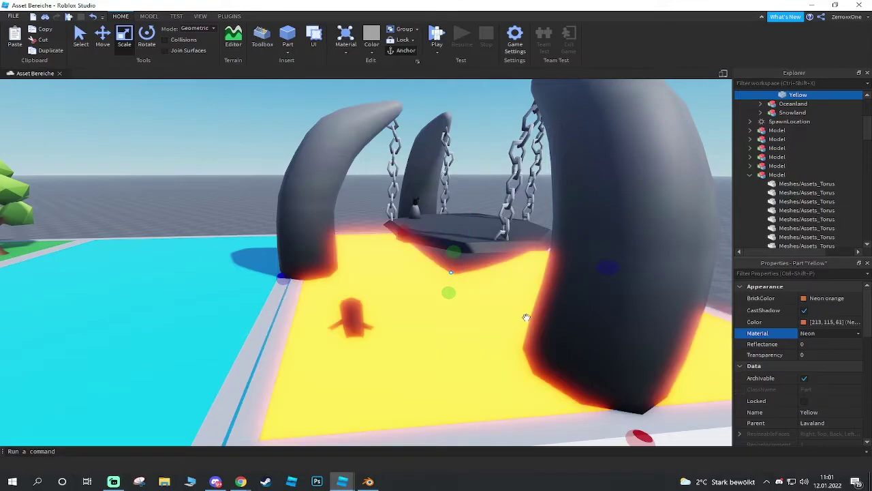
scroll(526, 315, down, 3)
scroll(548, 279, up, 5)
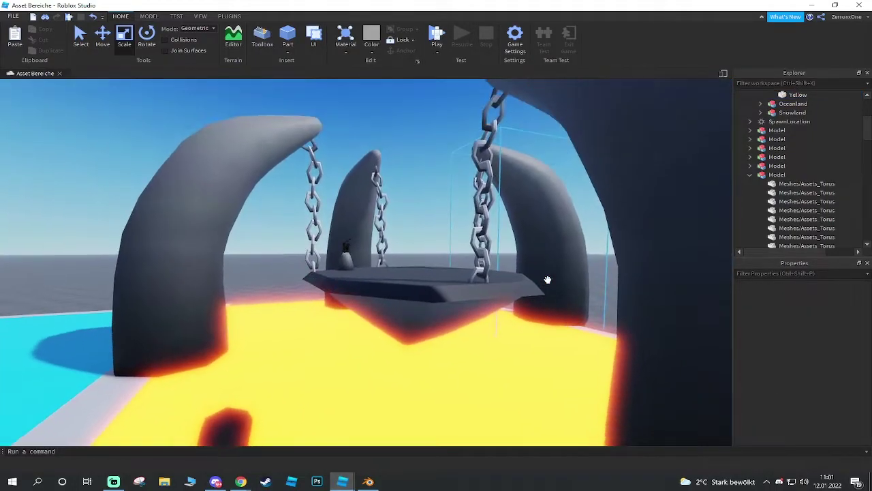
scroll(548, 280, down, 4)
scroll(548, 280, up, 4)
right_drag(548, 280, 548, 279)
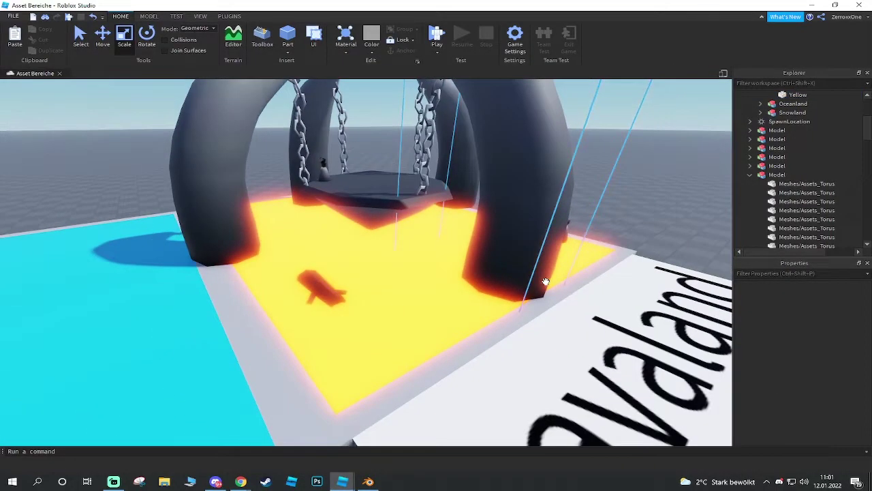
scroll(546, 281, up, 2)
scroll(545, 282, up, 3)
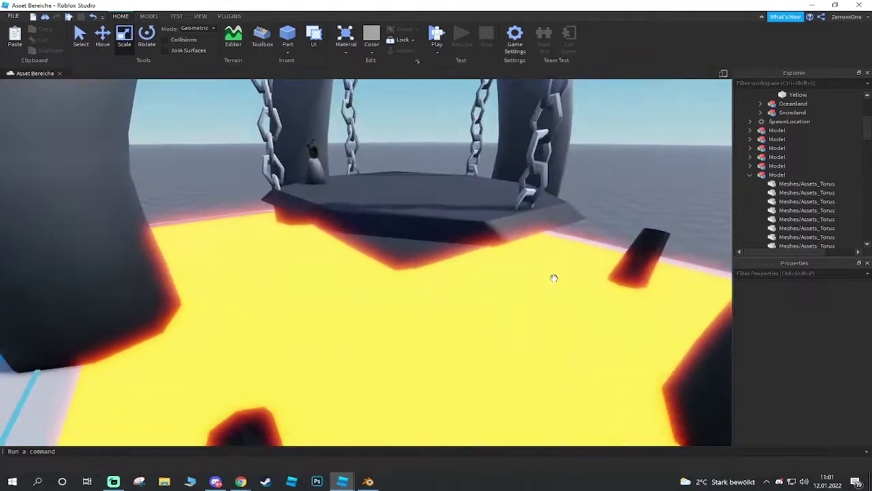
scroll(545, 281, up, 2)
scroll(545, 280, down, 5)
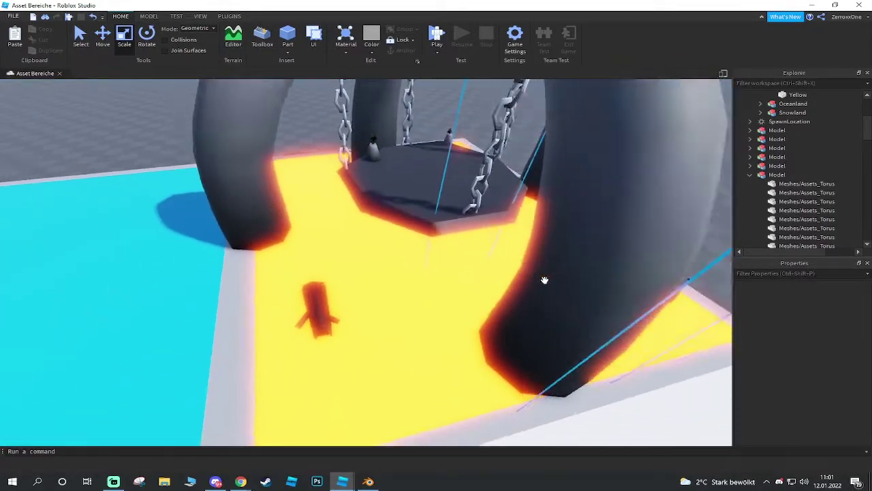
scroll(522, 286, down, 3)
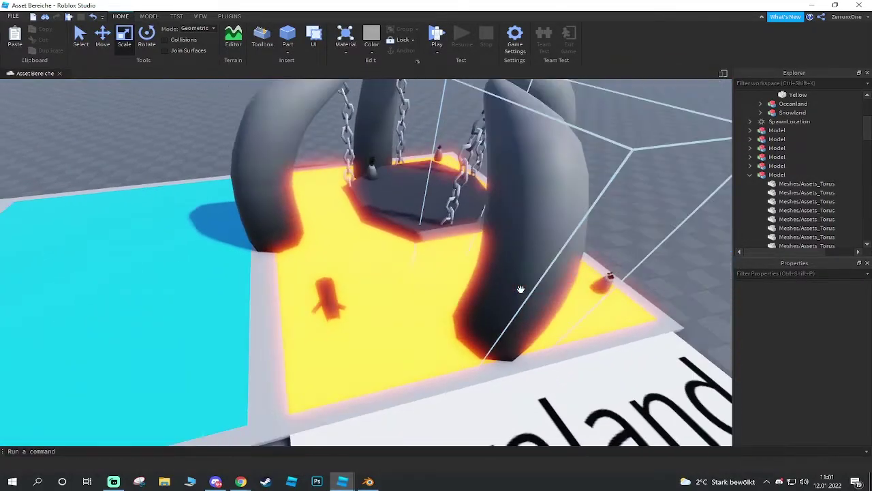
scroll(518, 281, down, 3)
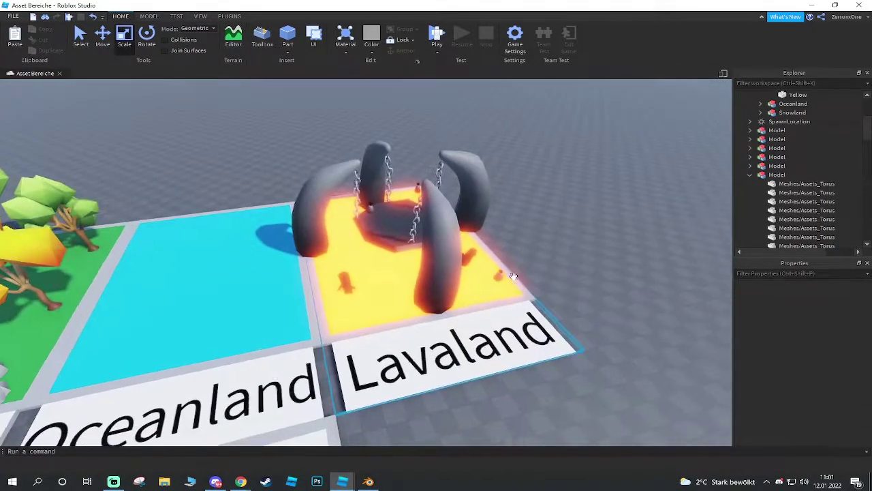
scroll(513, 276, up, 3)
right_drag(514, 277, 514, 277)
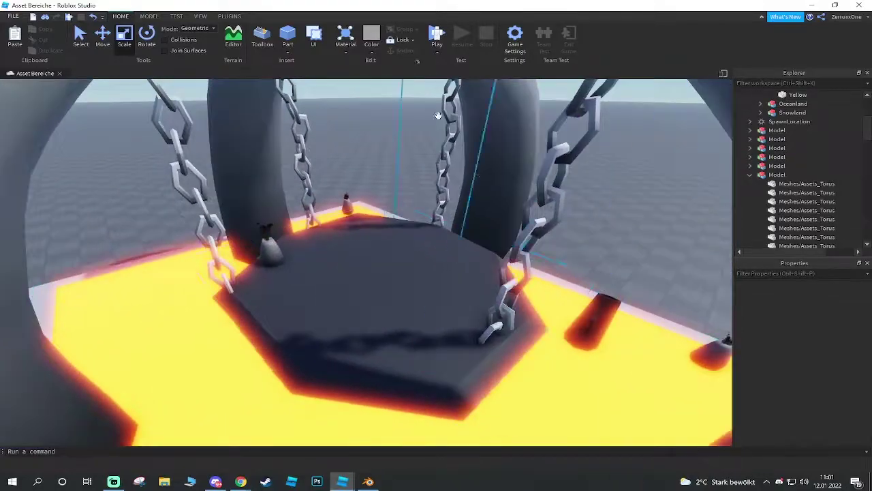
scroll(438, 116, down, 3)
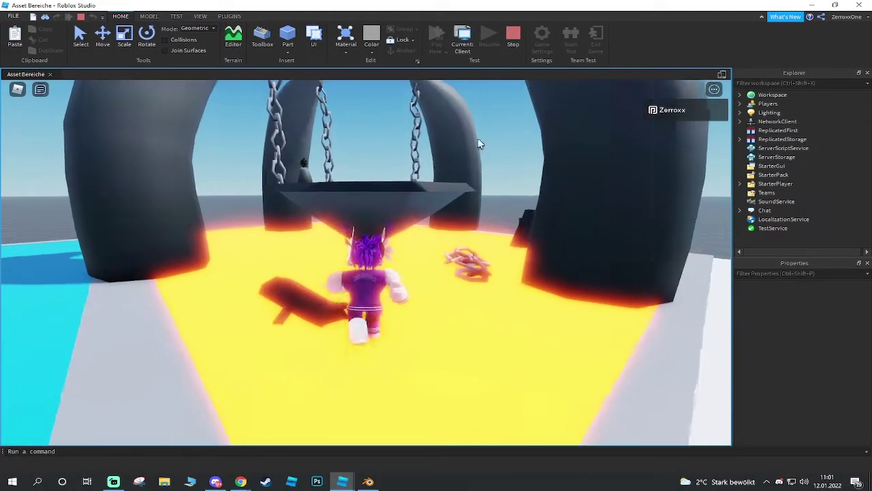
Walk the avatar across the lava onto the hanging platform, then toward the cyan Oceanland floor.
right_drag(477, 143, 470, 207)
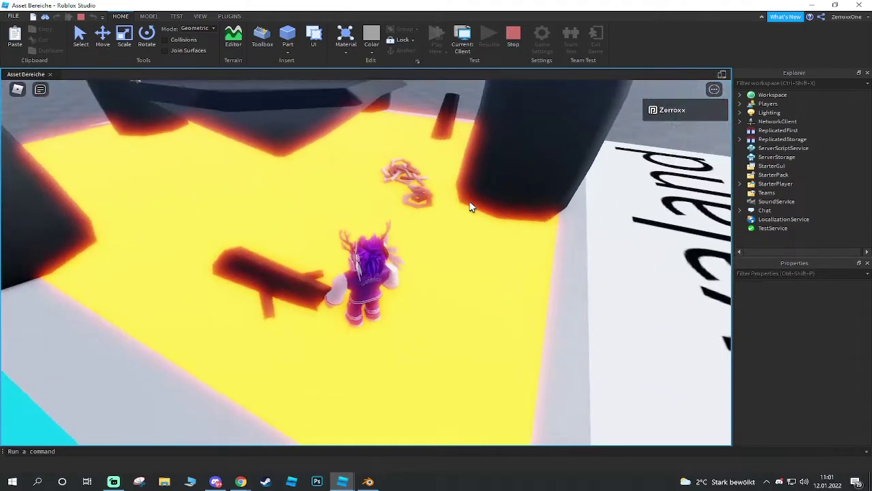
key(w)
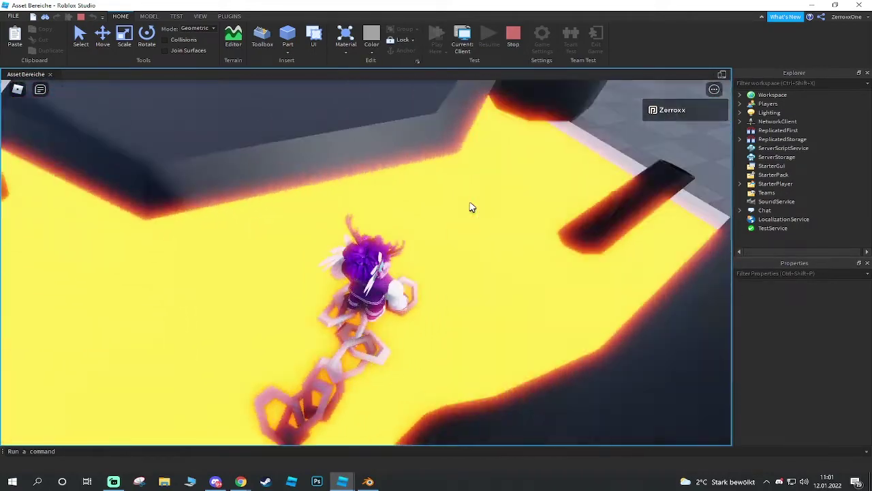
key(w)
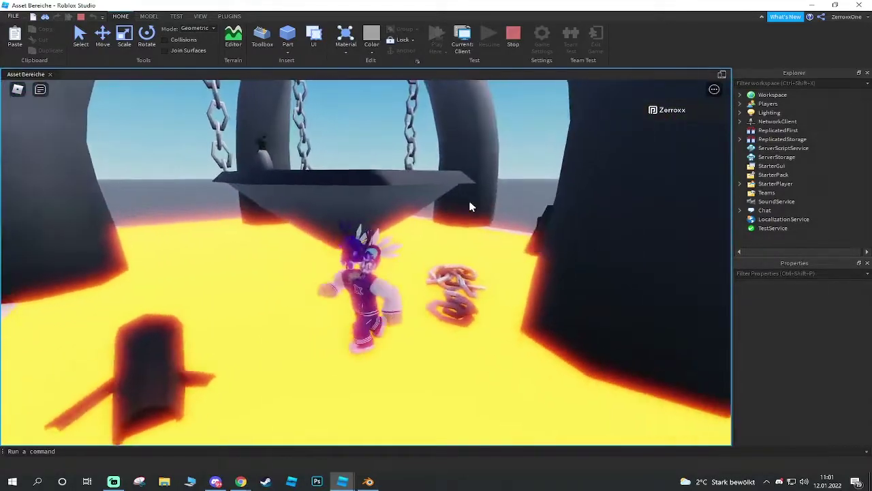
key(w)
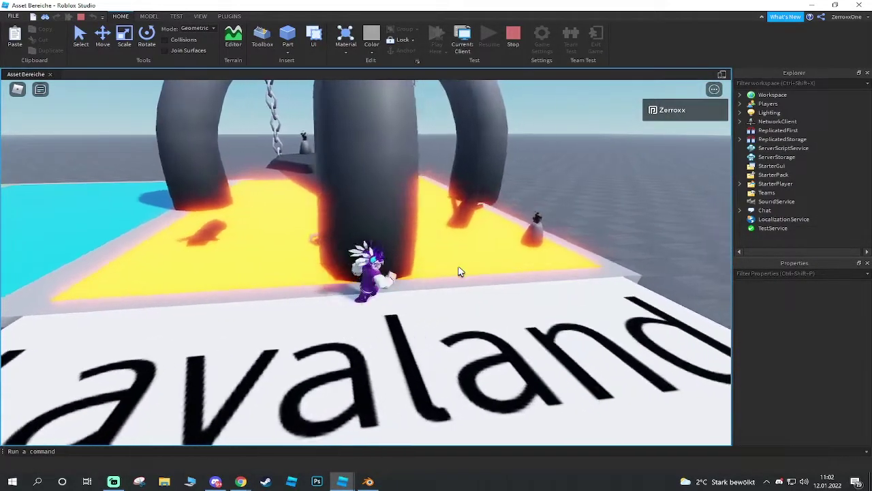
right_drag(458, 267, 417, 258)
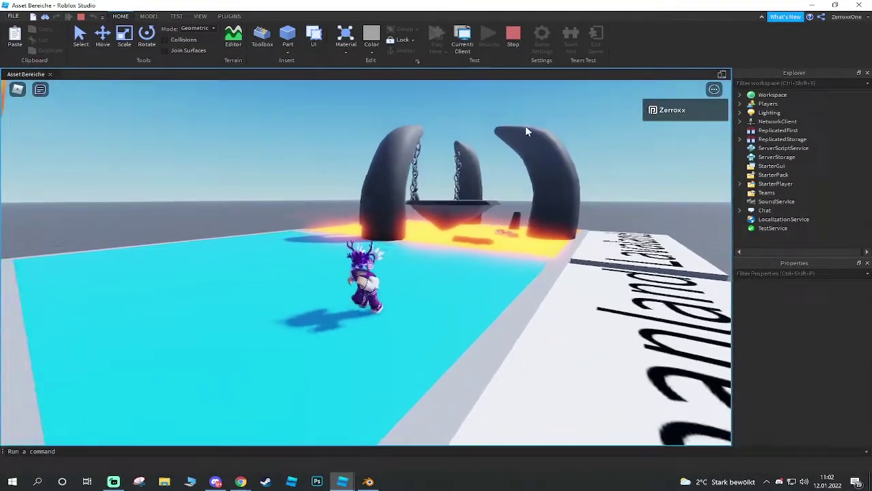
right_drag(481, 249, 477, 250)
key(w)
scroll(468, 243, down, 8)
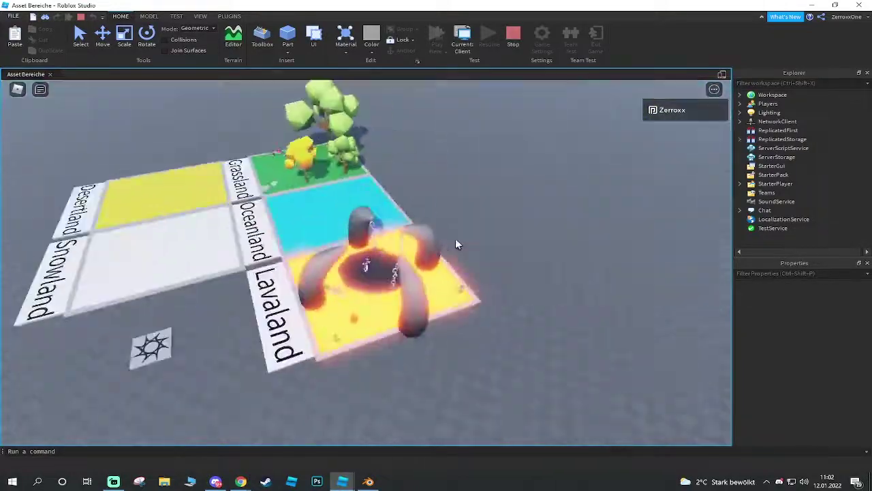
scroll(453, 239, up, 8)
scroll(445, 272, down, 10)
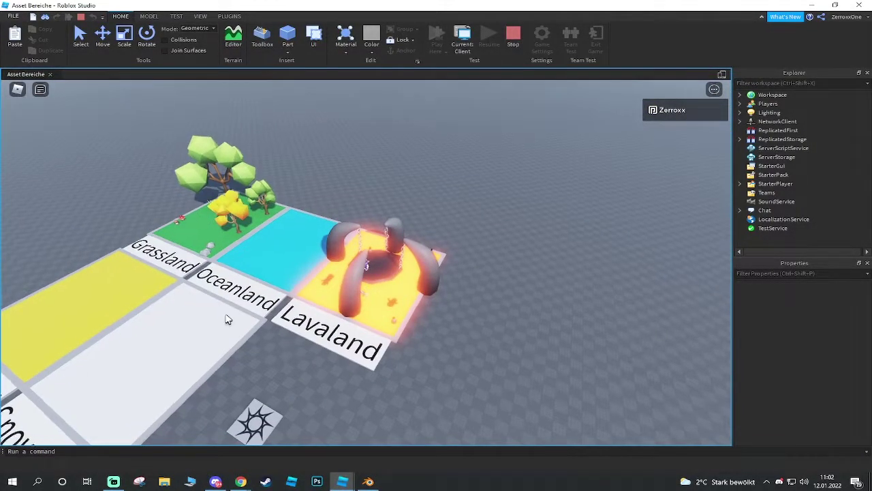
right_drag(228, 320, 225, 313)
scroll(227, 159, up, 8)
scroll(229, 160, down, 8)
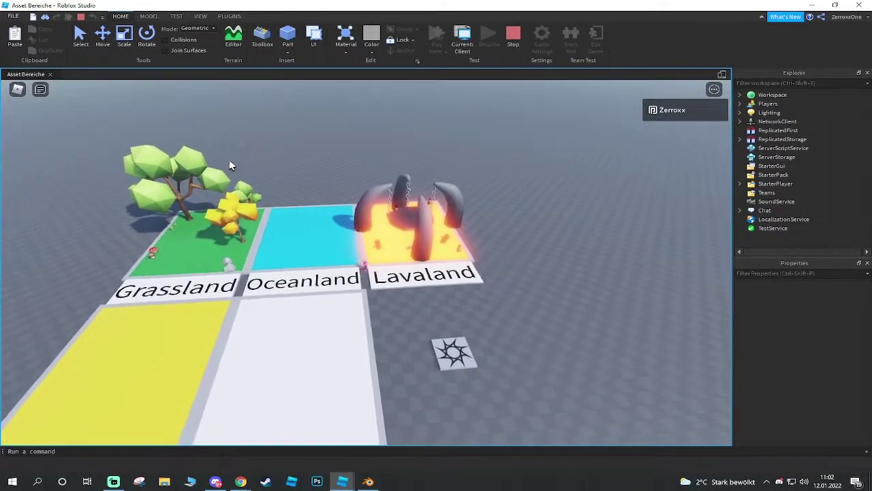
scroll(405, 247, up, 10)
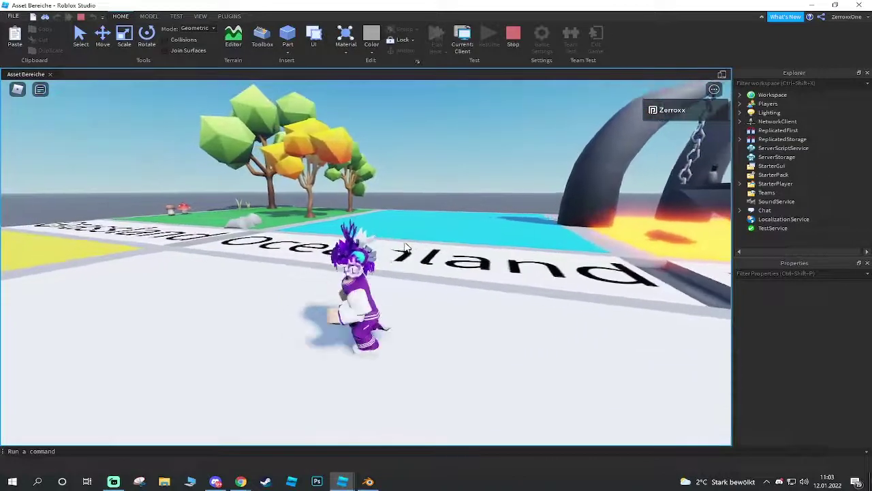
scroll(405, 248, down, 8)
scroll(413, 235, up, 3)
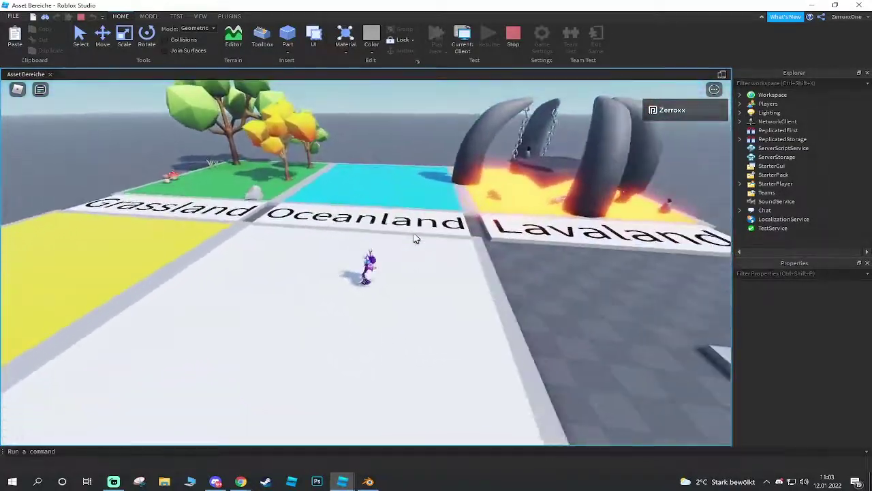
key(w)
key(d)
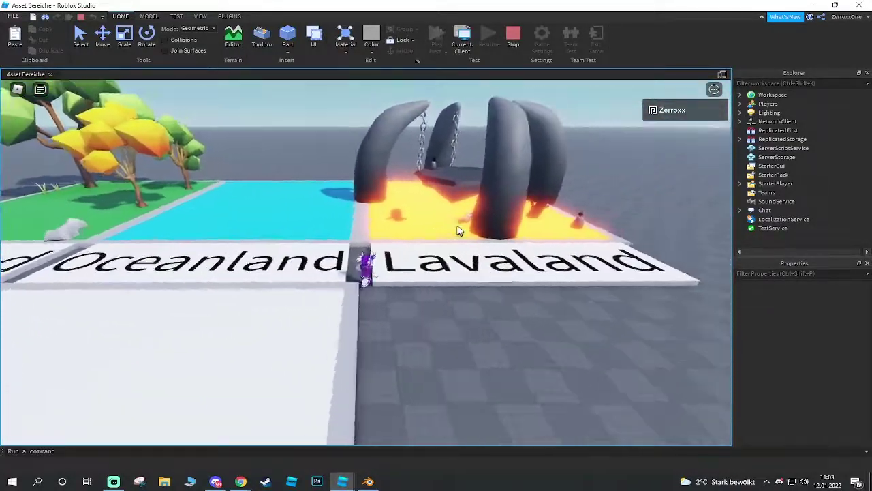
key(w)
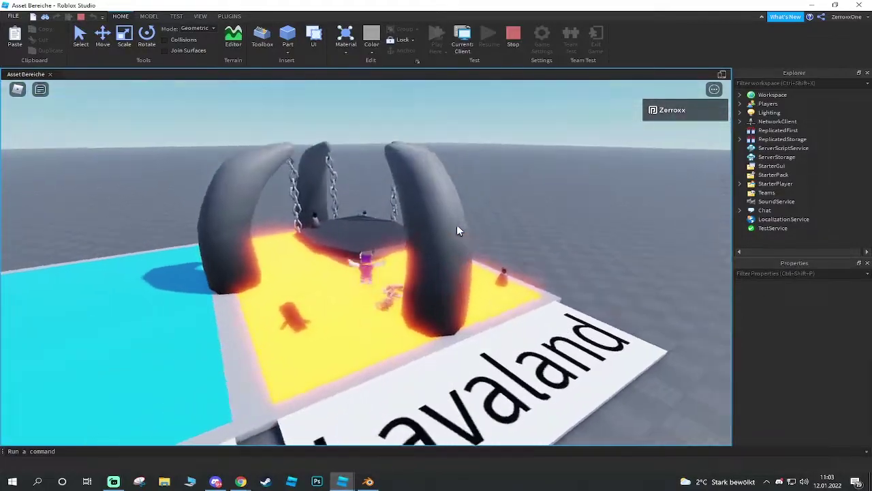
key(w)
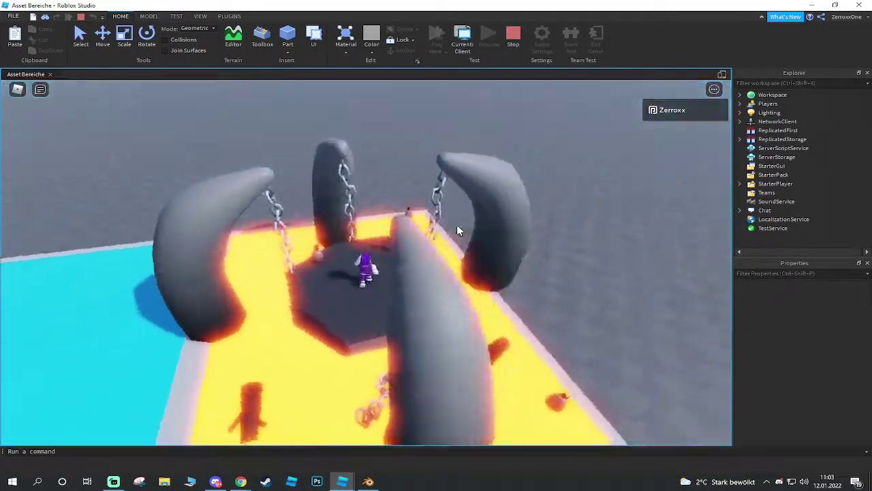
right_drag(457, 224, 481, 229)
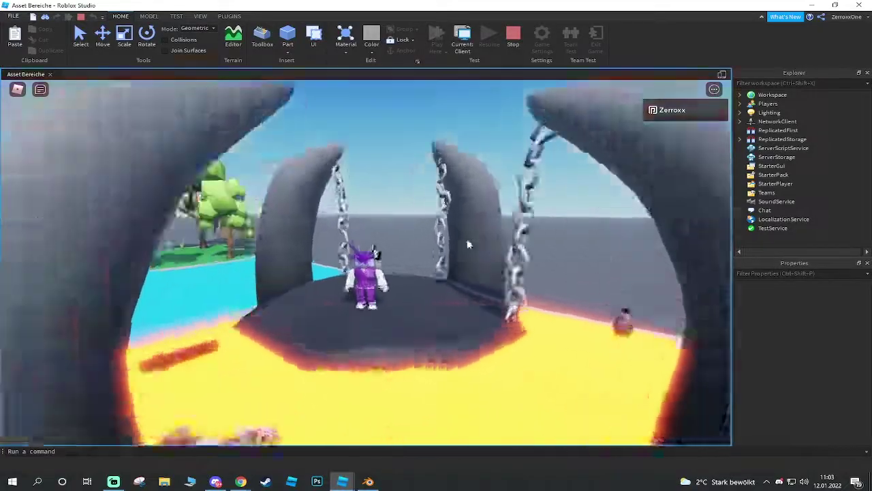